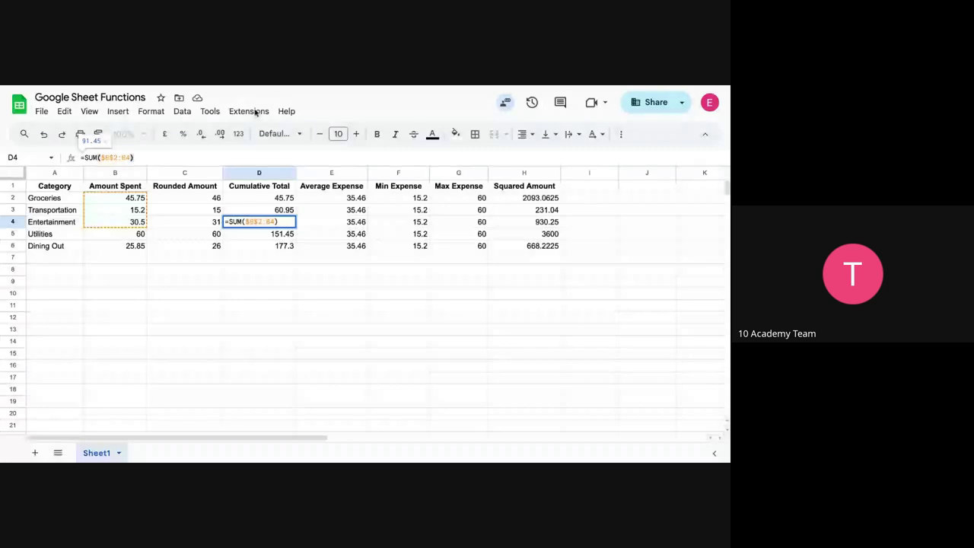
pyautogui.click(152, 294)
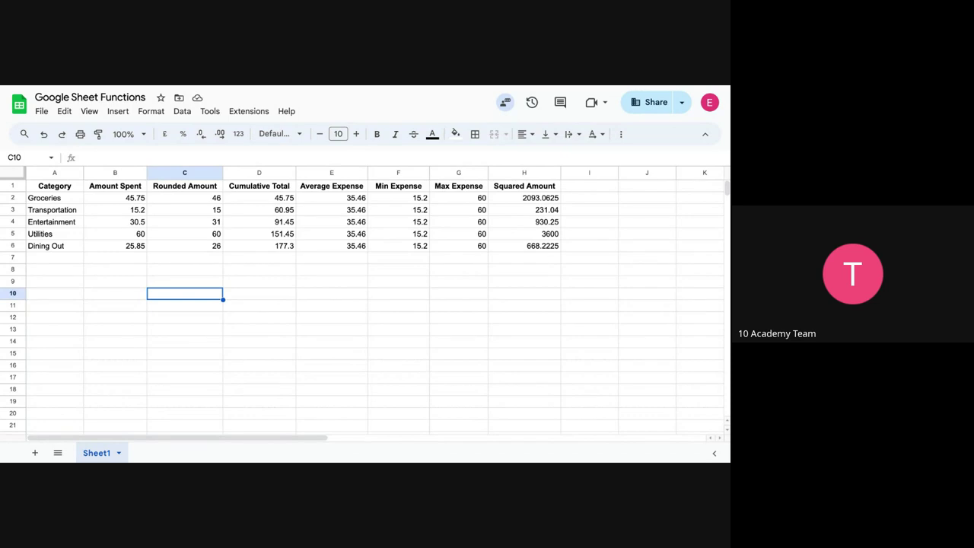
pyautogui.click(382, 242)
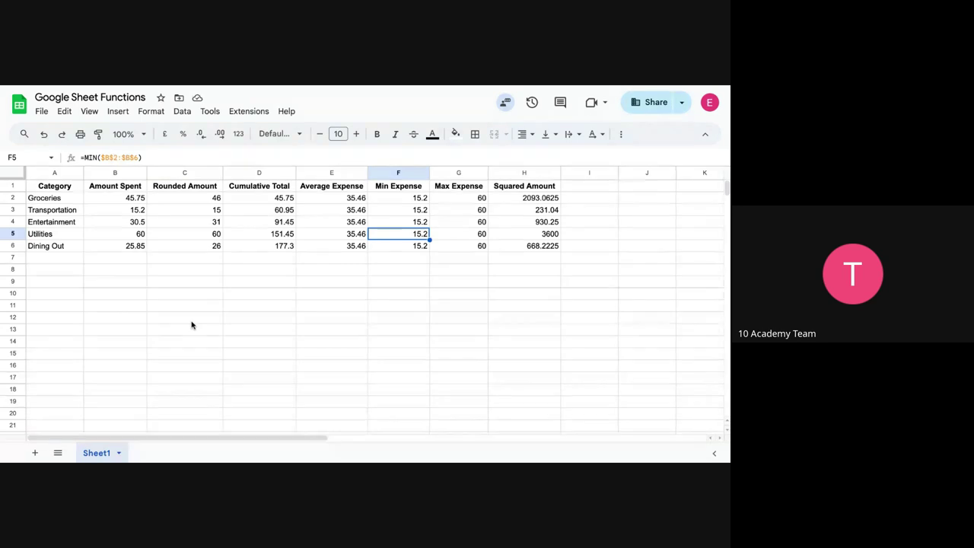
pyautogui.click(248, 298)
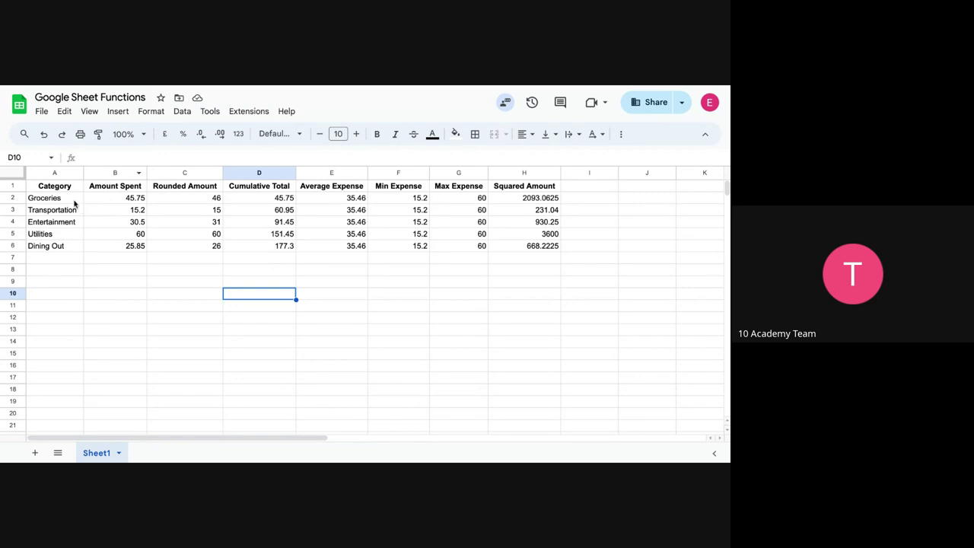
# Look through the expense categories listed in the Category column.
pyautogui.click(53, 186)
pyautogui.press('Down')
pyautogui.press('Down')
pyautogui.press('Down')
pyautogui.press('Down')
pyautogui.press('Down')
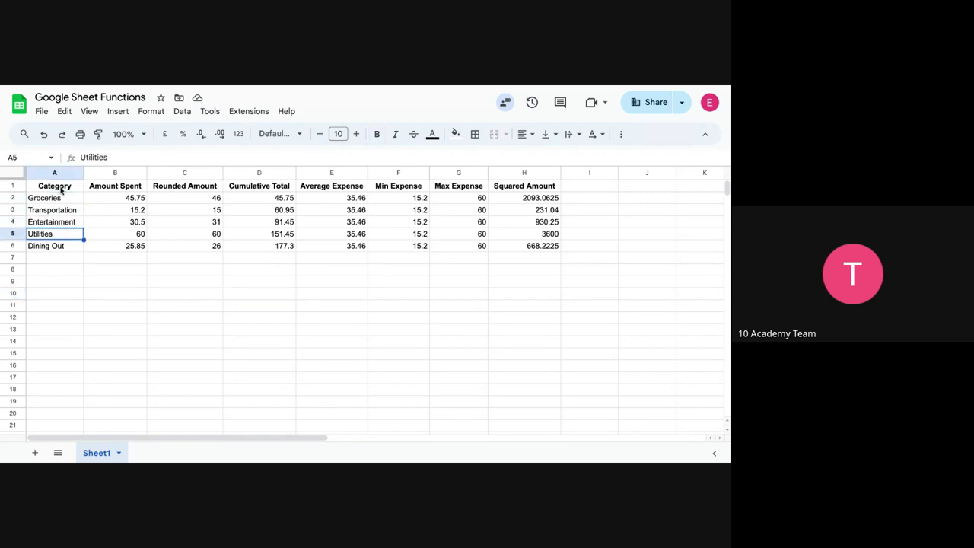
pyautogui.press('Up')
pyautogui.press('Up')
pyautogui.press('Up')
pyautogui.press('Up')
pyautogui.press('Up')
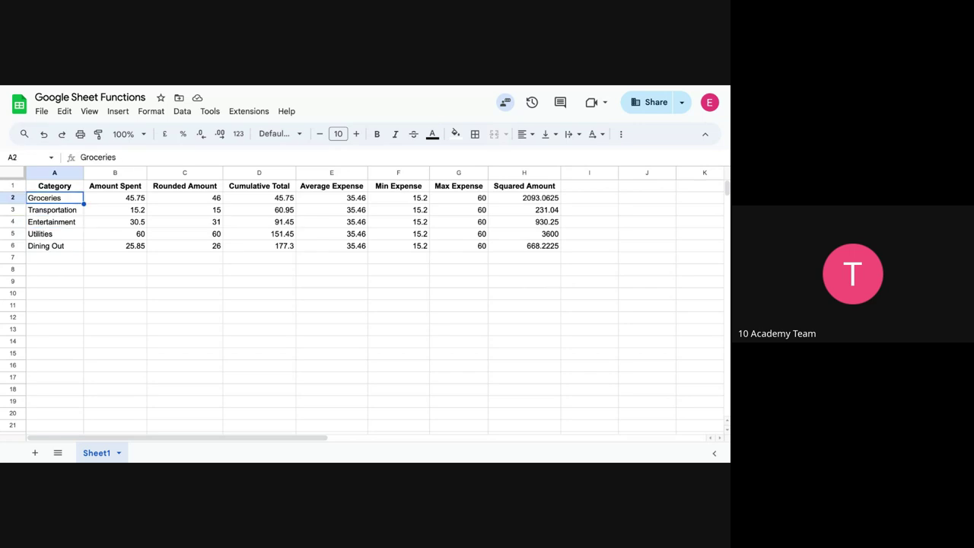
# Examine the amount spent for each expense category, comparing the Amount Spent entries with their category names.
pyautogui.press('Right')
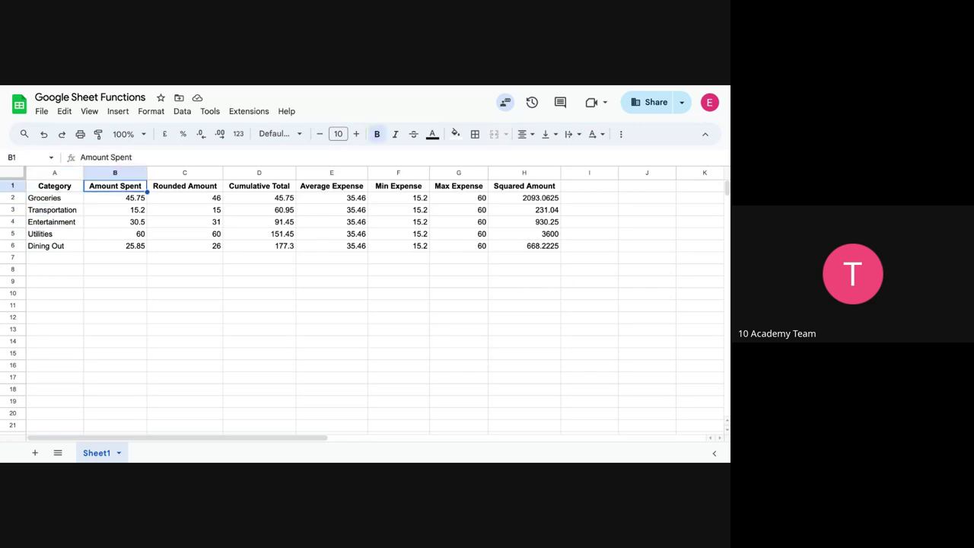
pyautogui.click(105, 202)
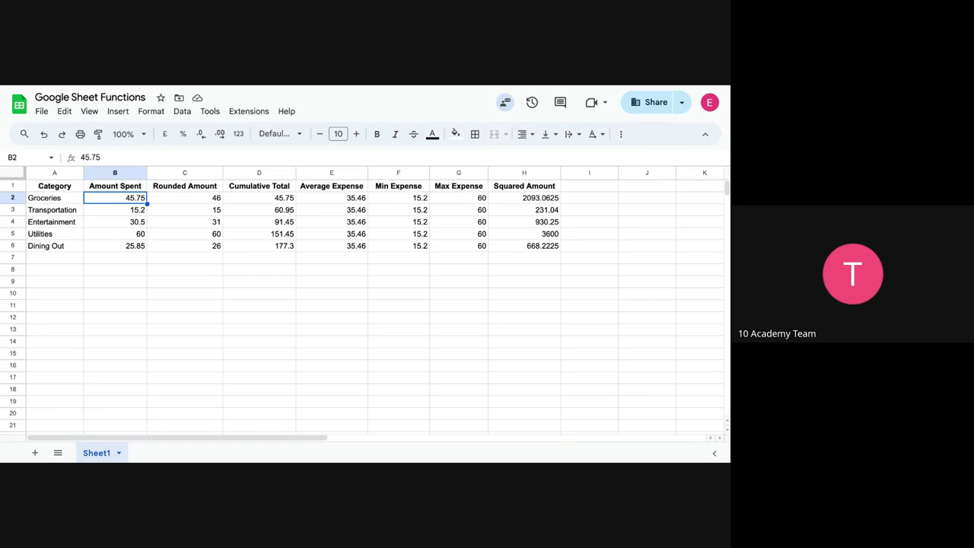
pyautogui.click(118, 216)
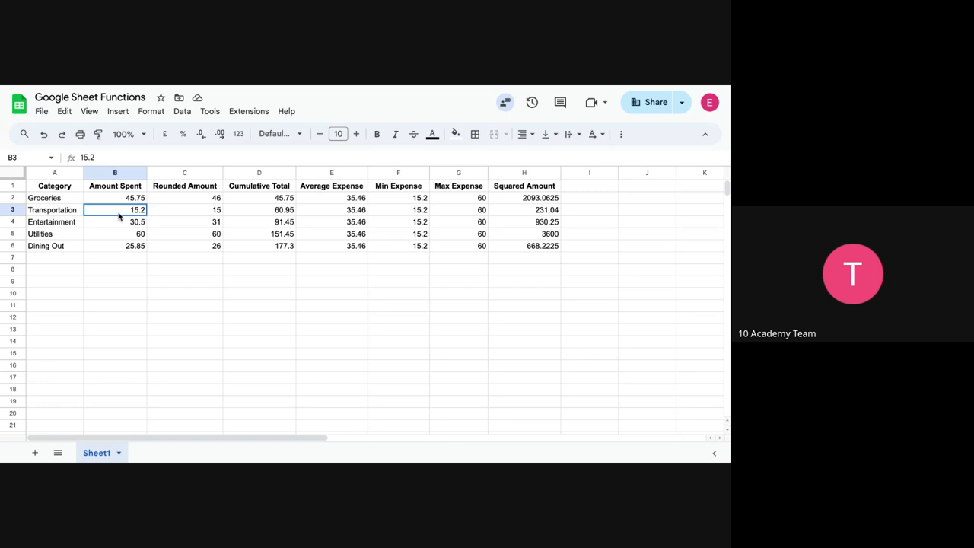
pyautogui.click(67, 216)
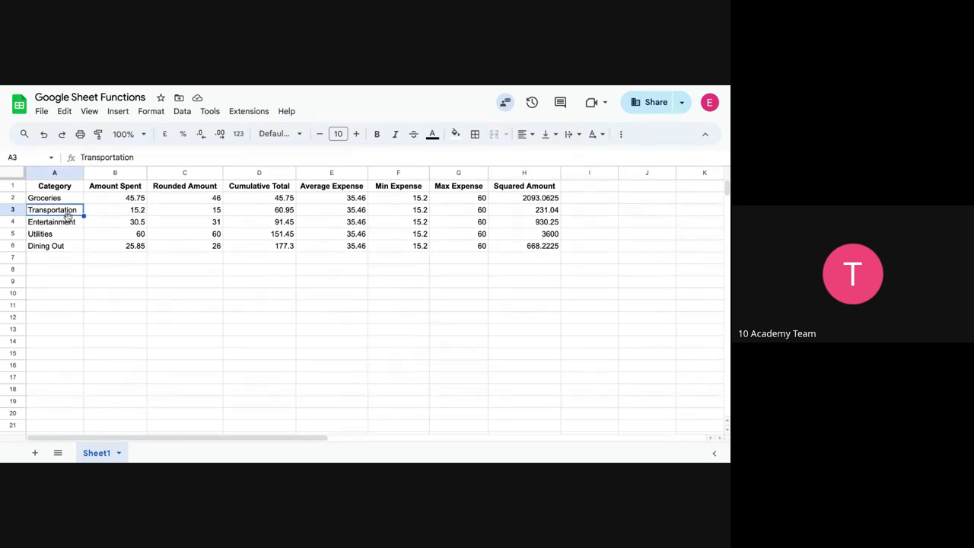
pyautogui.click(137, 233)
pyautogui.click(55, 238)
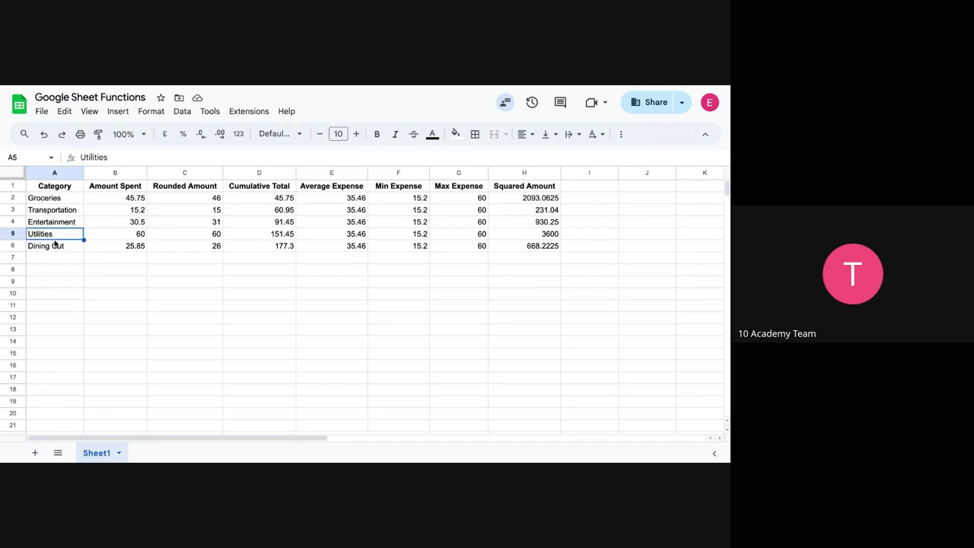
pyautogui.click(131, 222)
pyautogui.click(70, 223)
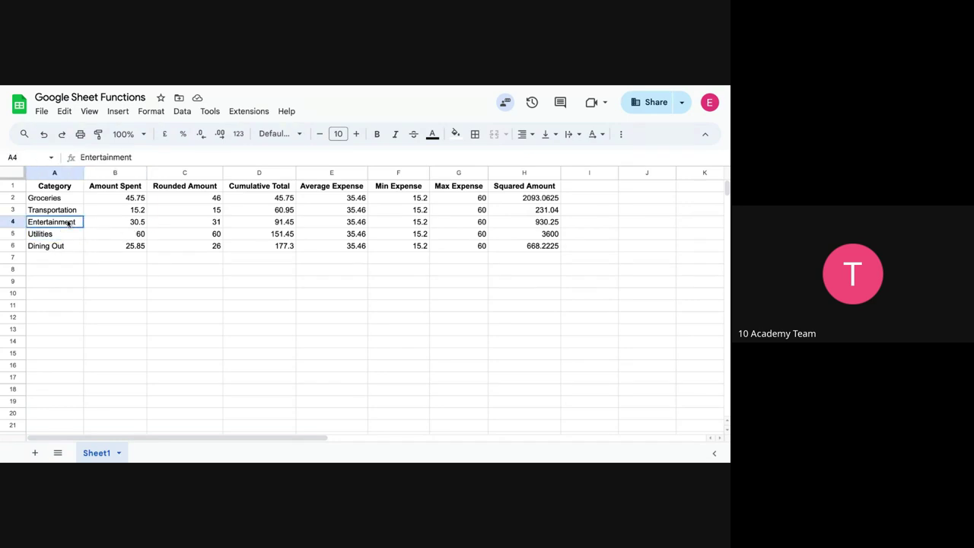
pyautogui.click(117, 250)
pyautogui.click(47, 248)
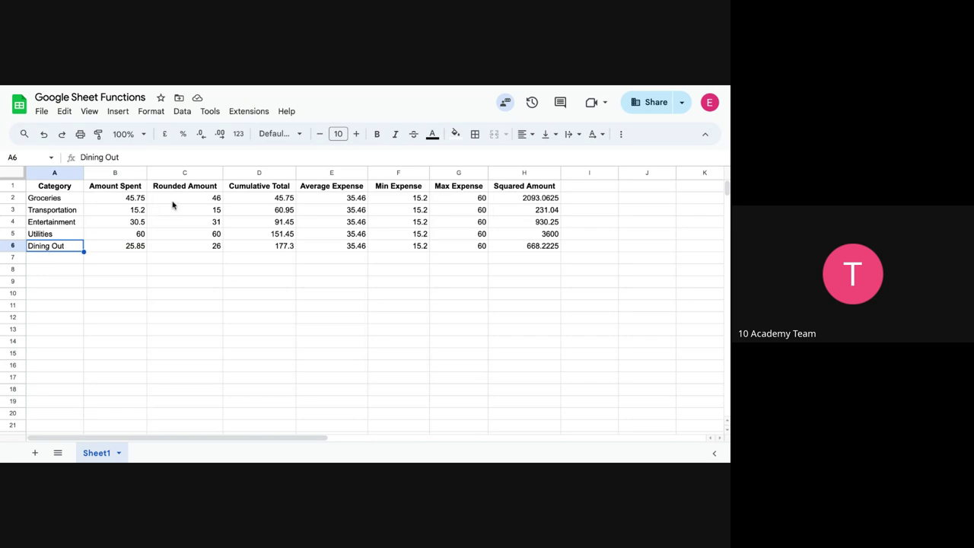
# Clear the existing rounding formula from the Groceries cell C2 in the Rounded Amount column.
pyautogui.click(196, 187)
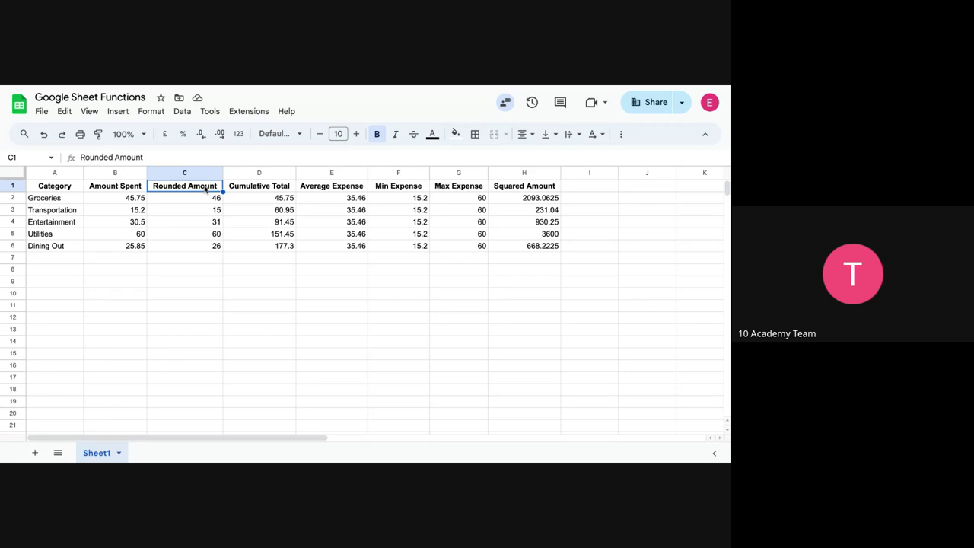
pyautogui.click(210, 200)
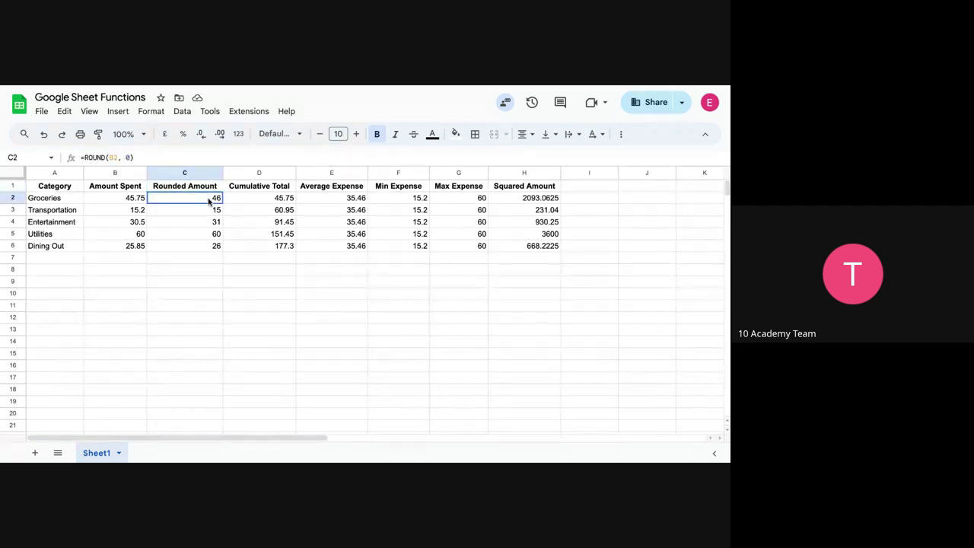
pyautogui.click(188, 238)
pyautogui.click(211, 201)
pyautogui.doubleClick(210, 200)
pyautogui.press('BackSpace')
pyautogui.press('BackSpace')
pyautogui.press('BackSpace')
pyautogui.press('BackSpace')
pyautogui.press('BackSpace')
pyautogui.press('BackSpace')
pyautogui.press('BackSpace')
pyautogui.press('BackSpace')
pyautogui.press('BackSpace')
pyautogui.press('BackSpace')
pyautogui.press('BackSpace')
pyautogui.press('BackSpace')
pyautogui.press('BackSpace')
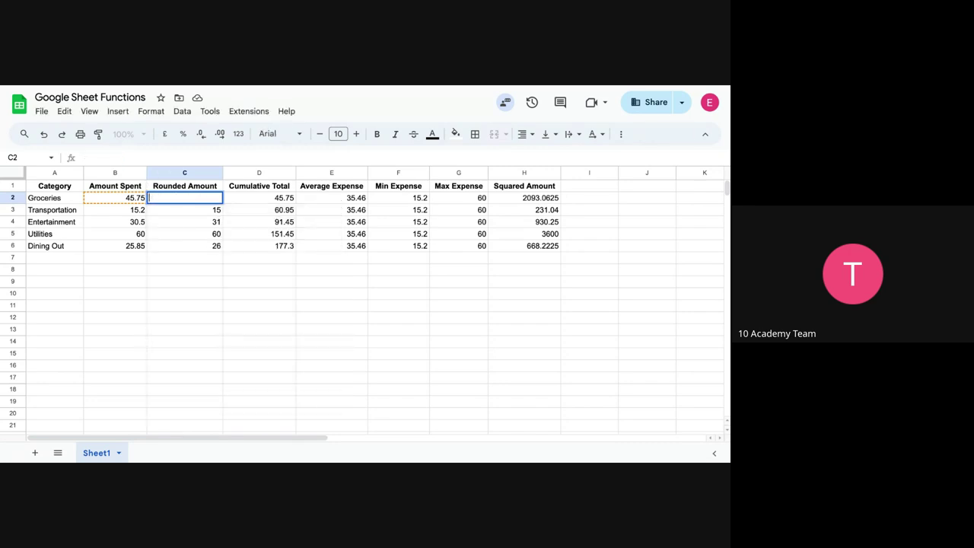
# Enter the formula =Round(B2,1) in cell C2 to round the Groceries amount to one decimal place.
pyautogui.write('=')
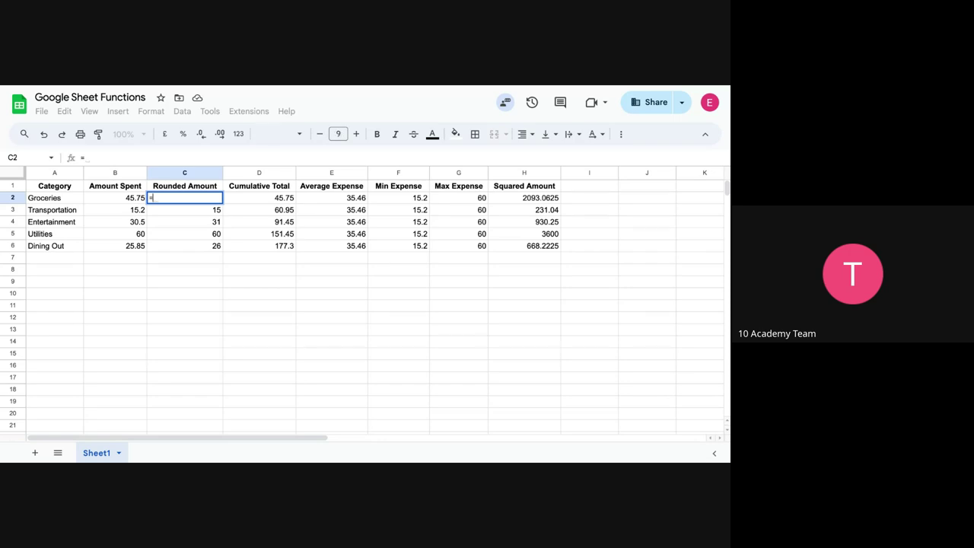
pyautogui.write('r')
pyautogui.press('BackSpace')
pyautogui.write('RO')
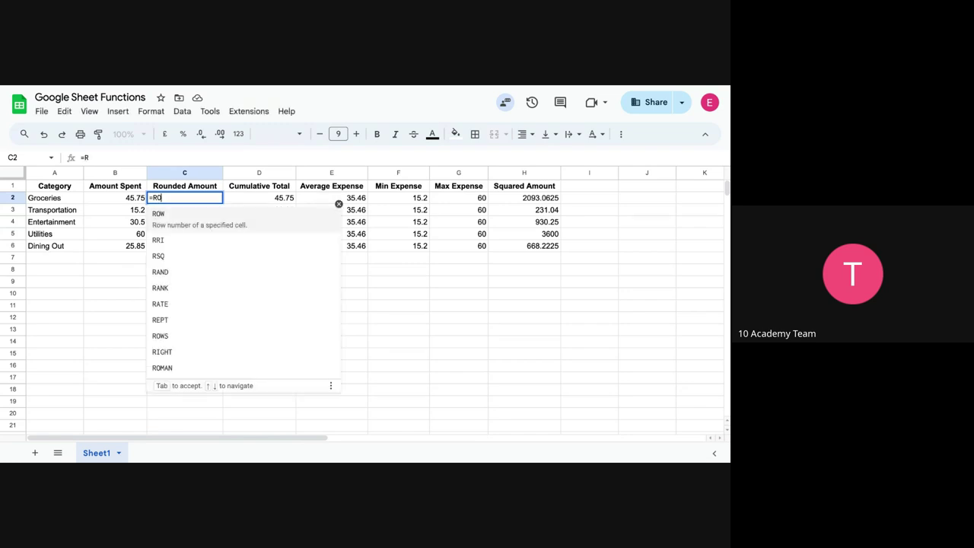
pyautogui.press('BackSpace')
pyautogui.write('ound')
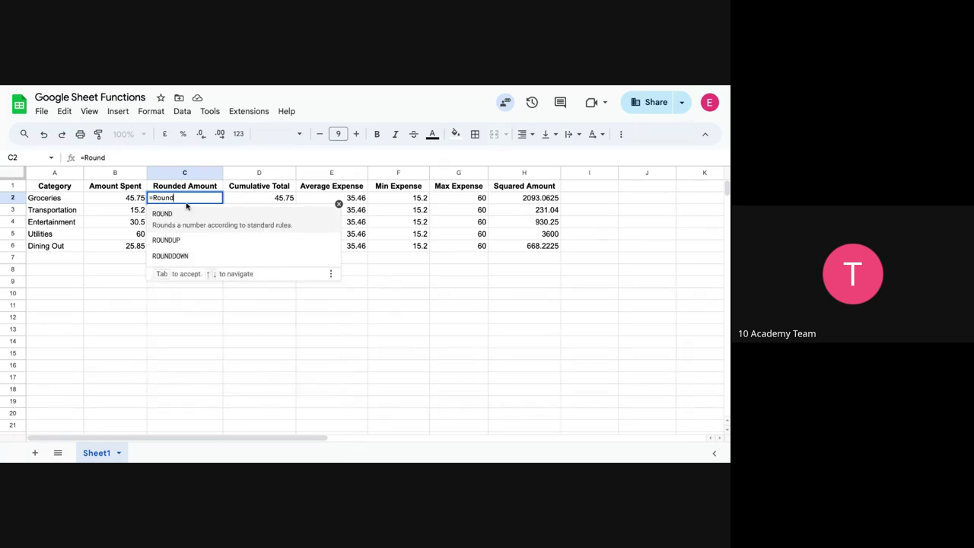
pyautogui.write('(')
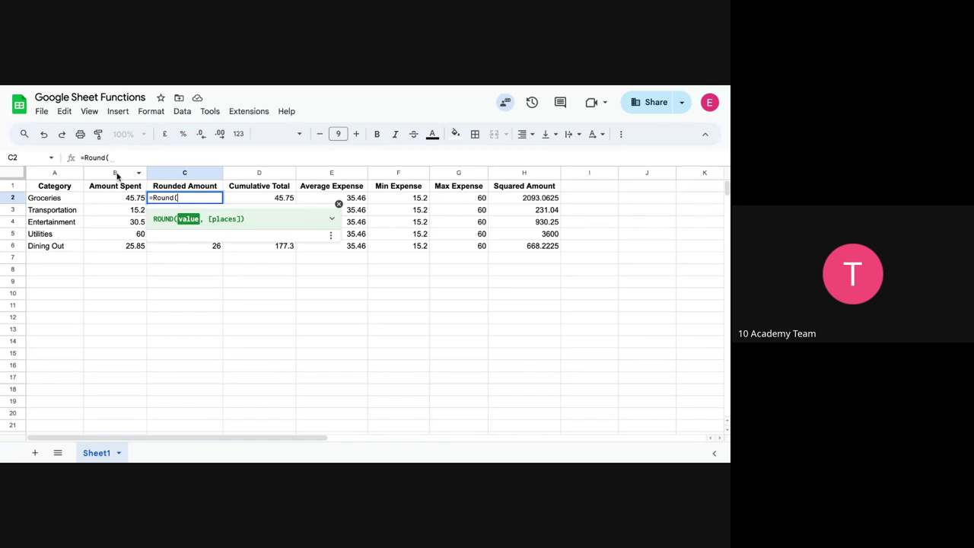
pyautogui.click(119, 199)
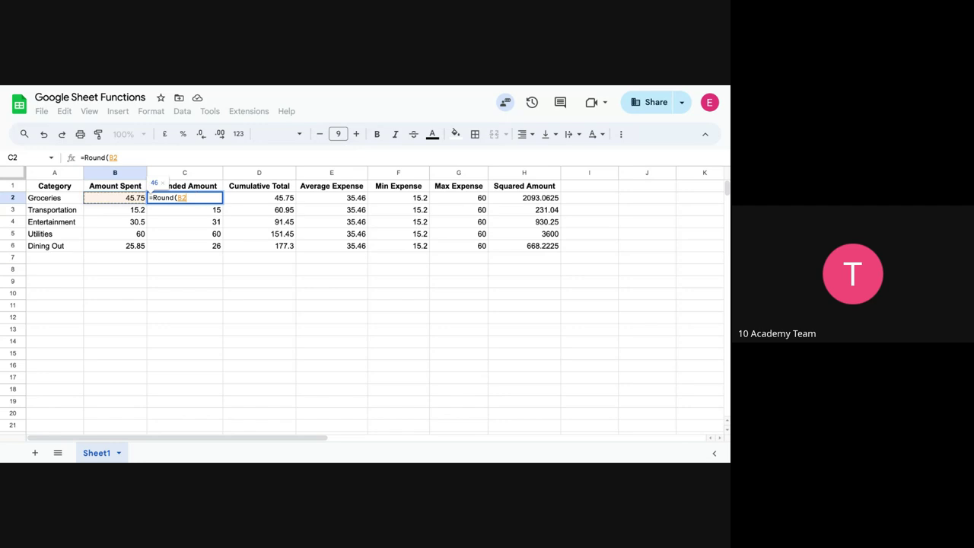
pyautogui.write(',')
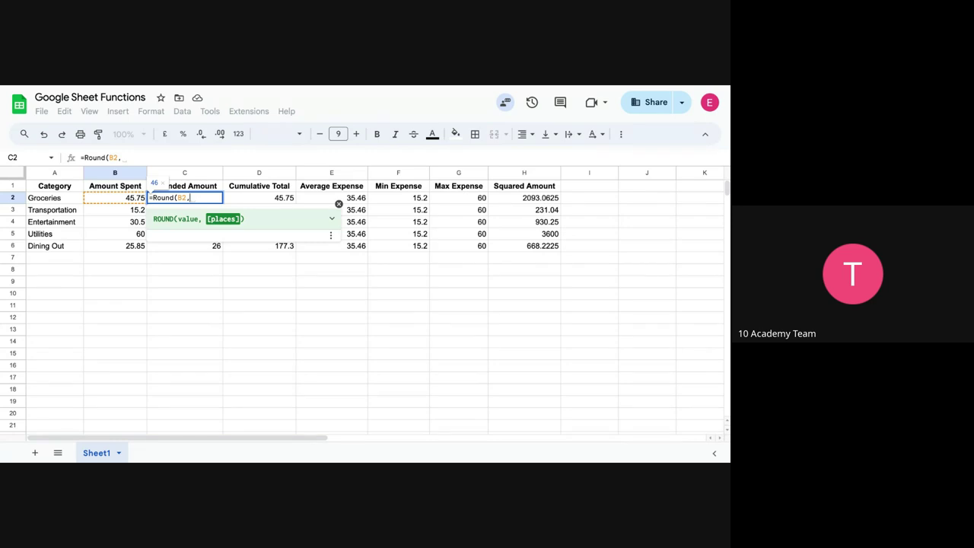
pyautogui.write('1)')
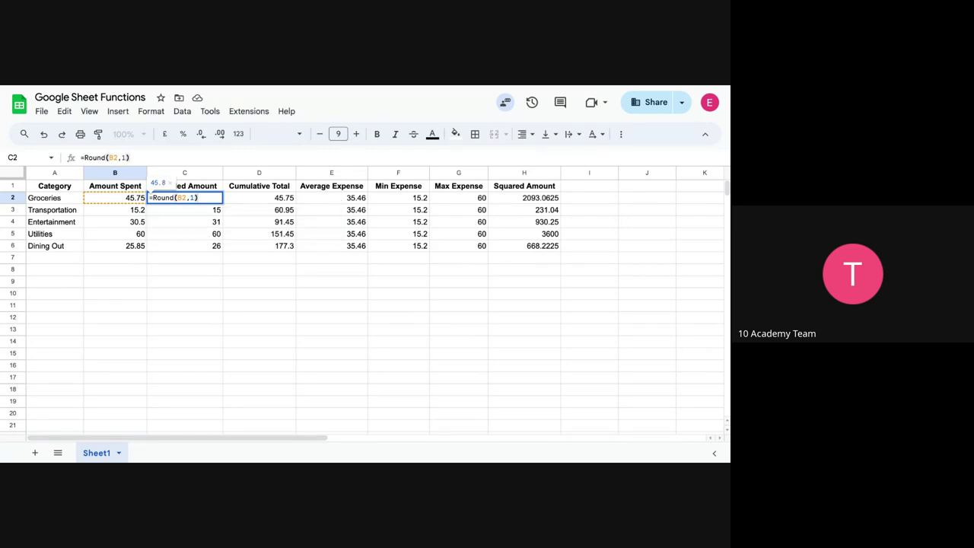
pyautogui.press('Tab')
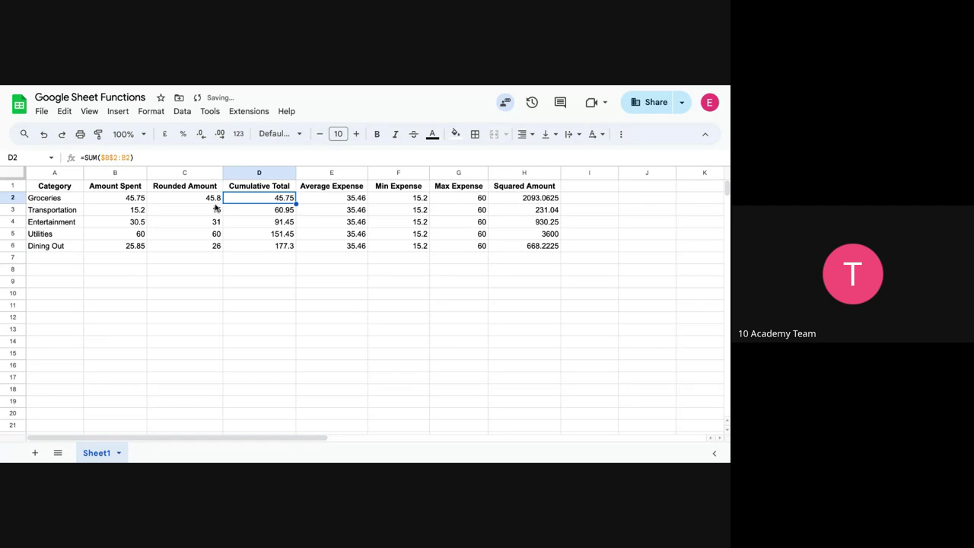
# Change the decimal places in the C2 formula to 0 so it reads =Round(B2,0).
pyautogui.click(211, 200)
pyautogui.doubleClick(211, 199)
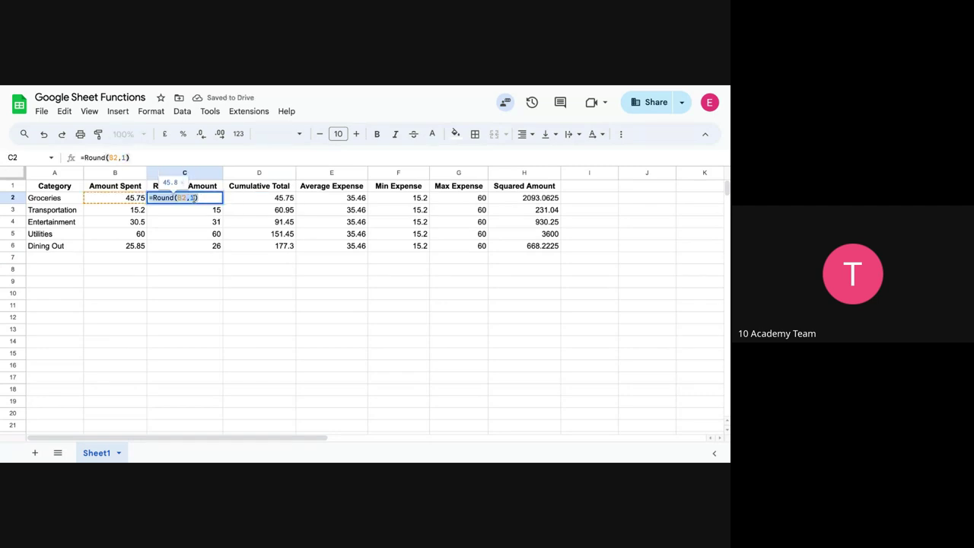
pyautogui.click(193, 198)
pyautogui.press('BackSpace')
pyautogui.write('0')
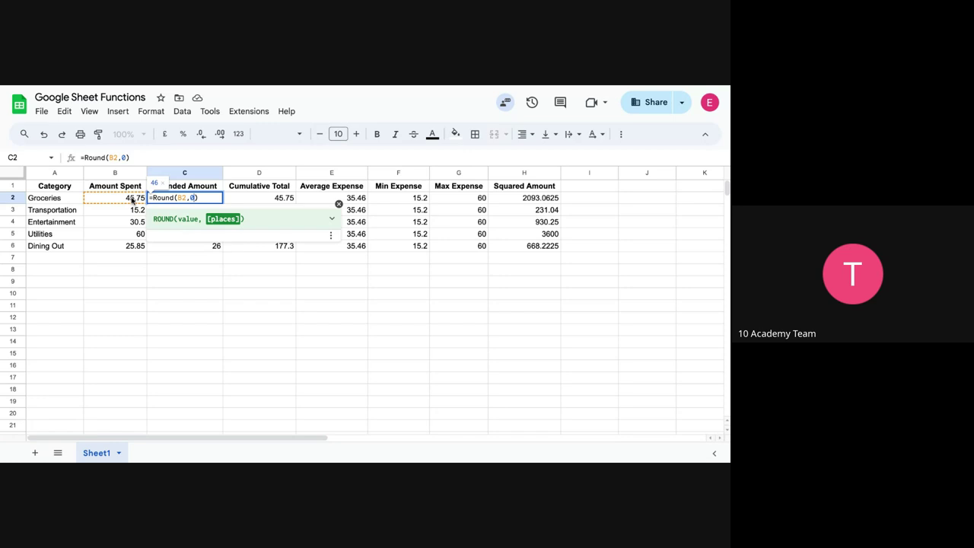
pyautogui.click(244, 201)
pyautogui.click(215, 198)
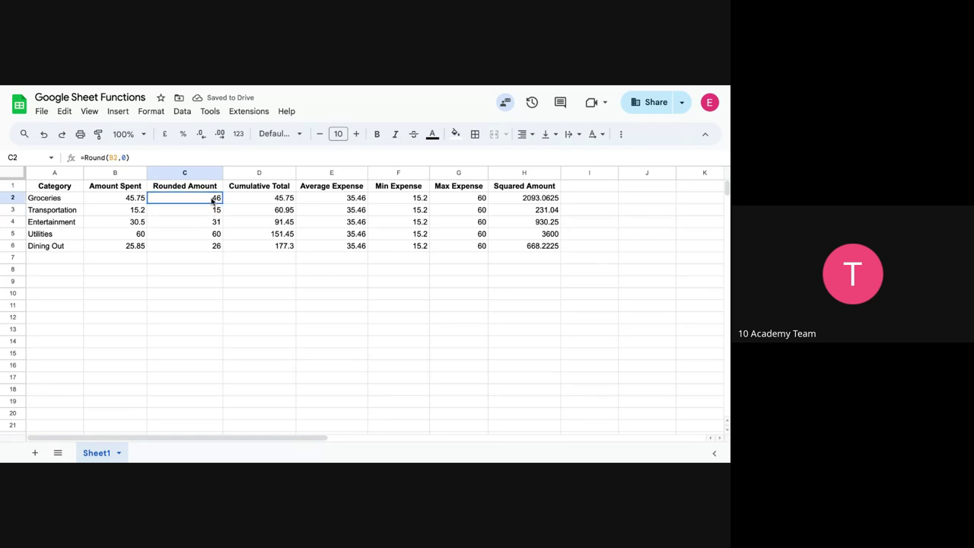
pyautogui.doubleClick(213, 200)
pyautogui.press('Return')
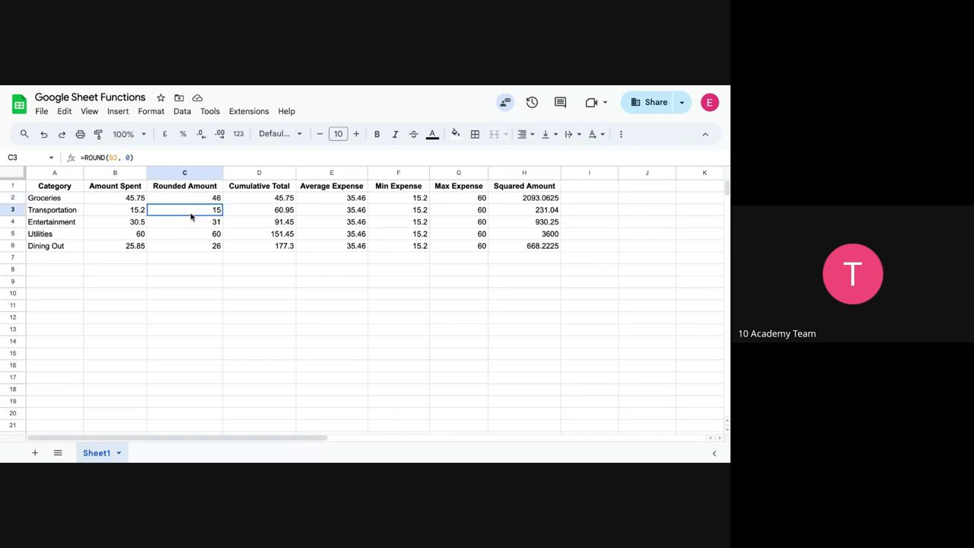
# Fill the rounding formula from C2 down to C6 over the existing Rounded Amount formulas.
pyautogui.click(214, 197)
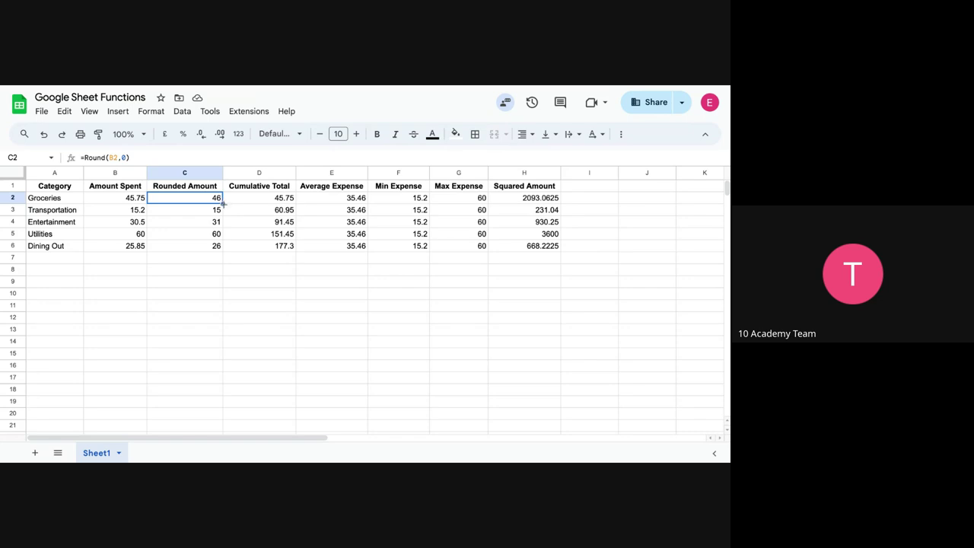
pyautogui.moveTo(223, 202); pyautogui.dragTo(221, 247)
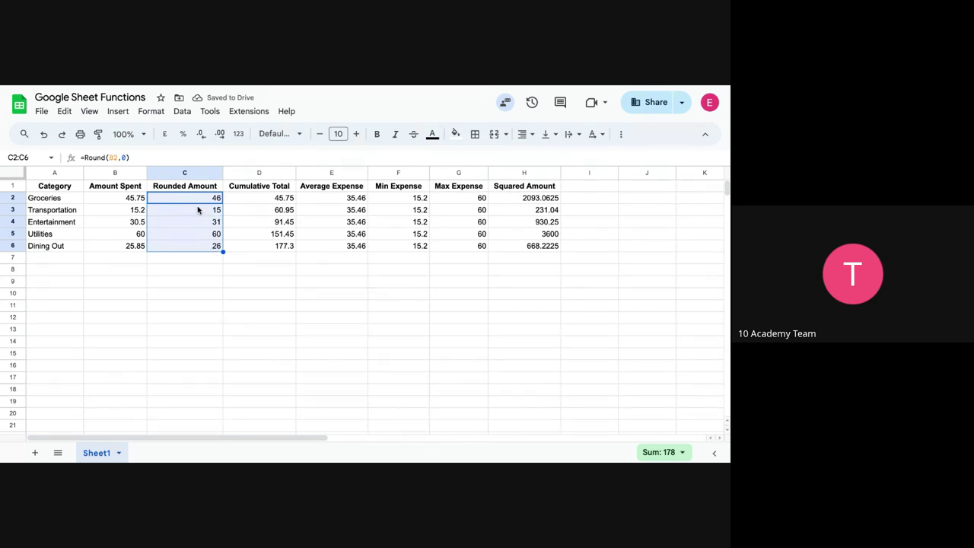
pyautogui.click(197, 210)
pyautogui.click(207, 202)
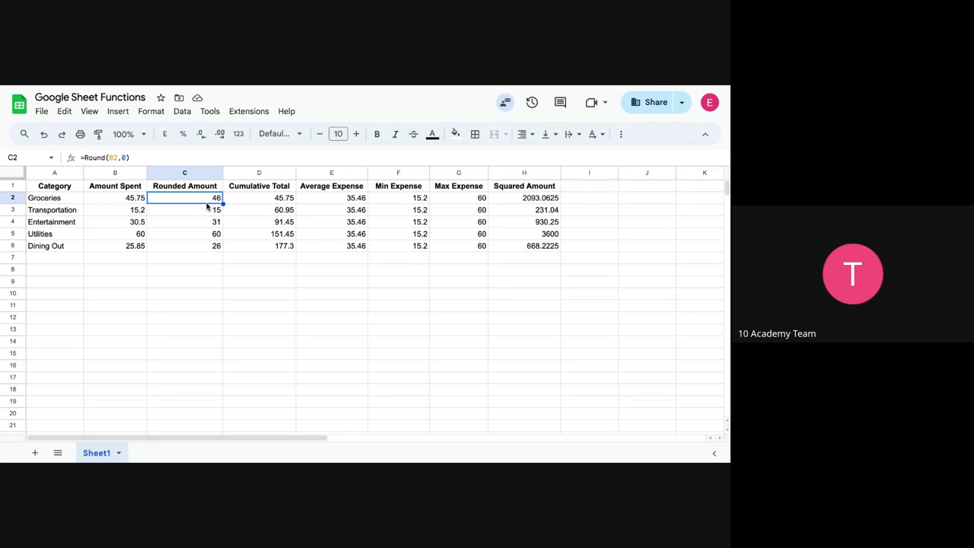
# Delete the rounded amounts in C3:C6 and refill them by copying the C2 formula down to C6.
pyautogui.moveTo(206, 210); pyautogui.dragTo(207, 246)
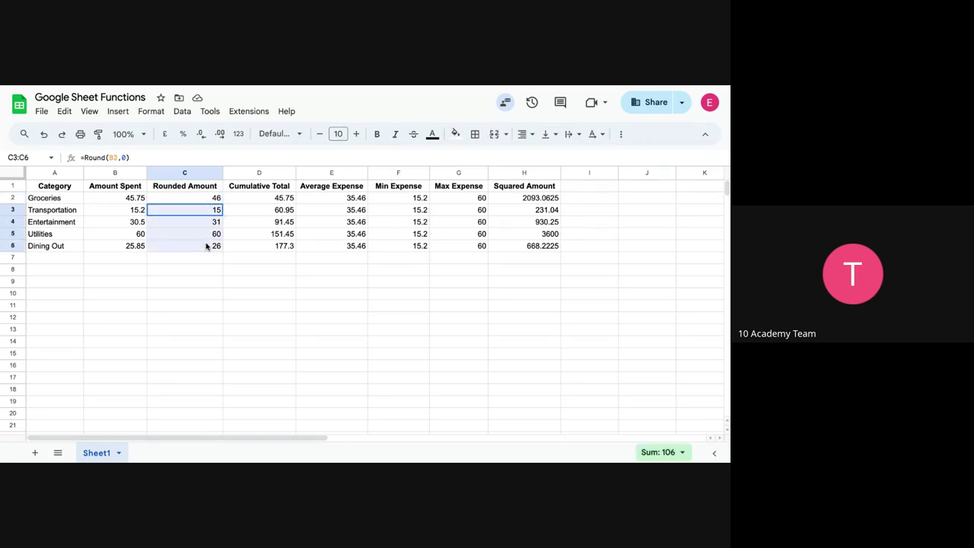
pyautogui.press('Delete')
pyautogui.click(214, 199)
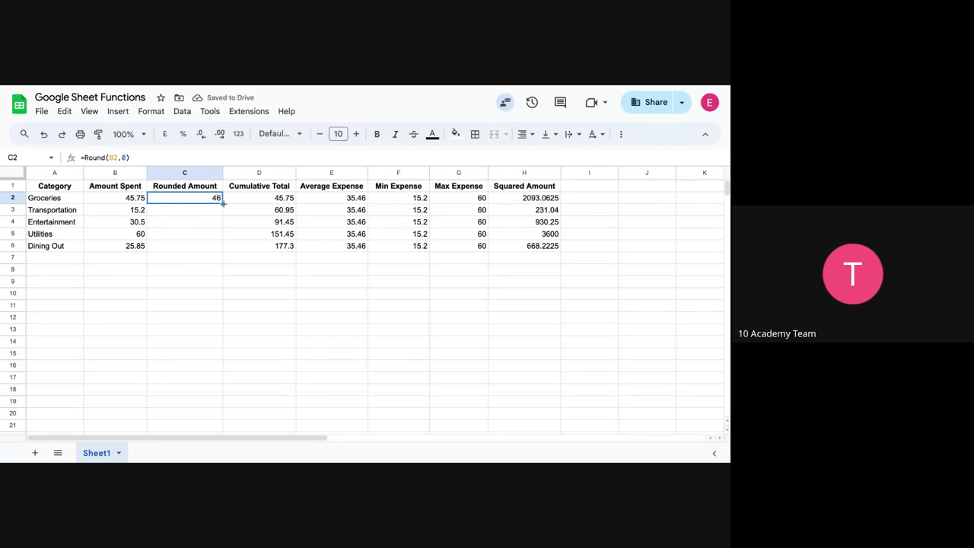
pyautogui.moveTo(223, 204); pyautogui.dragTo(218, 247)
# Inspect the filled rounding formula in C3 and open the formula in C2.
pyautogui.click(216, 211)
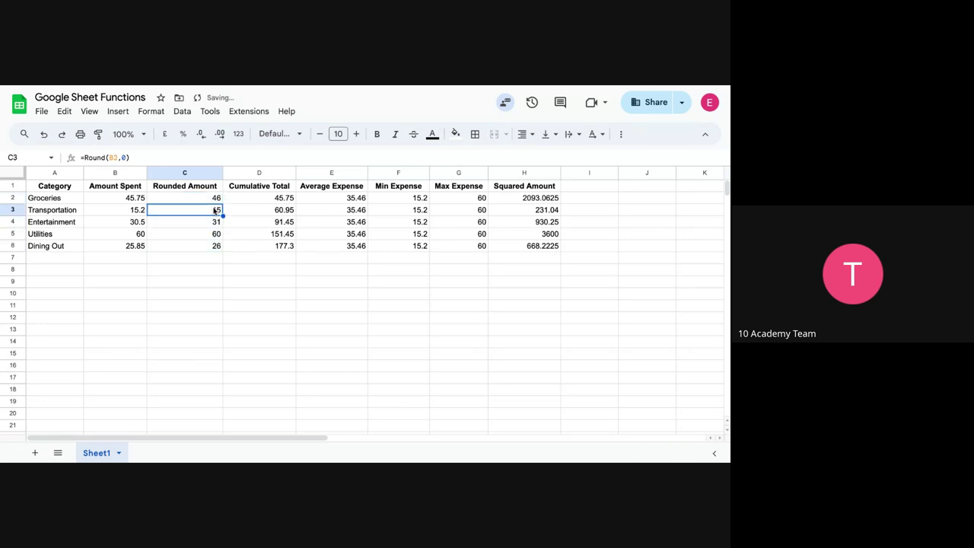
pyautogui.click(217, 197)
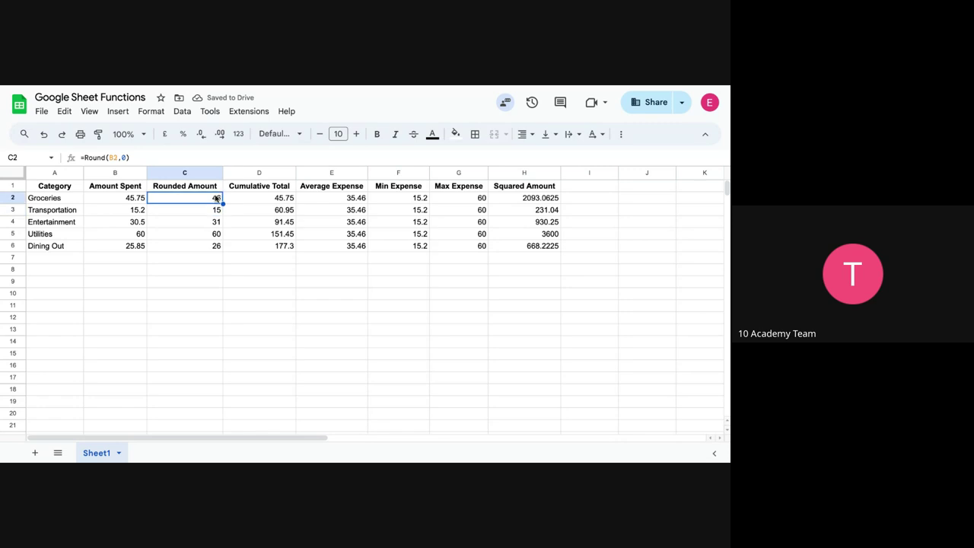
pyautogui.click(145, 158)
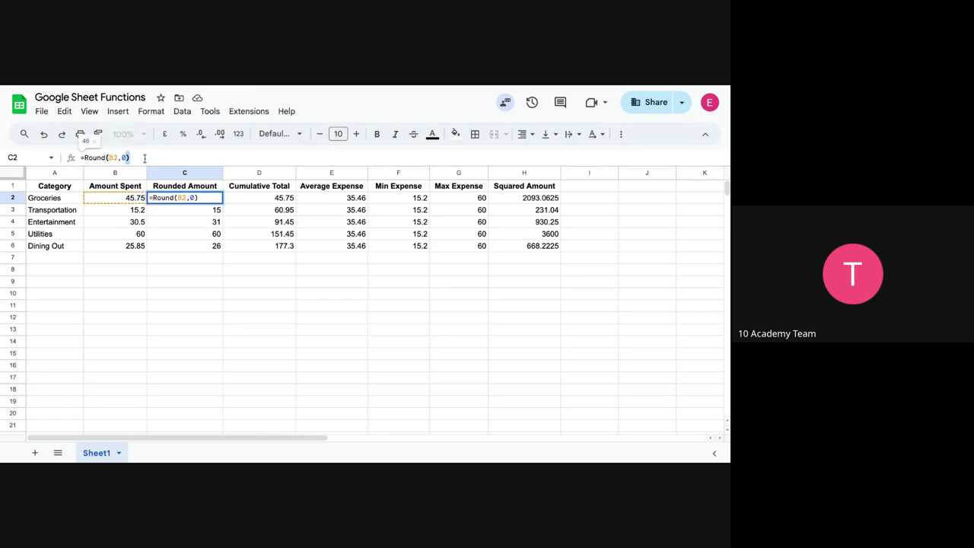
# Clear the rounding formulas from C3:C6, leaving only the formula in C2.
pyautogui.click(186, 211)
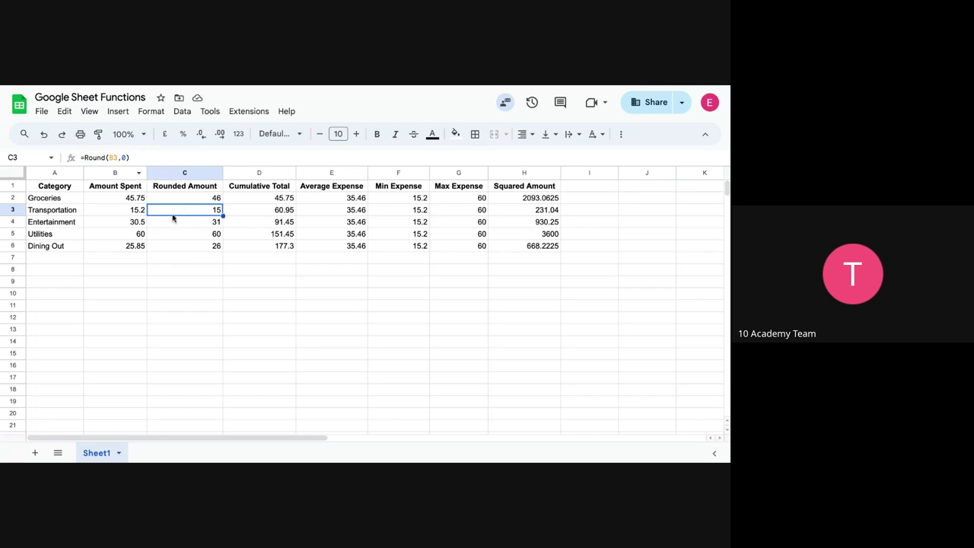
pyautogui.click(183, 225)
pyautogui.click(212, 200)
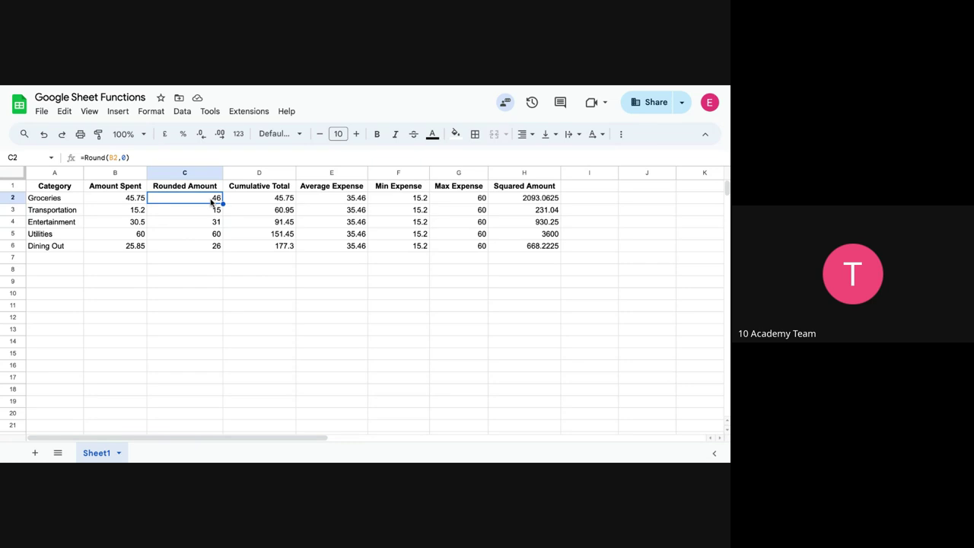
pyautogui.moveTo(212, 201); pyautogui.dragTo(218, 245)
pyautogui.hotkey('ctrl', 'z')
# Change the decimal places in the C2 formula to 1 so it reads =Round(B2,1).
pyautogui.click(215, 198)
pyautogui.doubleClick(215, 198)
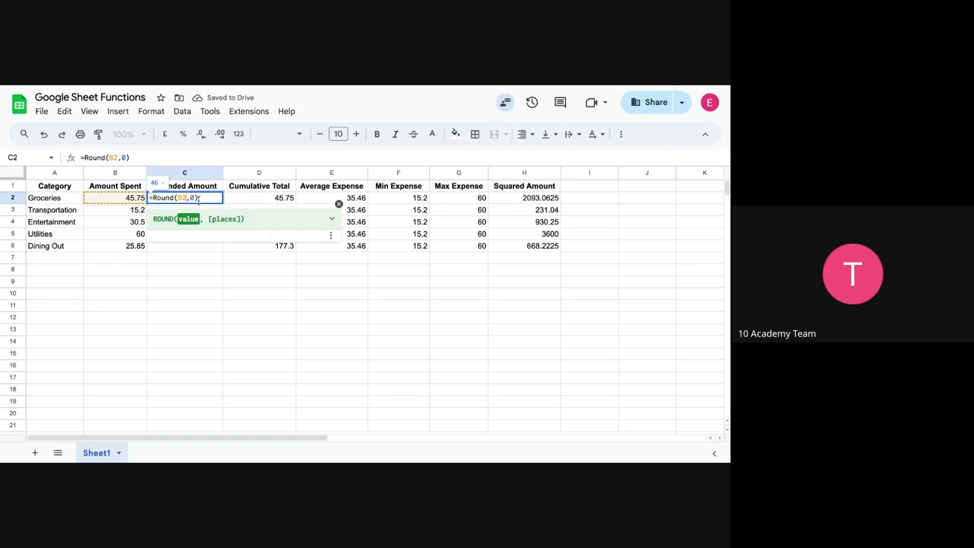
pyautogui.click(194, 198)
pyautogui.press('BackSpace')
pyautogui.write('1')
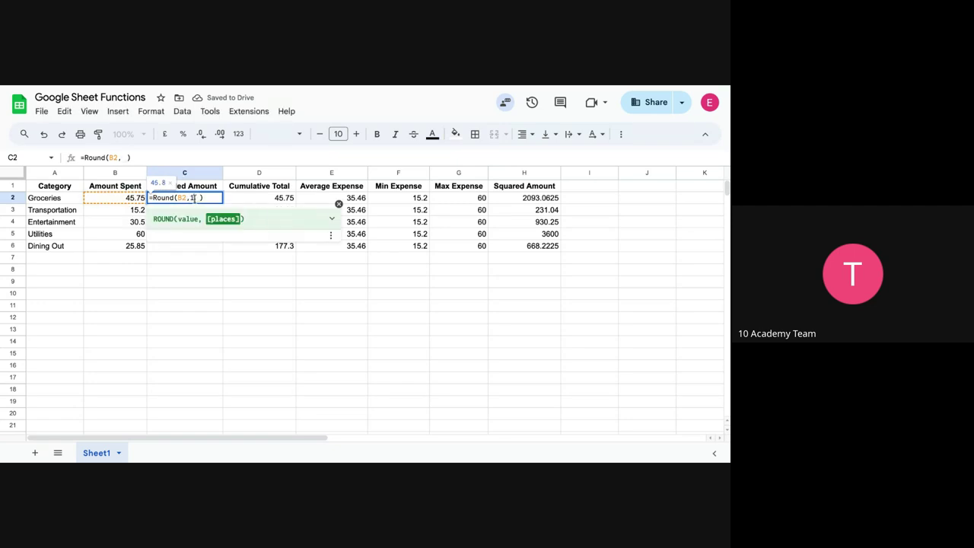
pyautogui.click(195, 260)
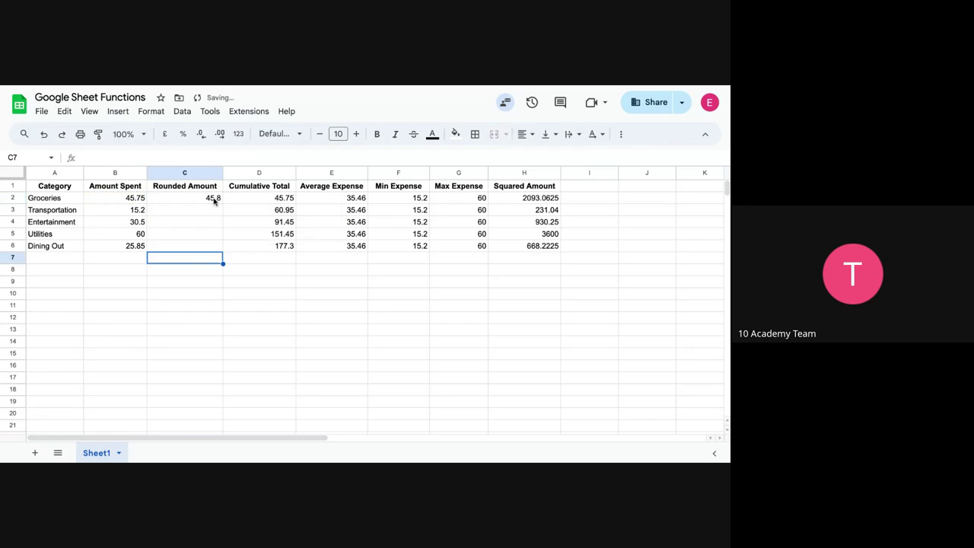
# Fill the one-decimal rounding formula from C2 down to C6 and compare the Utilities amount in B5 with C5.
pyautogui.click(215, 202)
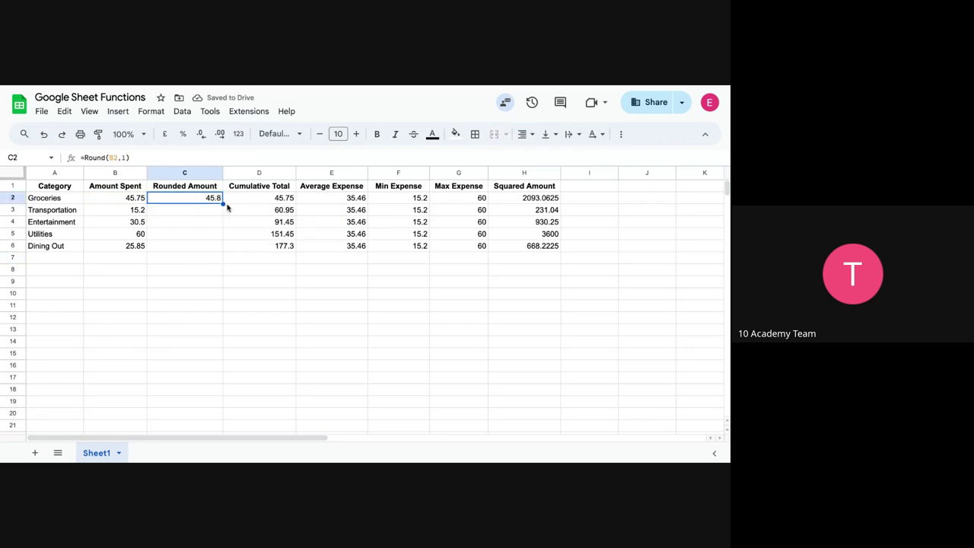
pyautogui.moveTo(222, 204); pyautogui.dragTo(224, 248)
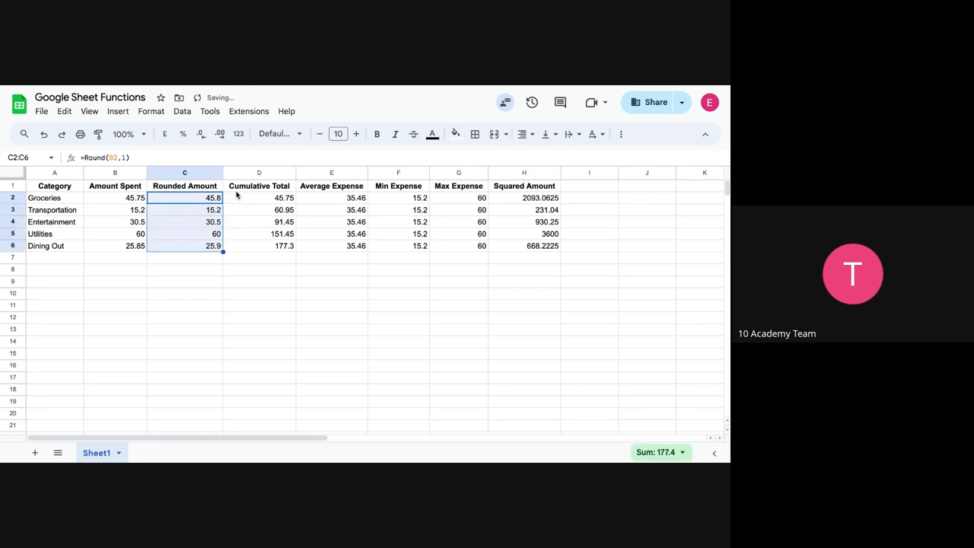
pyautogui.click(140, 237)
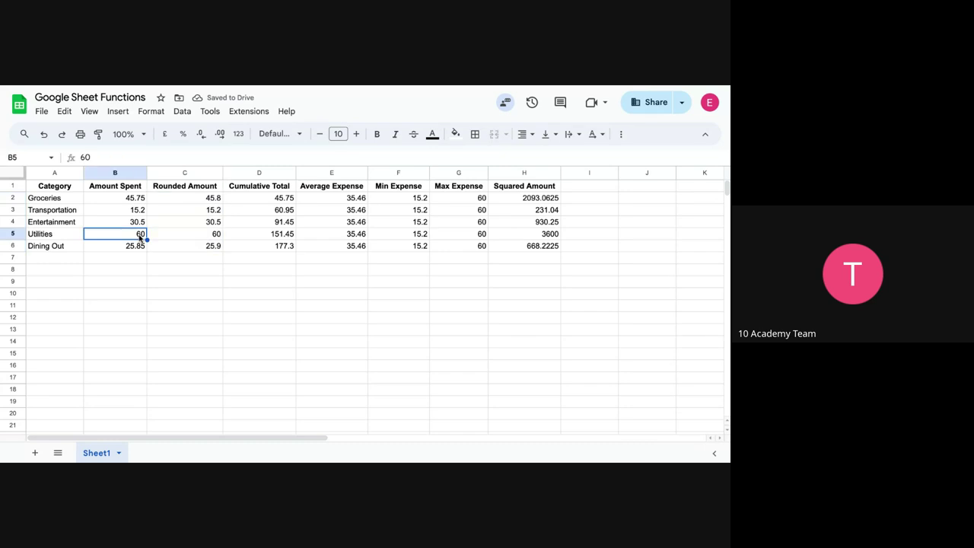
pyautogui.click(216, 234)
pyautogui.doubleClick(217, 234)
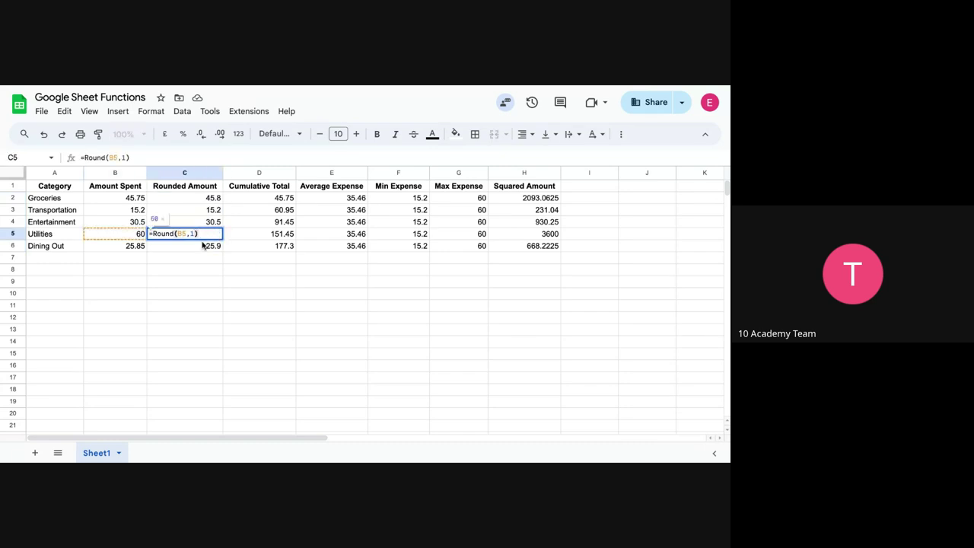
pyautogui.click(181, 271)
pyautogui.click(136, 235)
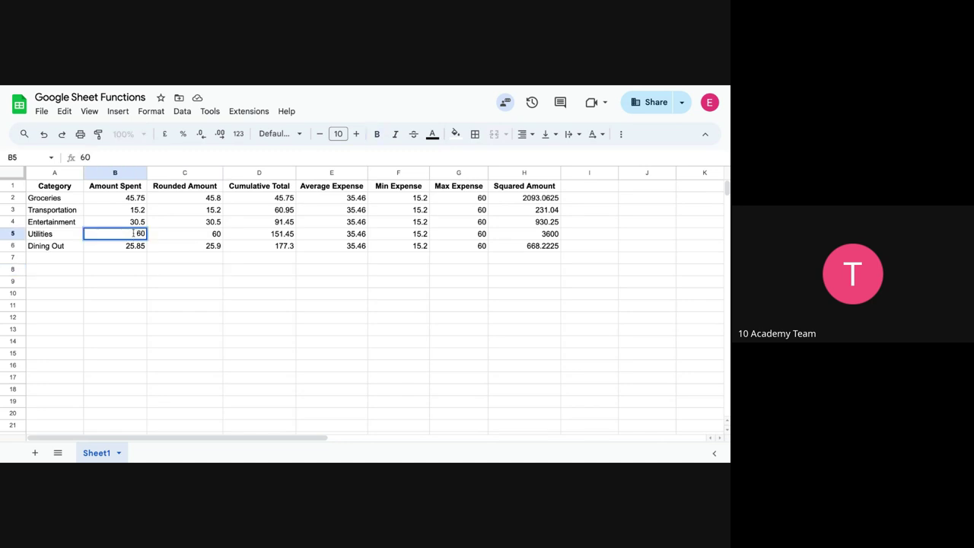
# Undo the one-decimal rounding changes in C2:C6 to restore the zero-decimal formulas.
pyautogui.click(208, 201)
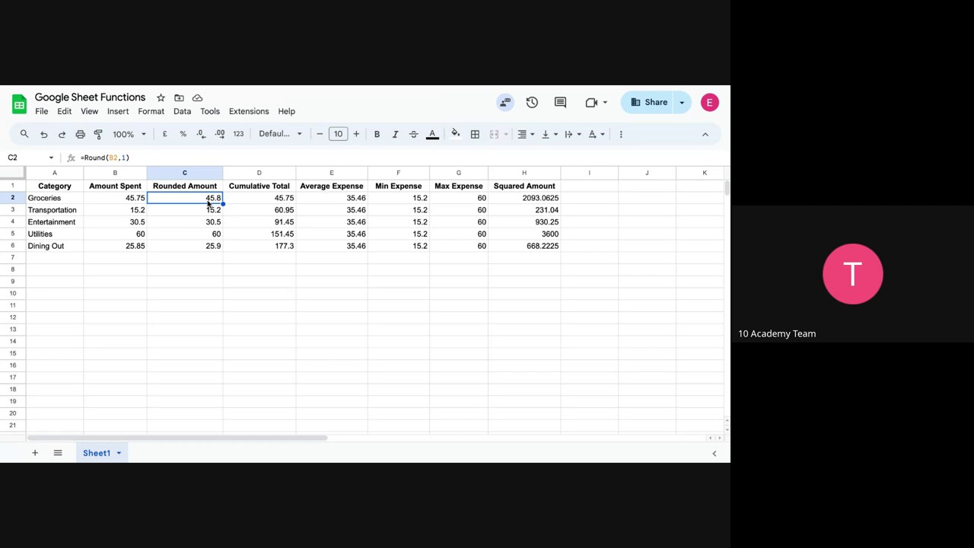
pyautogui.hotkey('ctrl', 'z')
pyautogui.hotkey('ctrl', 'z')
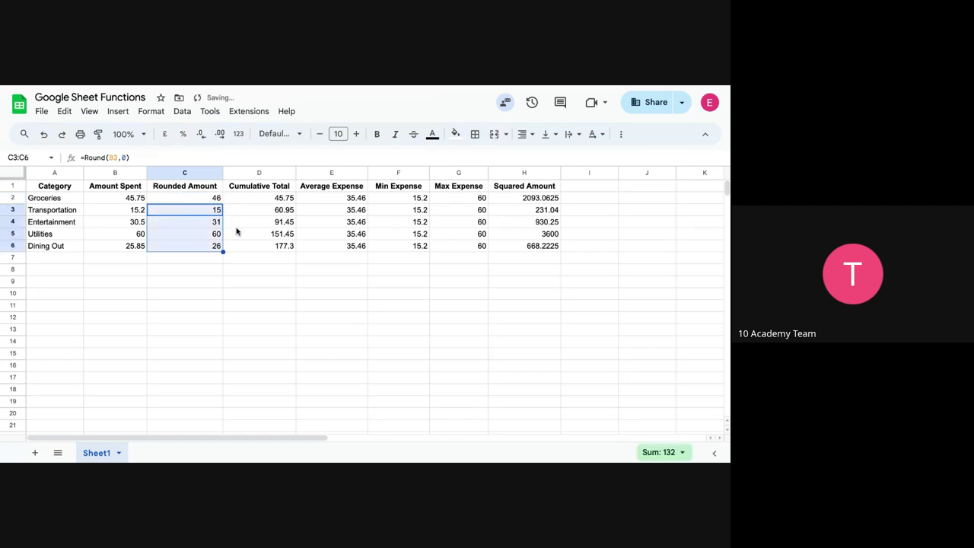
# Examine the Cumulative Total formulas in D2 and D3, relating the range $B$2:B3 to the amounts in B2 and B3.
pyautogui.click(281, 199)
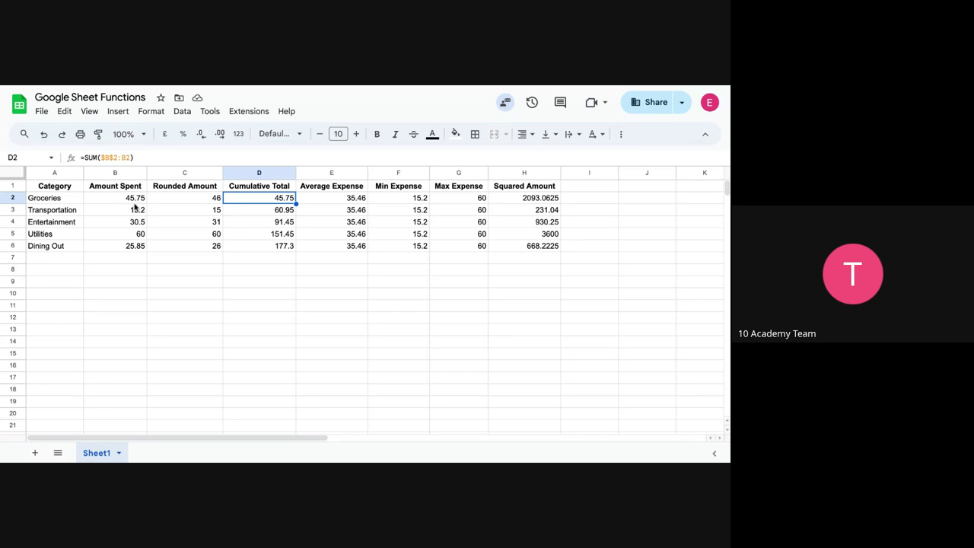
pyautogui.click(262, 209)
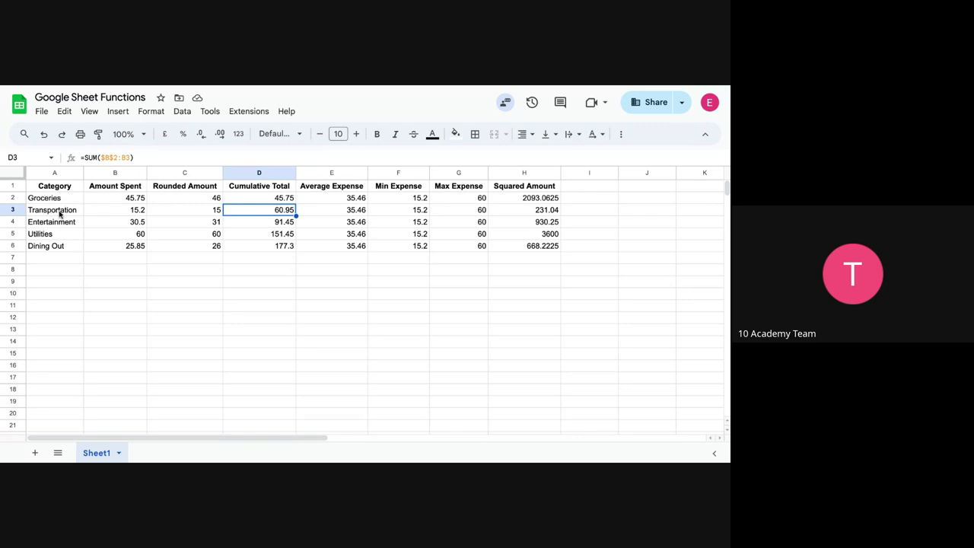
pyautogui.doubleClick(280, 210)
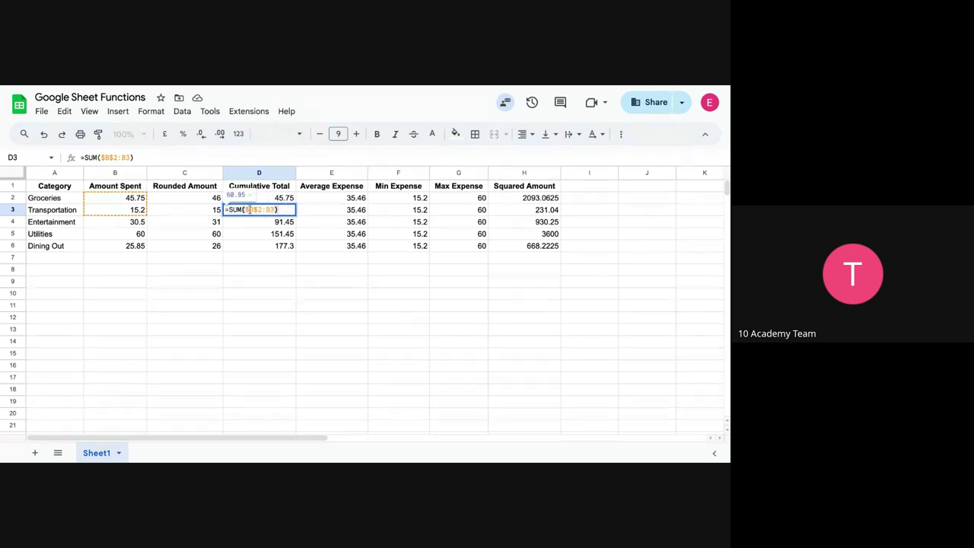
pyautogui.moveTo(245, 210); pyautogui.dragTo(263, 210)
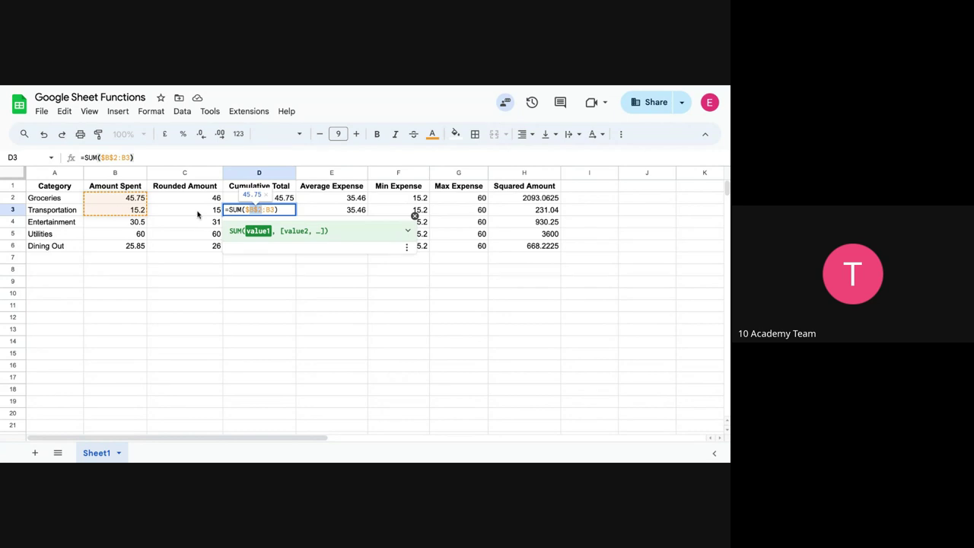
pyautogui.press('Escape')
pyautogui.click(139, 199)
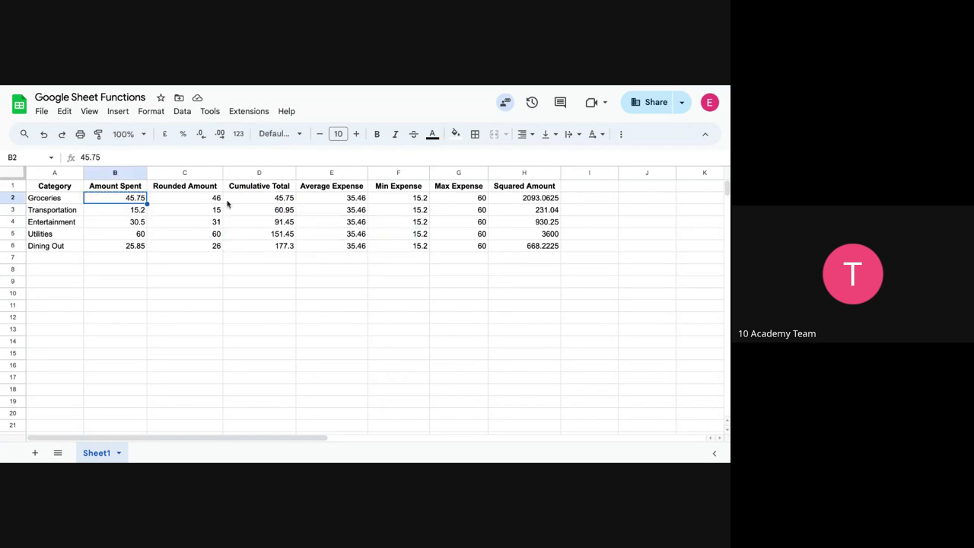
pyautogui.click(277, 211)
pyautogui.doubleClick(277, 210)
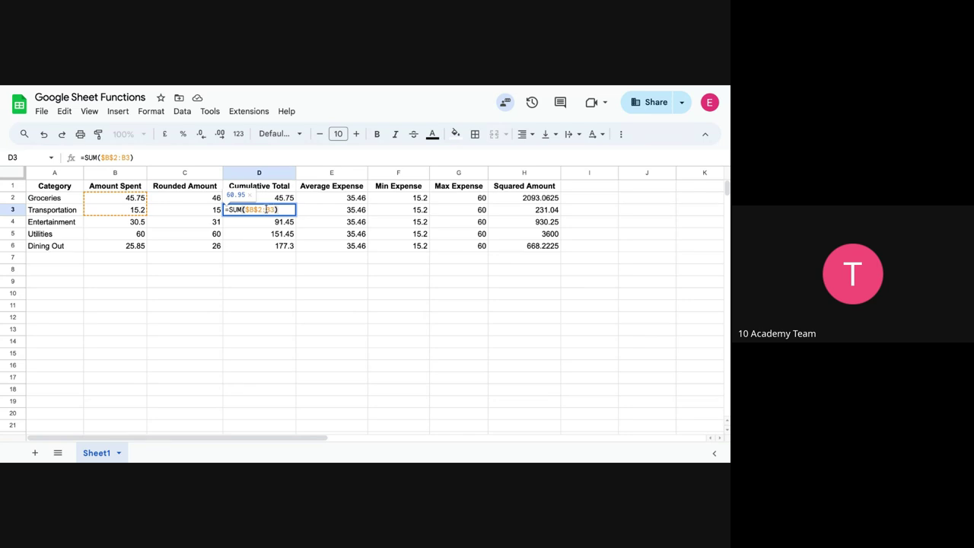
pyautogui.press('Escape')
pyautogui.click(142, 215)
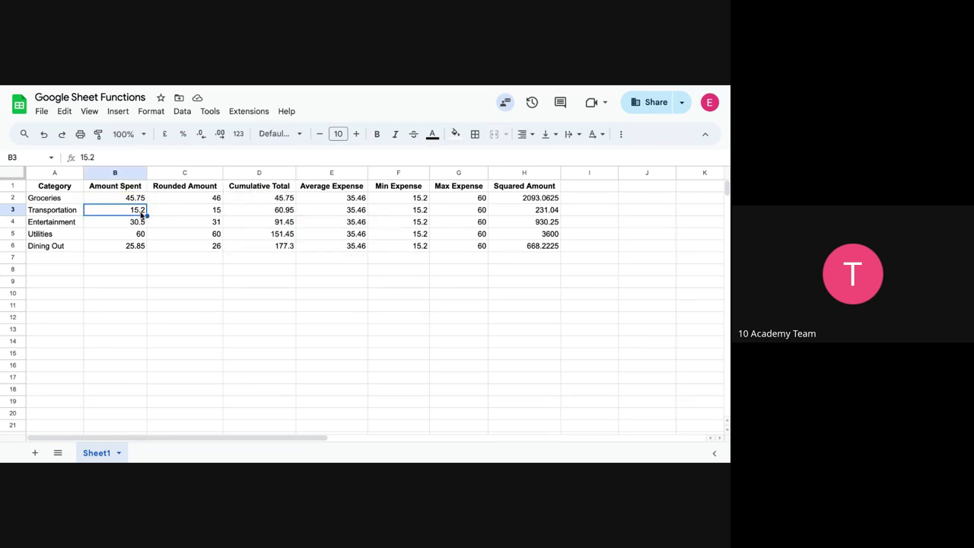
pyautogui.doubleClick(272, 214)
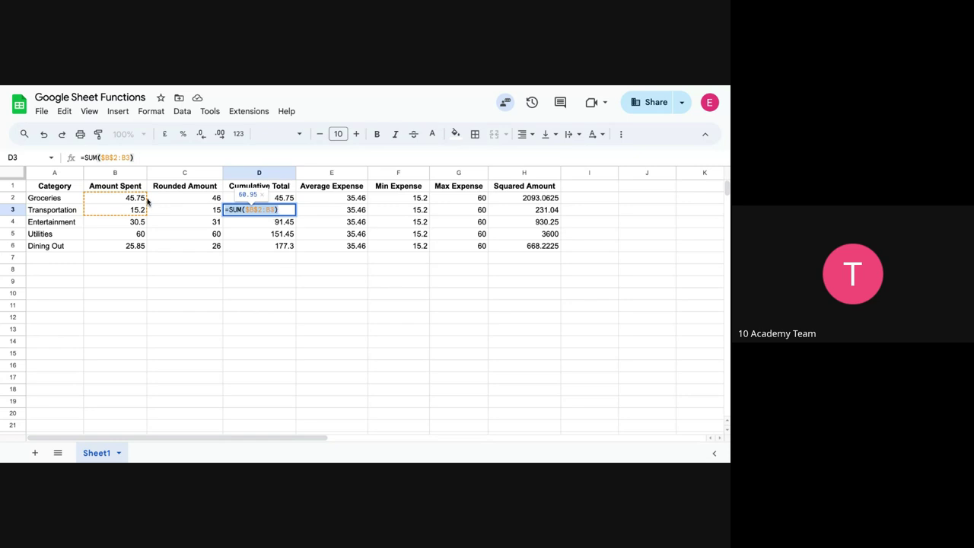
# Examine how the SUM range expands in the Cumulative Total formulas of D4 and D6, returning to D2.
pyautogui.click(277, 224)
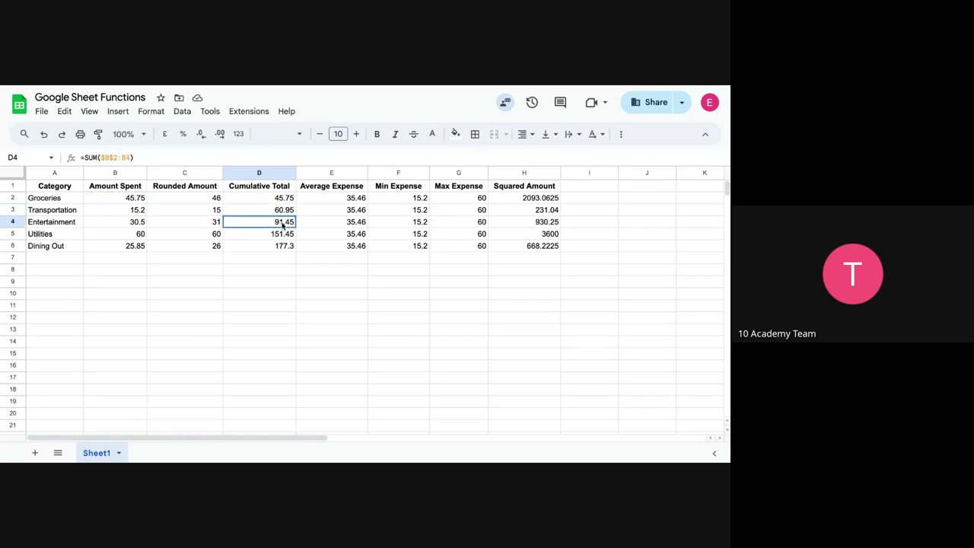
pyautogui.click(273, 246)
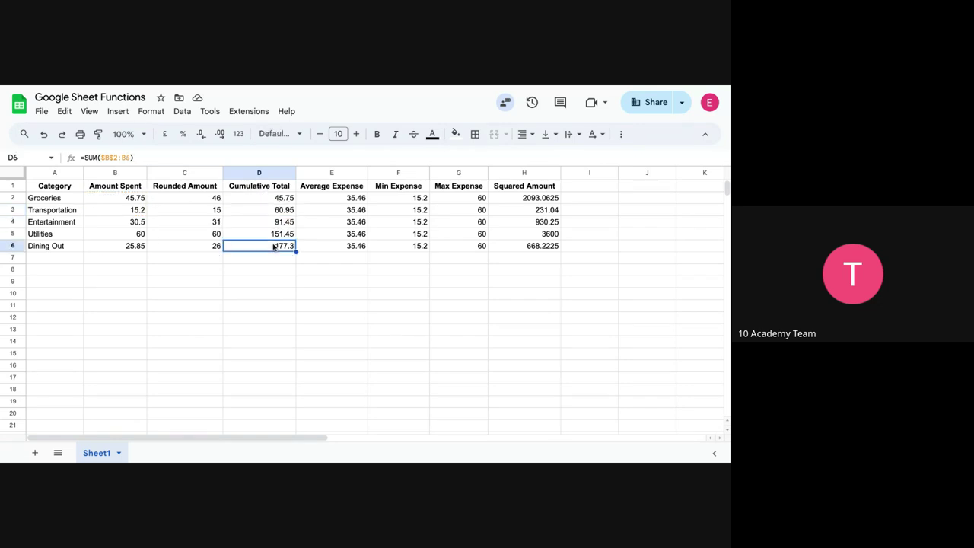
pyautogui.doubleClick(274, 246)
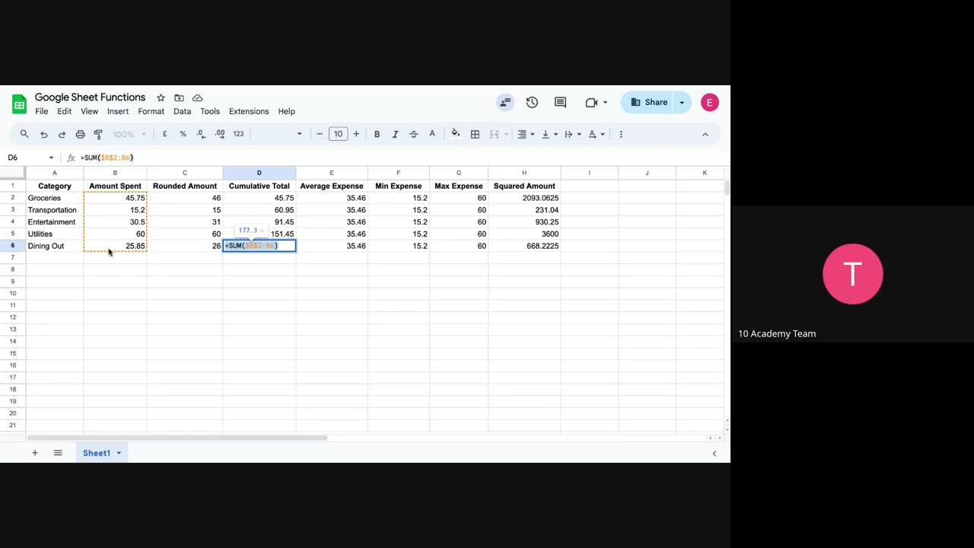
pyautogui.click(271, 248)
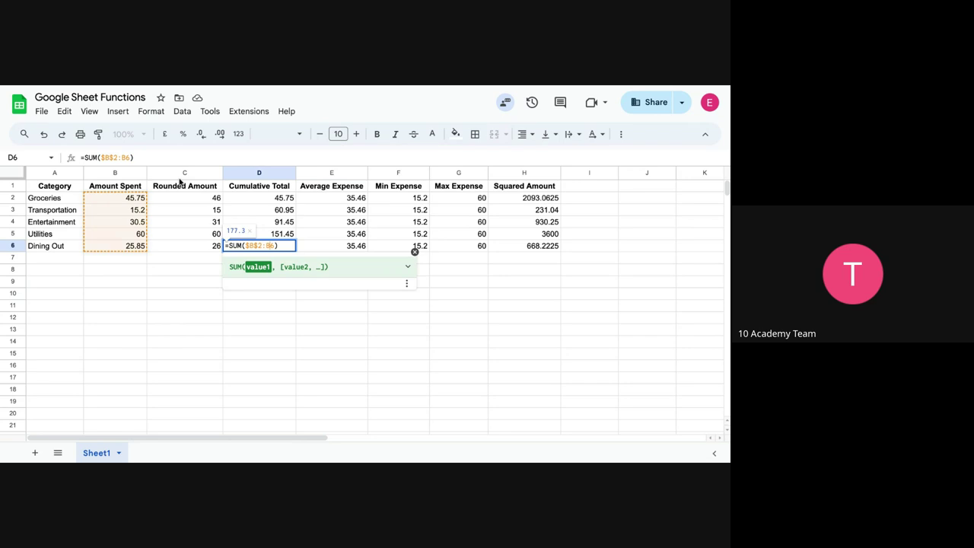
pyautogui.click(129, 156)
pyautogui.click(238, 223)
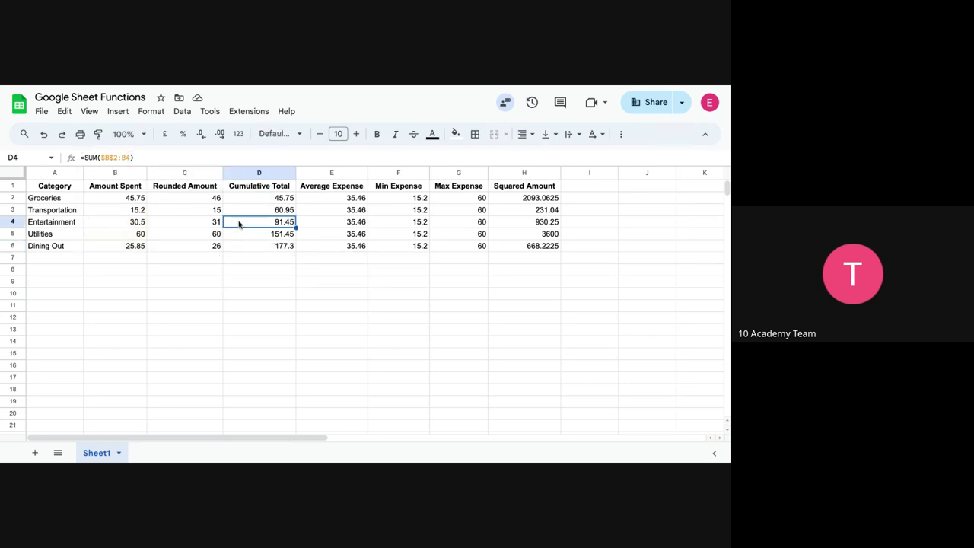
pyautogui.click(288, 198)
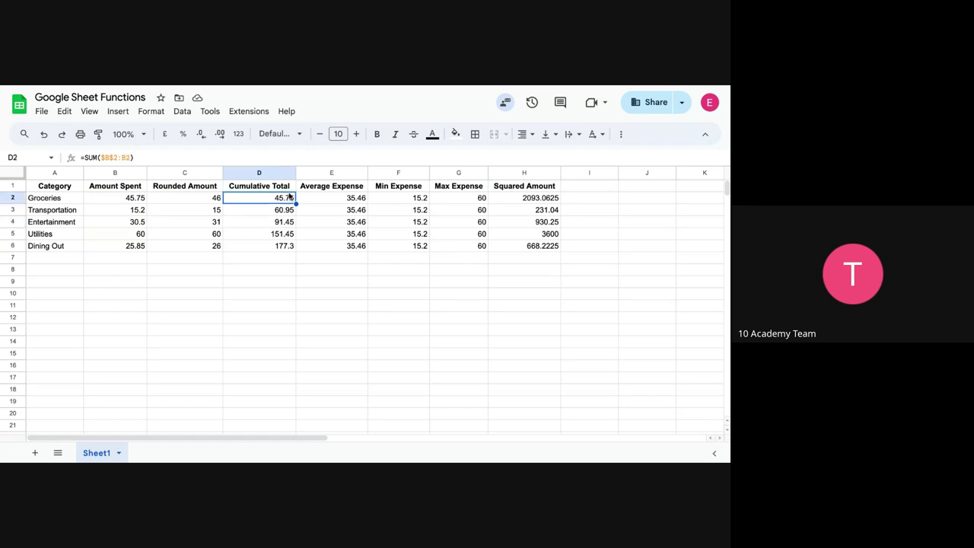
# Examine the AVERAGE formula in E2 and its absolute range $B$2:$B$6, highlighting the amounts spent in B2:B6.
pyautogui.click(355, 199)
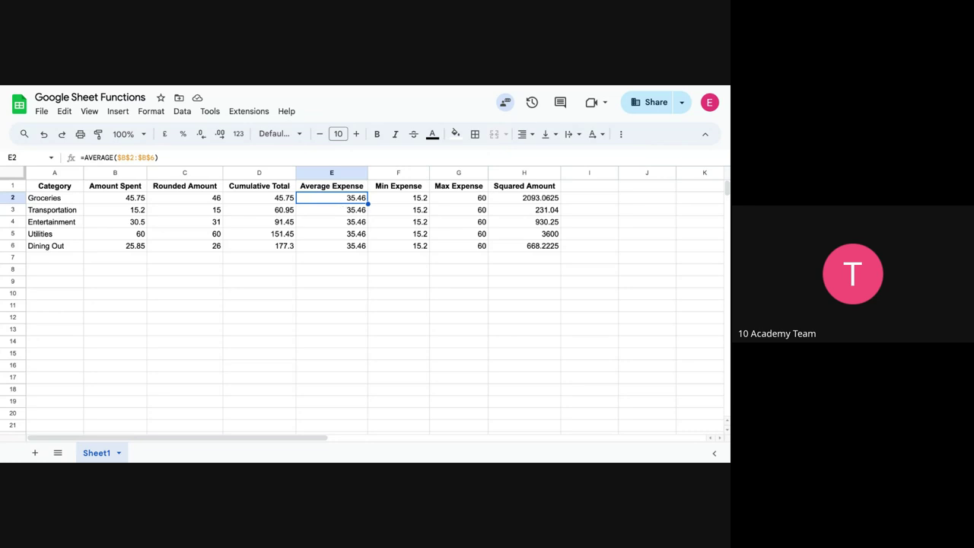
pyautogui.click(140, 199)
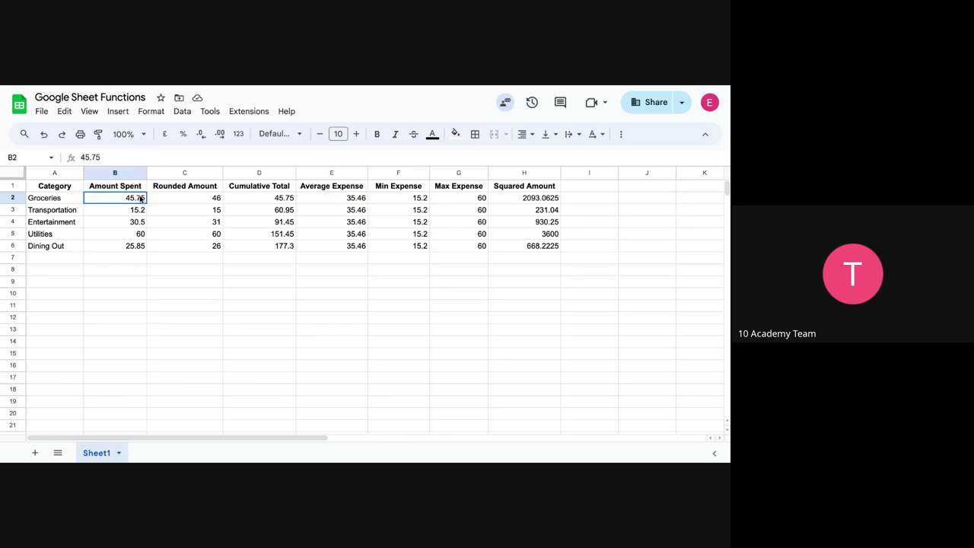
pyautogui.moveTo(140, 198); pyautogui.dragTo(140, 247)
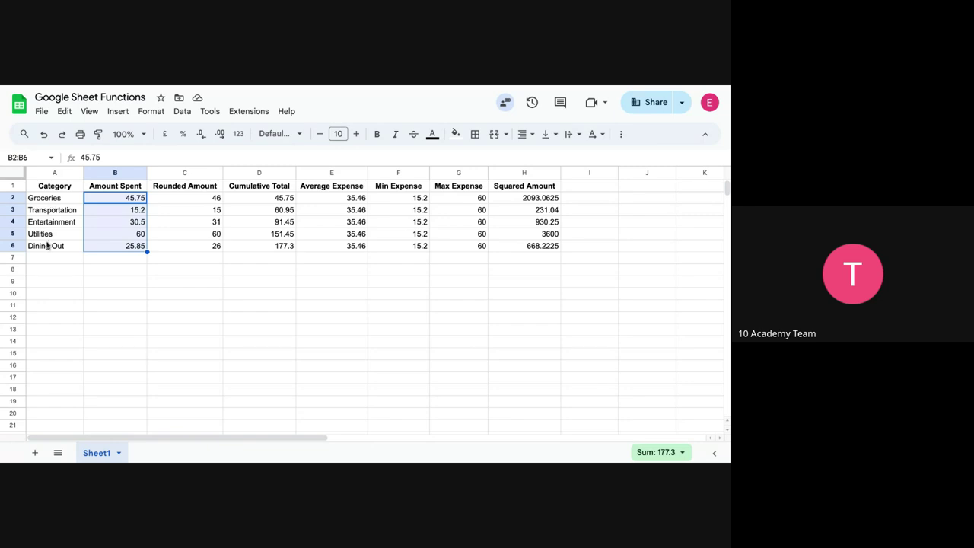
pyautogui.click(363, 198)
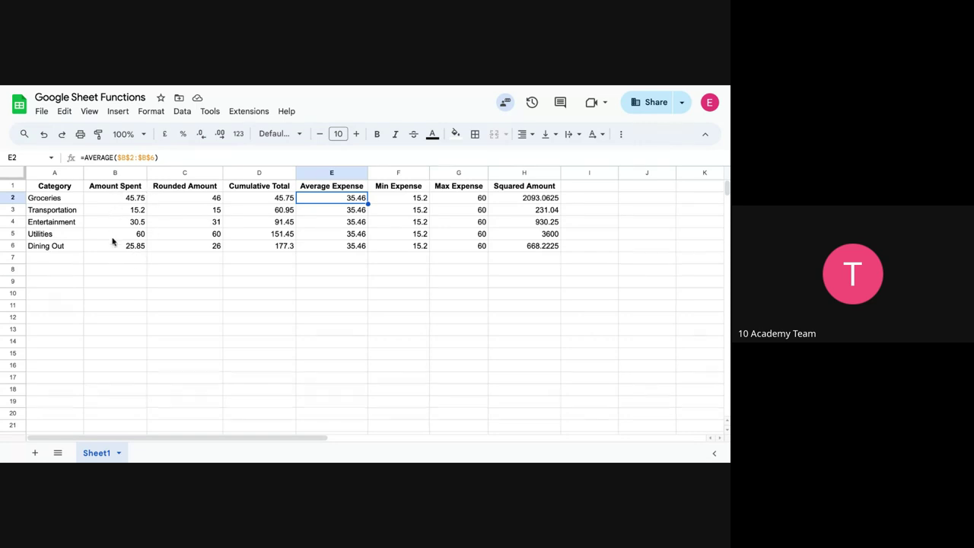
pyautogui.doubleClick(348, 198)
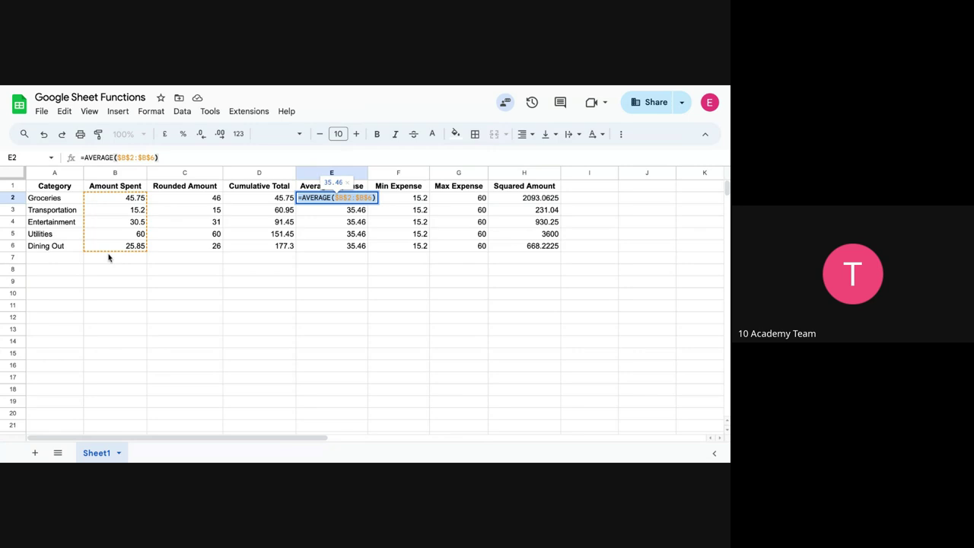
pyautogui.click(348, 216)
pyautogui.click(350, 189)
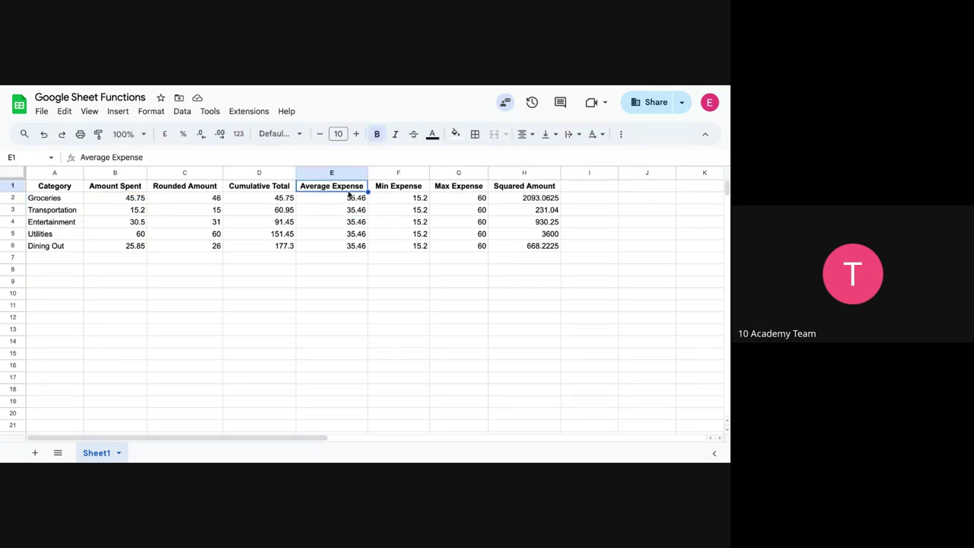
pyautogui.click(349, 200)
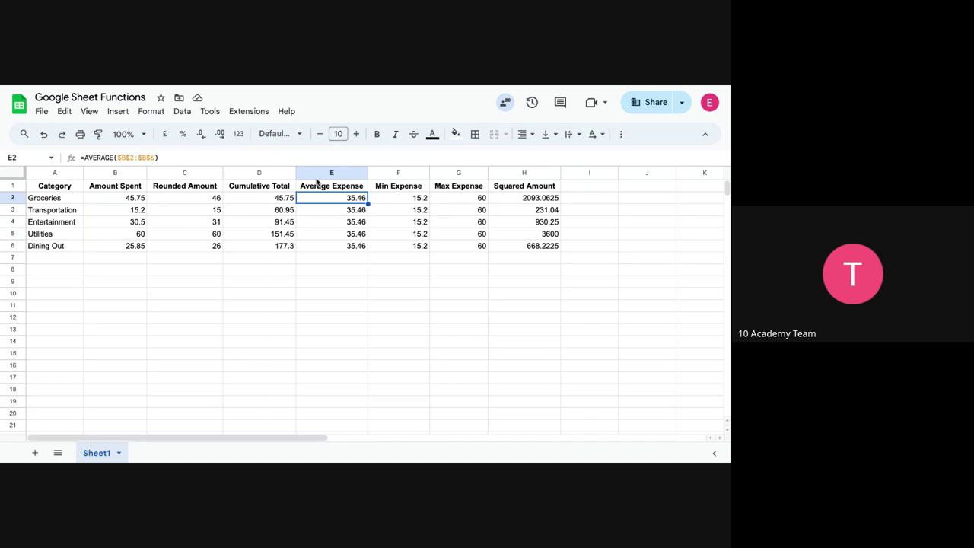
pyautogui.press('Return')
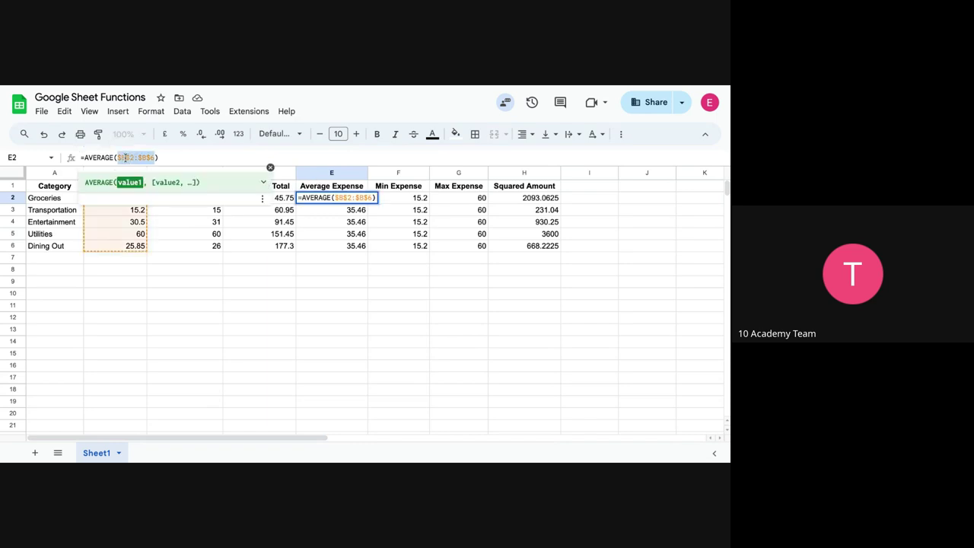
pyautogui.moveTo(118, 157); pyautogui.dragTo(155, 158)
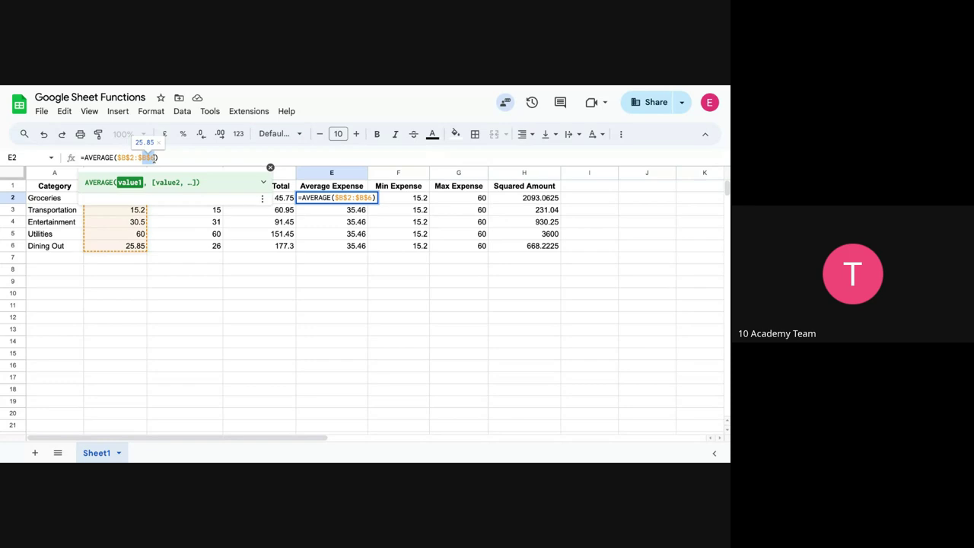
# Examine the AVERAGE formulas in E4 and E2, and the MIN formula in F2 with its absolute range $B$2:$B$6.
pyautogui.click(350, 222)
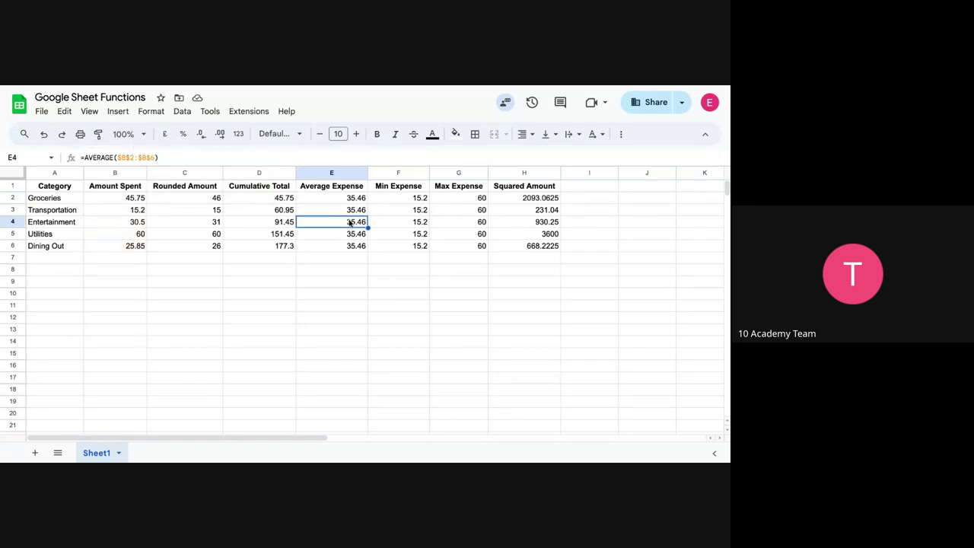
pyautogui.click(355, 199)
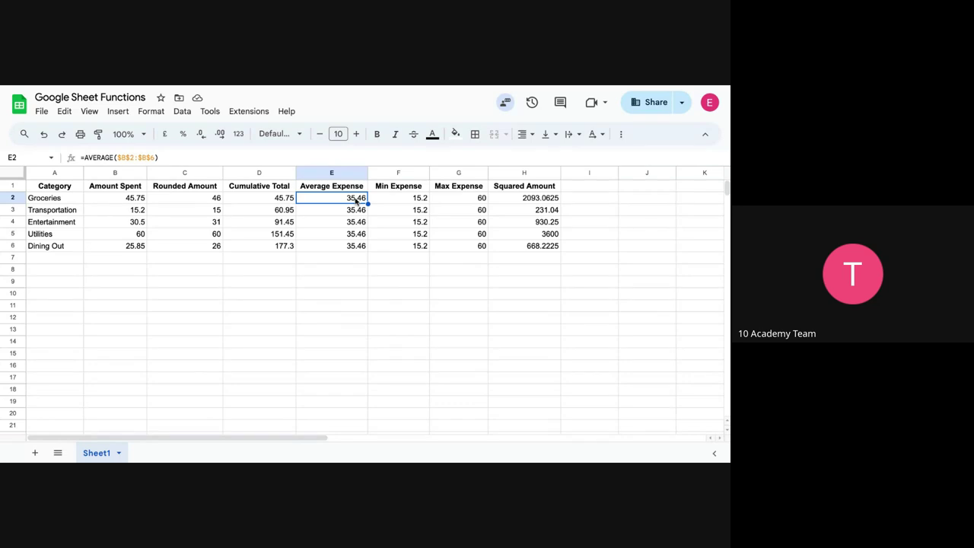
pyautogui.click(400, 202)
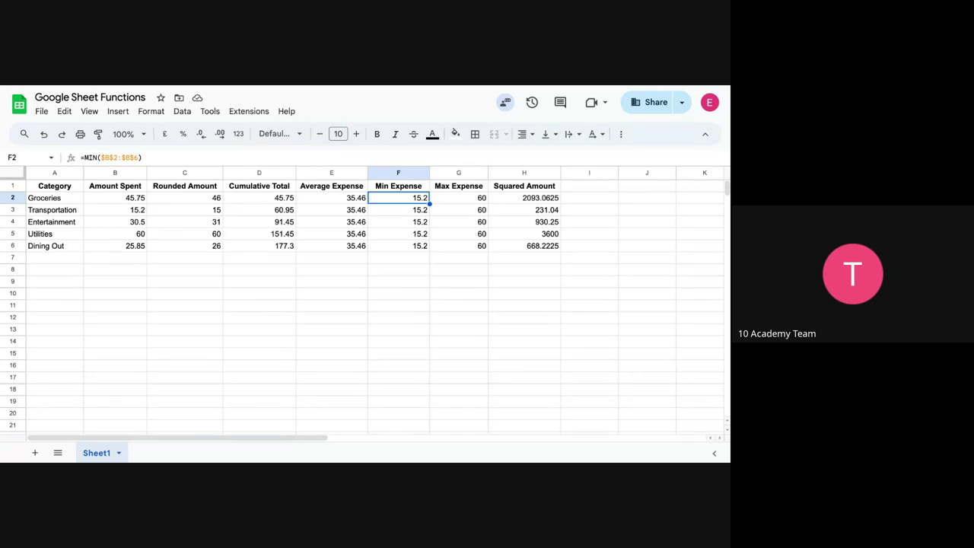
pyautogui.doubleClick(403, 199)
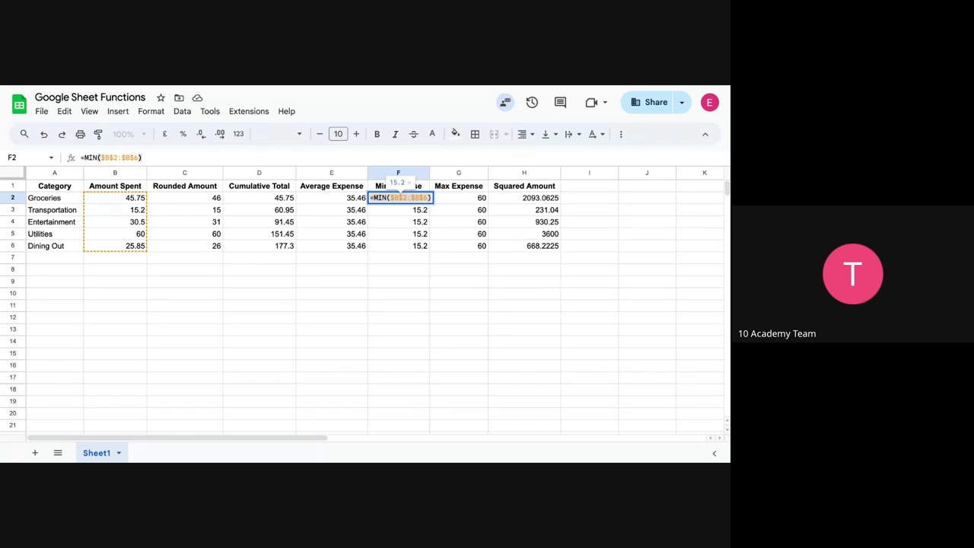
# Copy the formula text =Round(B2,0) from C2 into the empty cell C8.
pyautogui.click(169, 201)
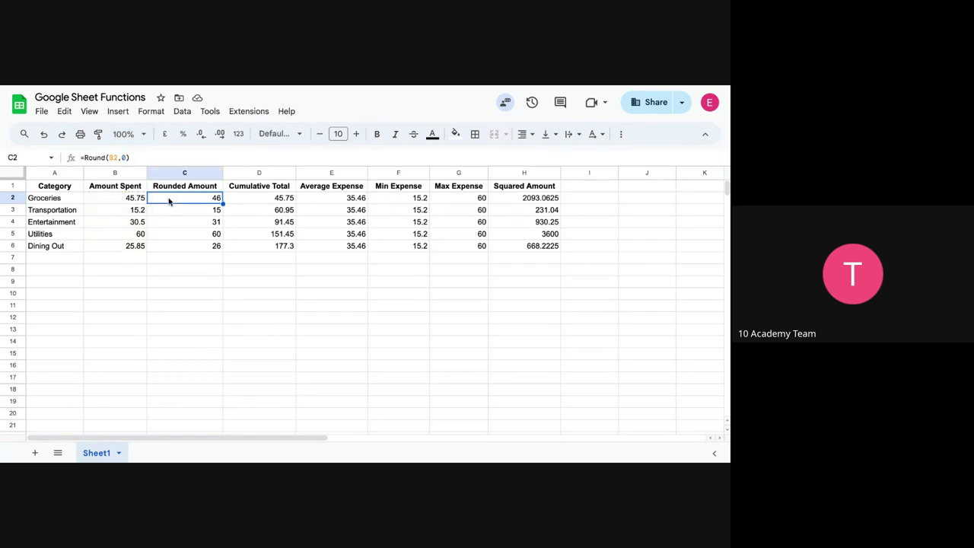
pyautogui.click(134, 157)
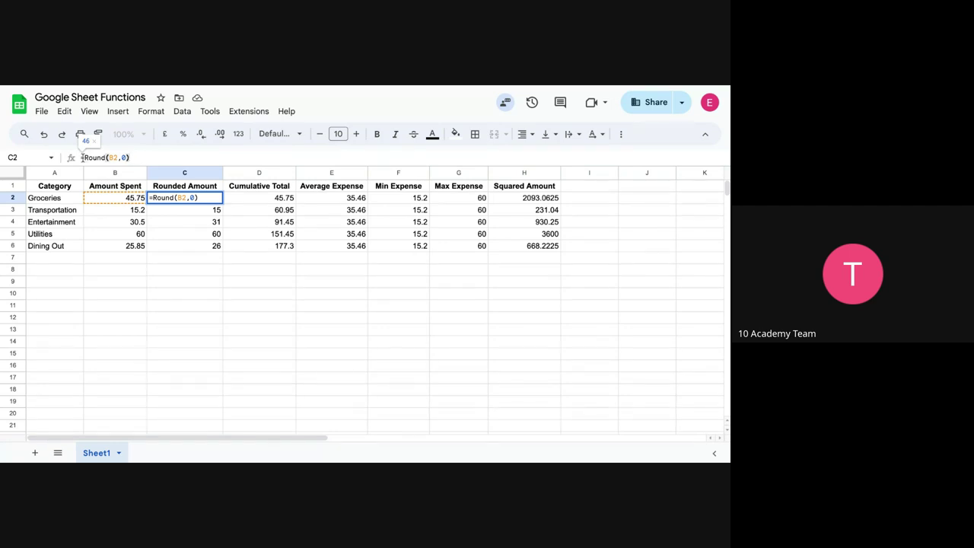
pyautogui.moveTo(82, 157); pyautogui.dragTo(145, 156)
pyautogui.hotkey('ctrl', 'c')
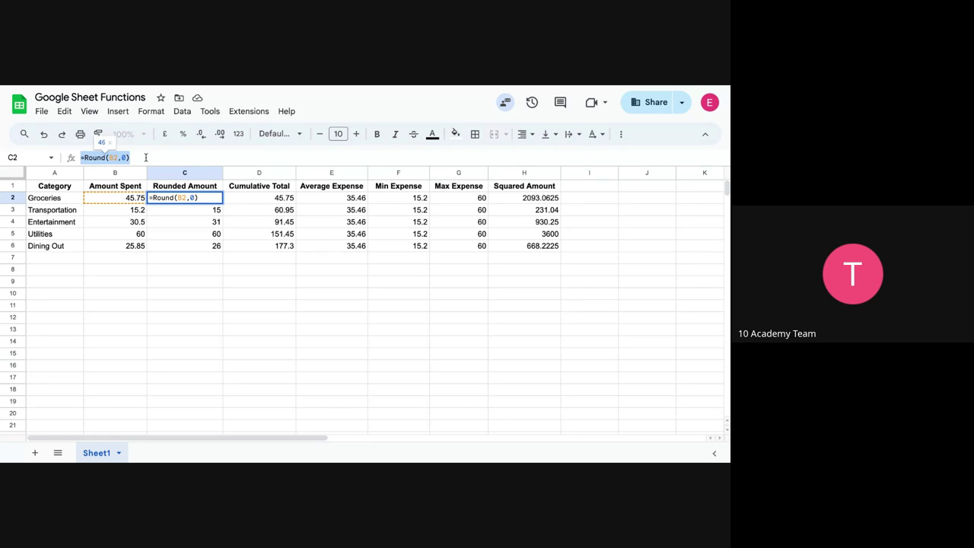
pyautogui.click(149, 272)
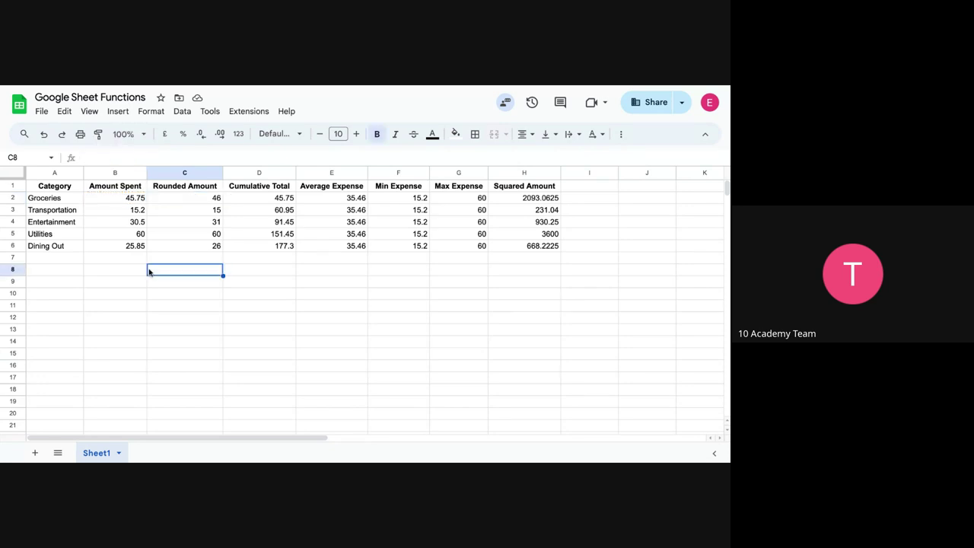
pyautogui.hotkey('ctrl', 'v')
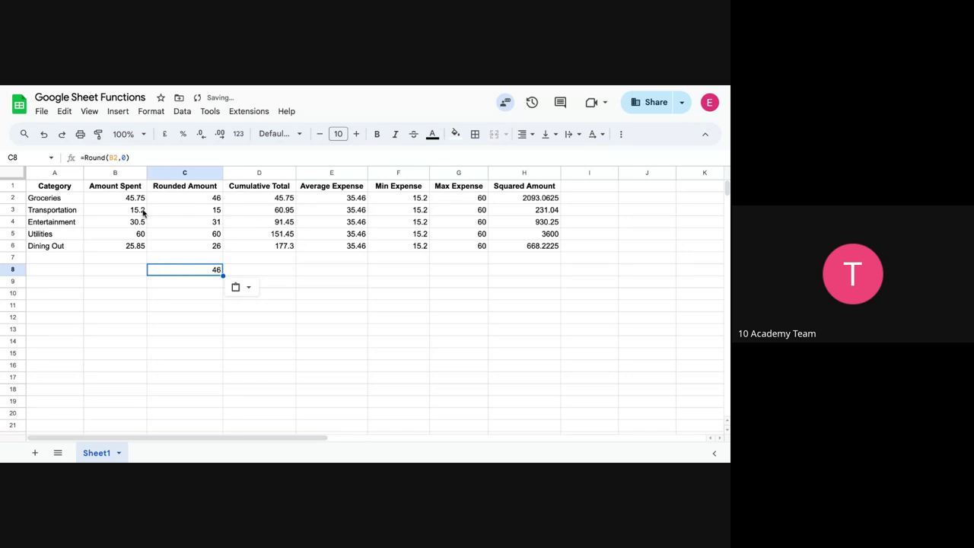
# Replace the arguments of the ROUND formula in C8 with the placeholder value1 followed by a comma, leaving the places argument empty.
pyautogui.tripleClick(108, 157)
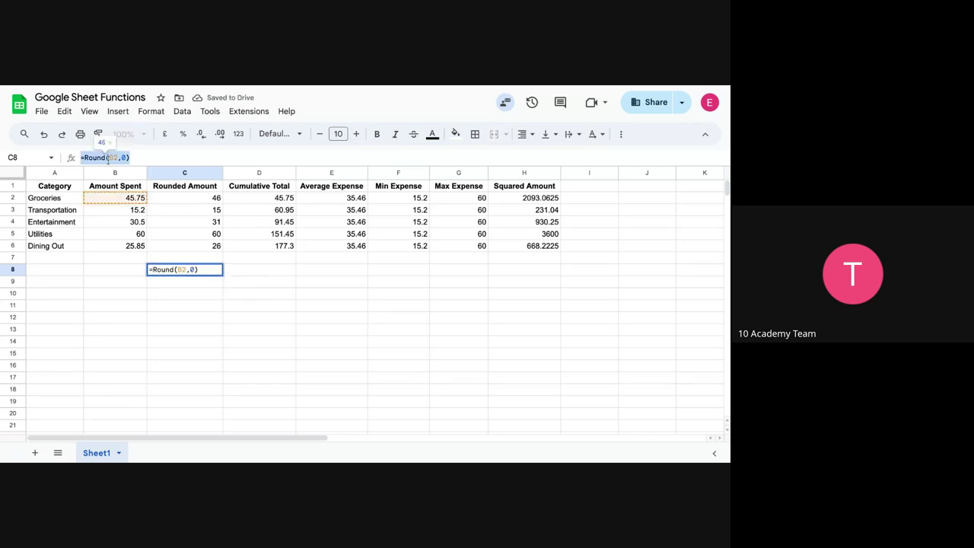
pyautogui.click(190, 270)
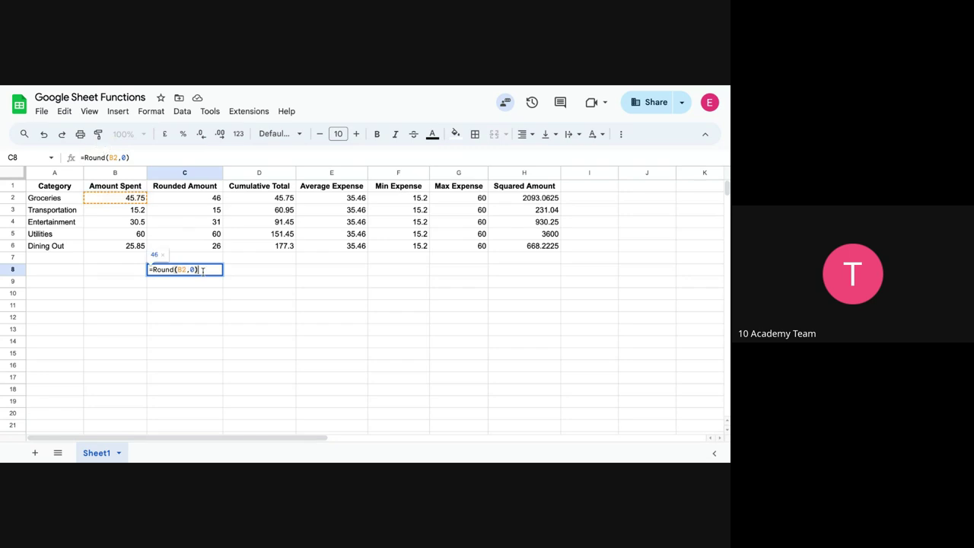
pyautogui.press('Left')
pyautogui.press('BackSpace')
pyautogui.press('BackSpace')
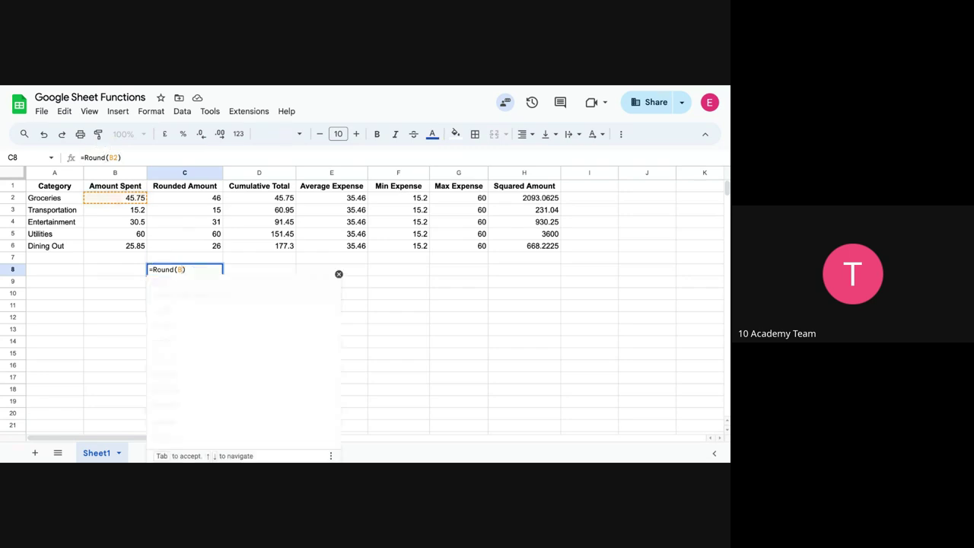
pyautogui.press('BackSpace')
pyautogui.press('BackSpace')
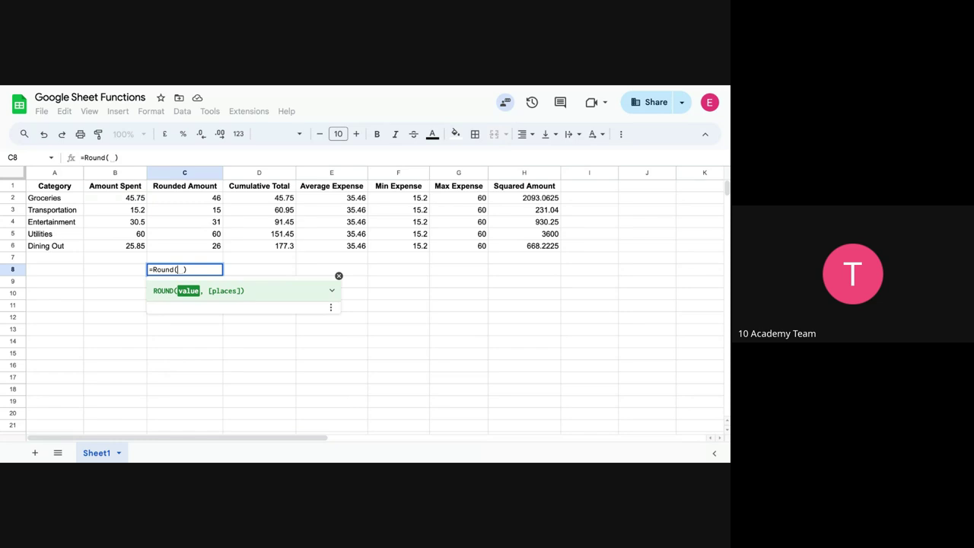
pyautogui.write('value')
pyautogui.press('Right')
pyautogui.write('1')
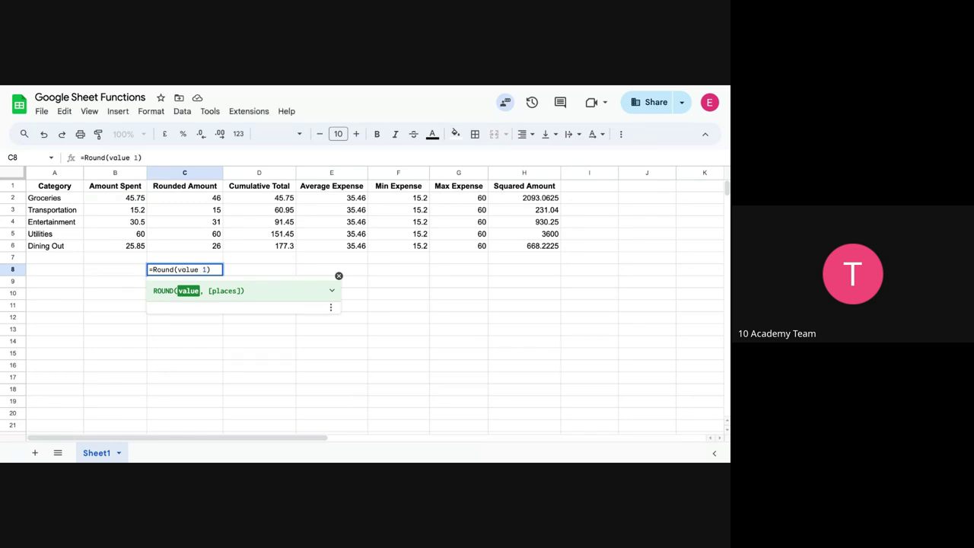
pyautogui.press('Left')
pyautogui.press('BackSpace')
pyautogui.press('Right')
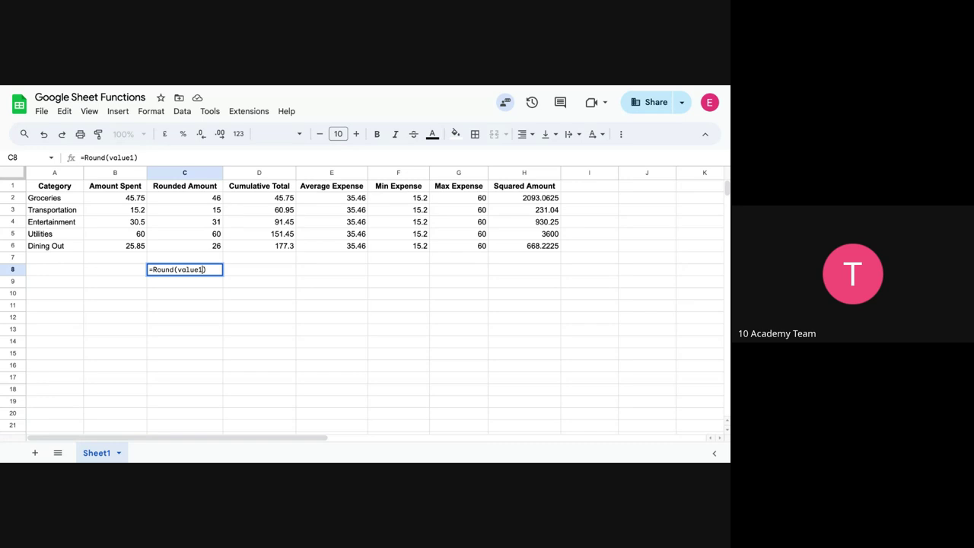
pyautogui.write(',')
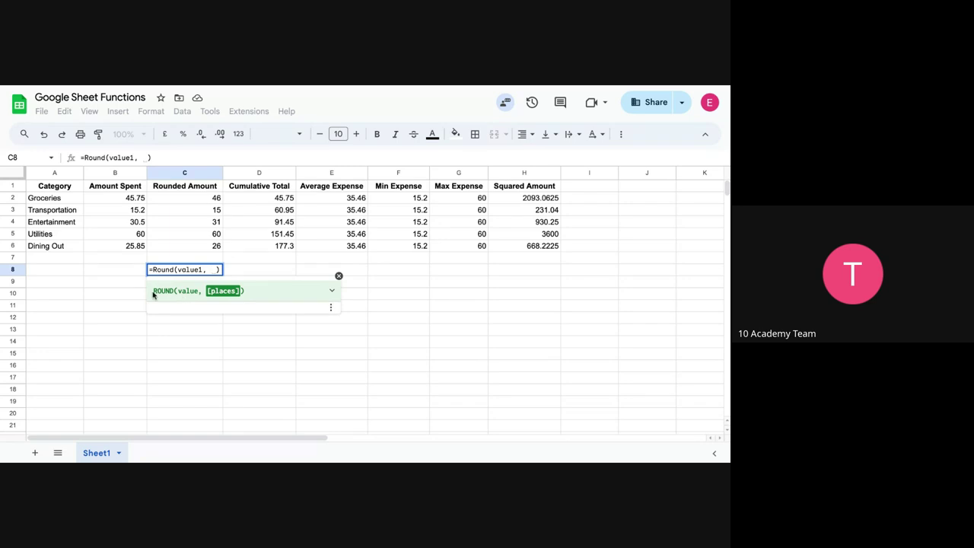
# Expand the ROUND function help and read its example and the descriptions of the value and places arguments.
pyautogui.moveTo(153, 290); pyautogui.dragTo(163, 291)
pyautogui.click(228, 291)
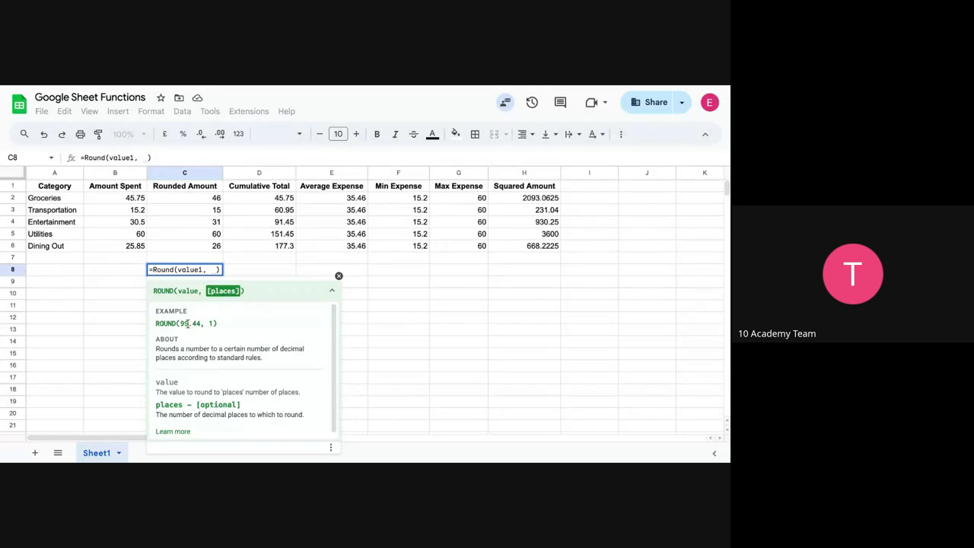
pyautogui.scroll(-1, 182, 345)
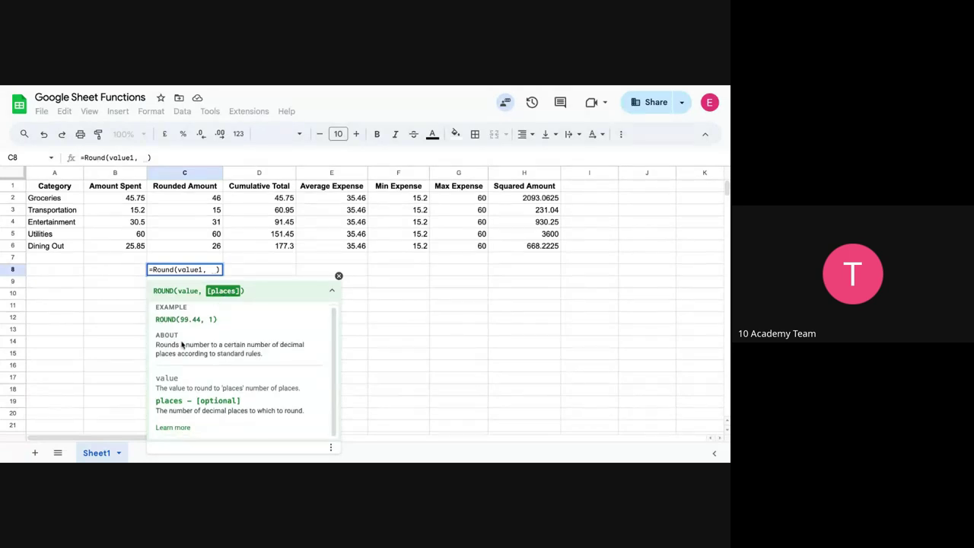
pyautogui.scroll(1, 222, 356)
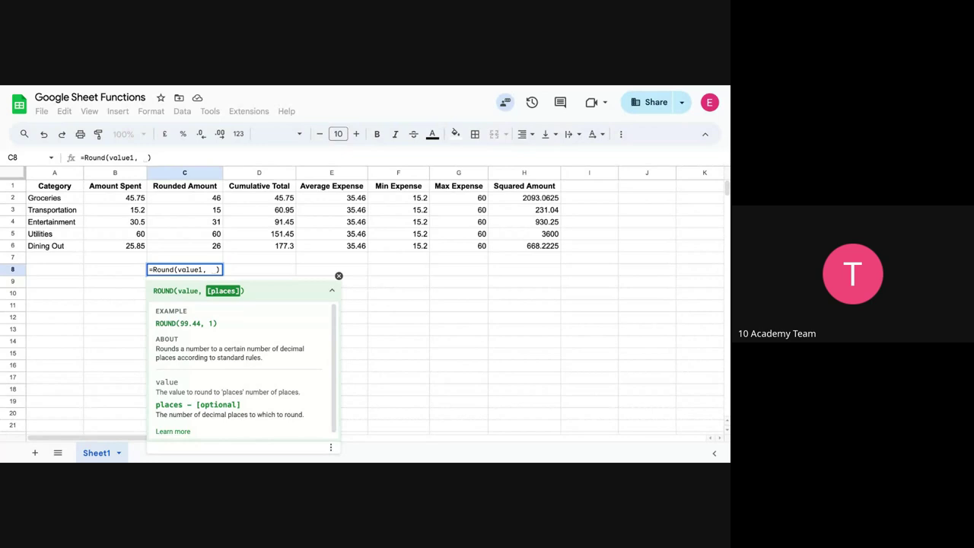
# Try a reference to C2 in the ROUND formula in C8, and clear the whole formula from the cell.
pyautogui.doubleClick(185, 270)
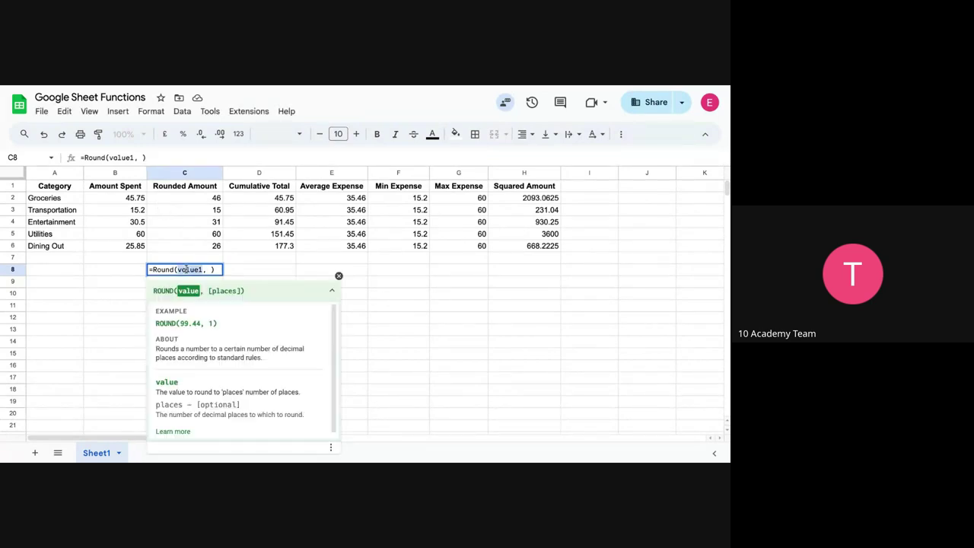
pyautogui.click(207, 198)
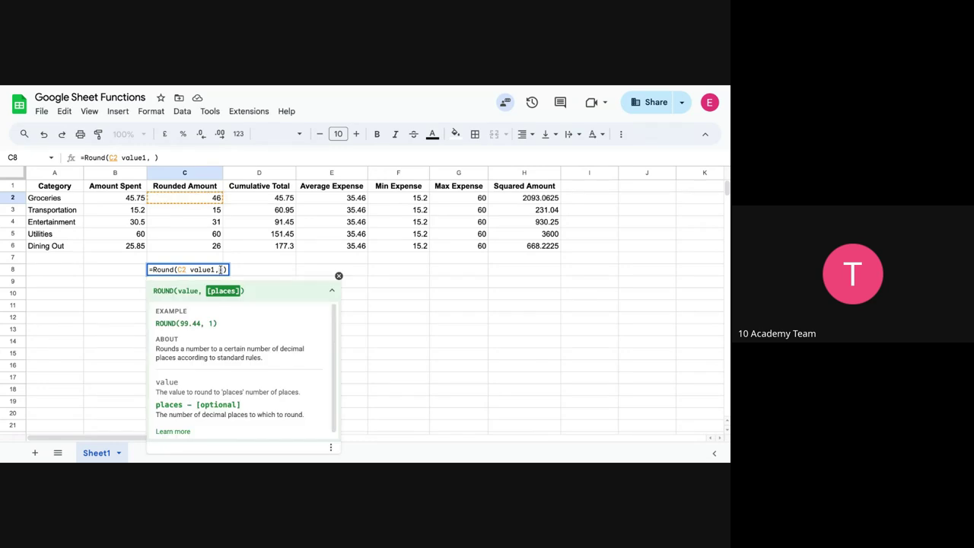
pyautogui.hotkey('ctrl', 'a')
pyautogui.press('BackSpace')
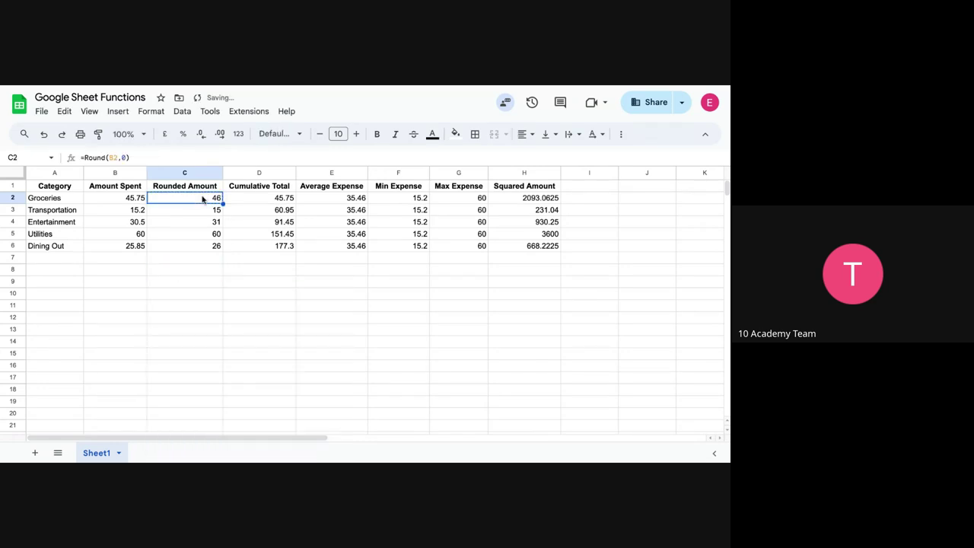
# Examine the ROUND formula in C2 and its B2 value argument with the function help closed, leaving the formula as it is.
pyautogui.doubleClick(206, 198)
pyautogui.click(112, 157)
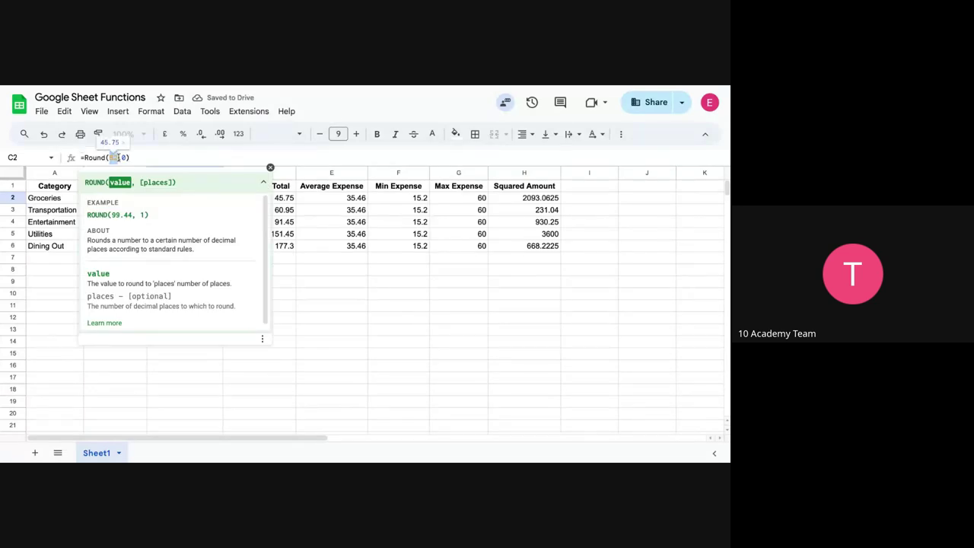
pyautogui.click(270, 167)
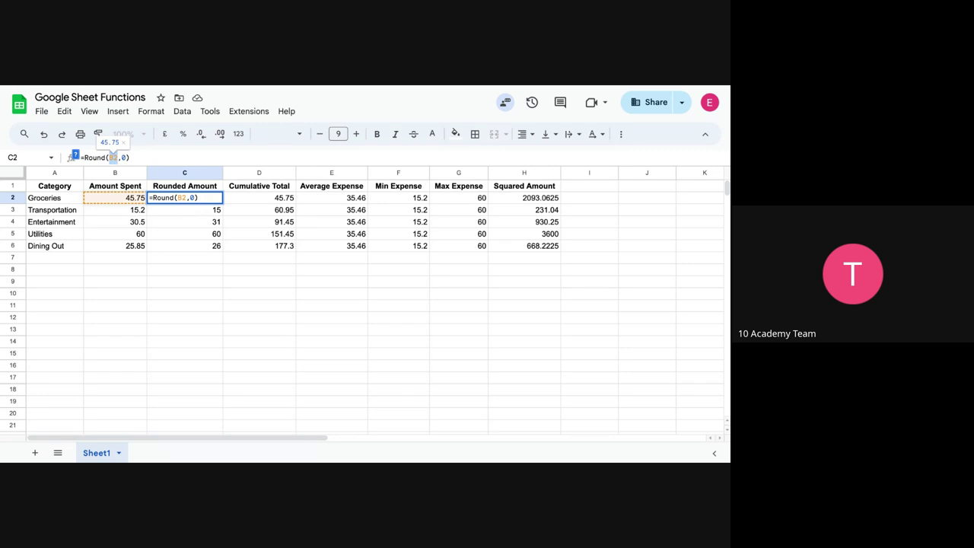
pyautogui.click(150, 198)
pyautogui.hotkey('shift', 'End')
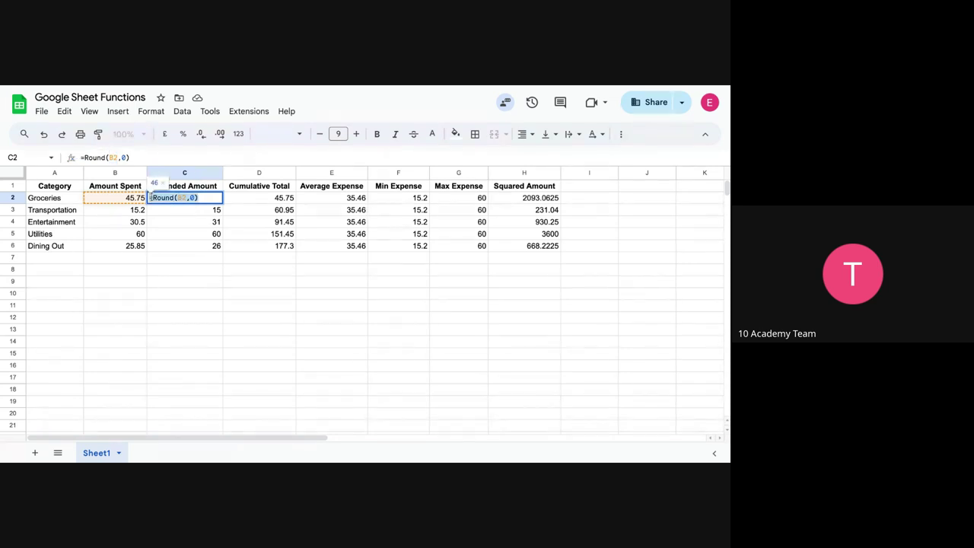
pyautogui.click(196, 197)
pyautogui.click(181, 198)
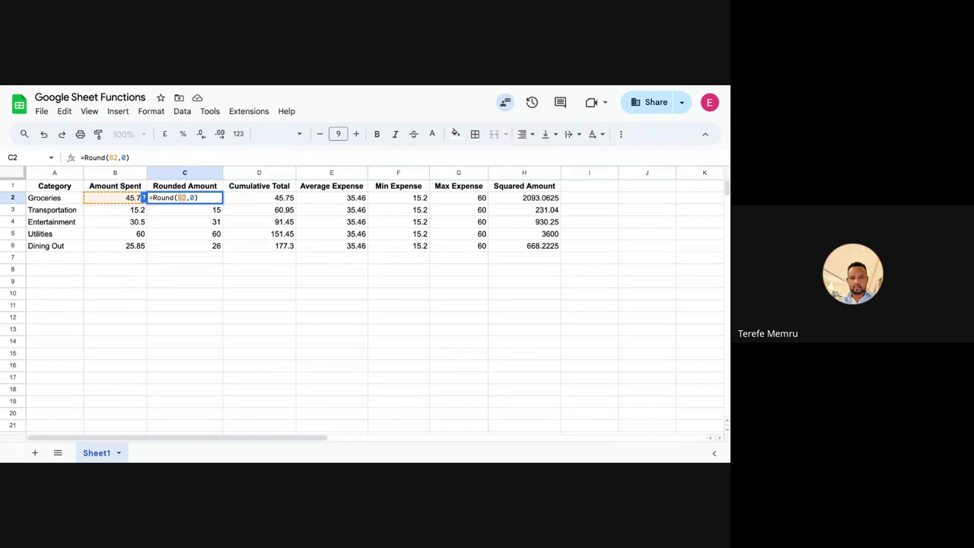
pyautogui.click(290, 201)
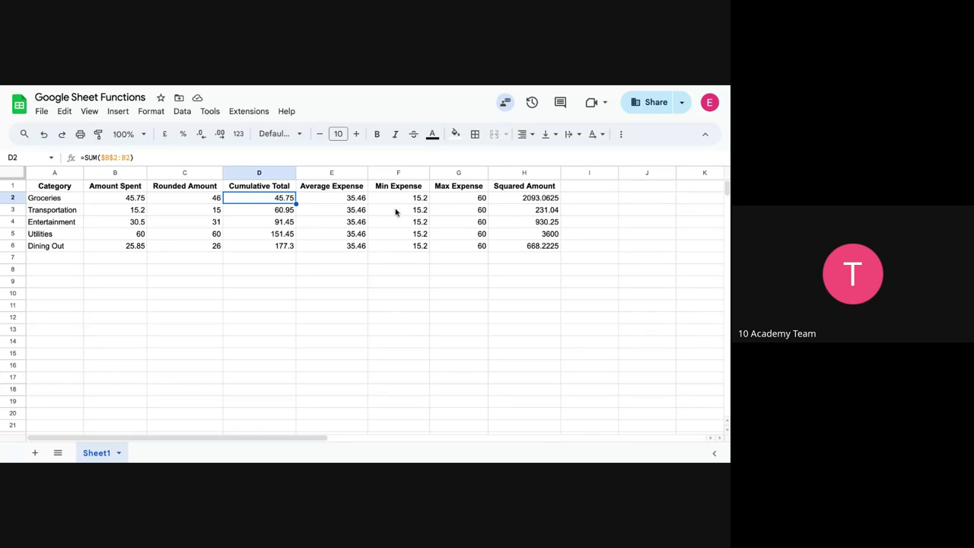
# Remove the dollar signs from the AVERAGE range in E2 so the formula reads =AVERAGE(B2:B6), and check the edited cell.
pyautogui.click(348, 199)
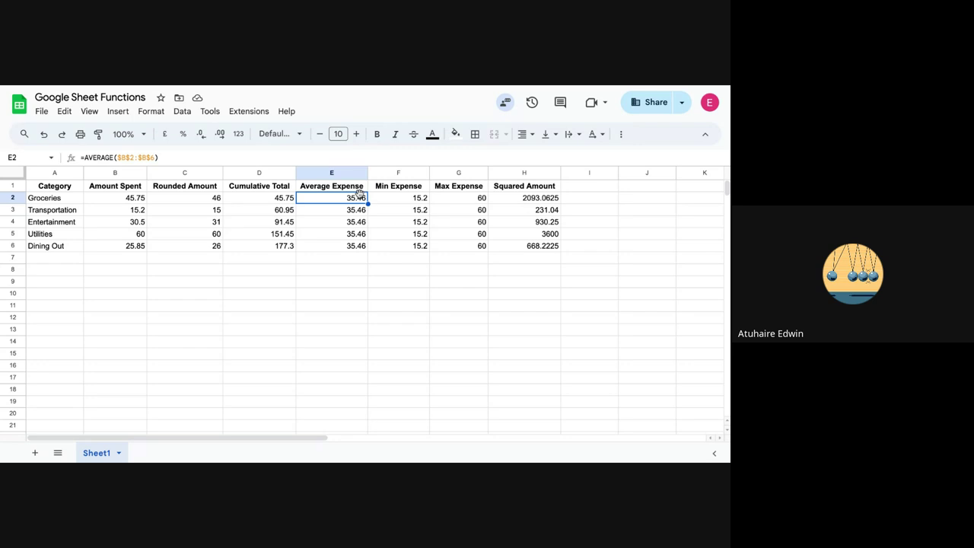
pyautogui.click(130, 158)
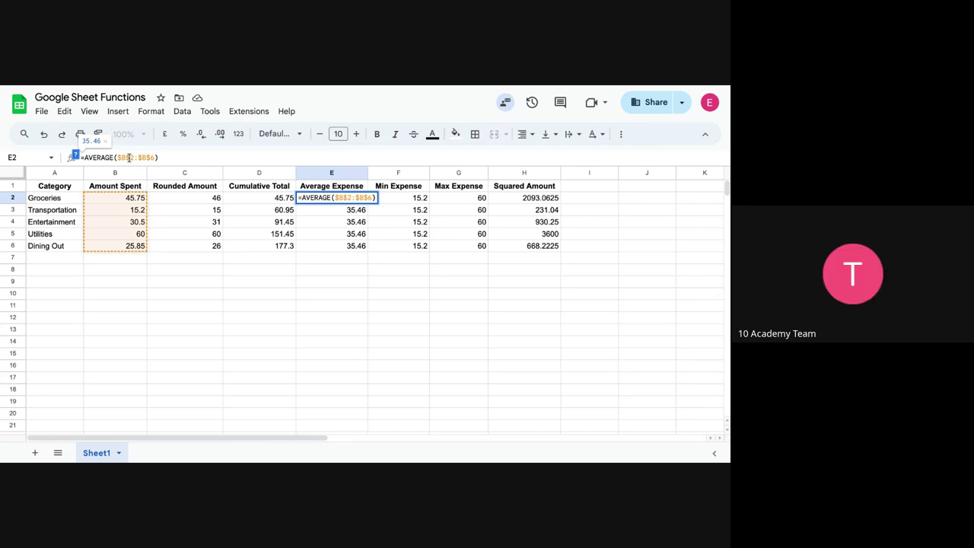
pyautogui.press('BackSpace')
pyautogui.press('BackSpace')
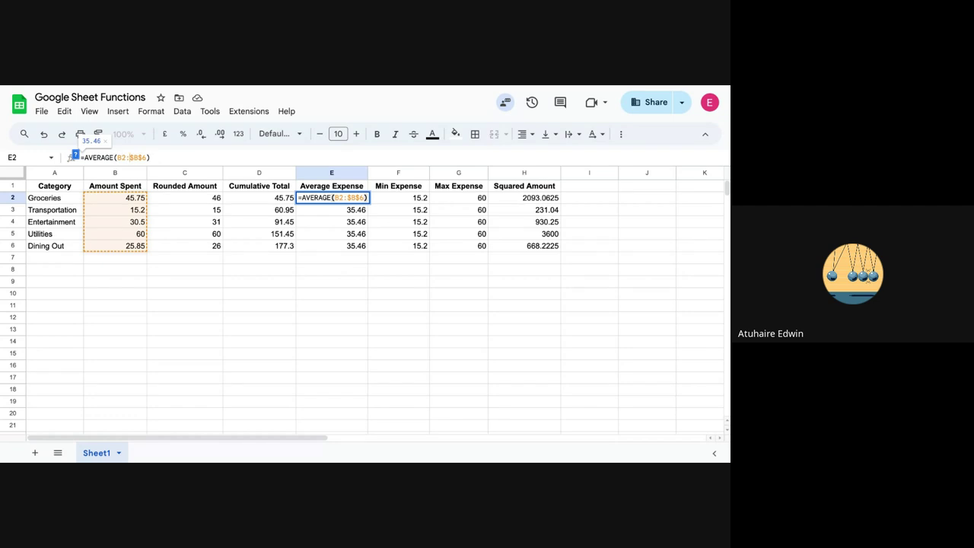
pyautogui.press('BackSpace')
pyautogui.press('BackSpace')
pyautogui.press('Return')
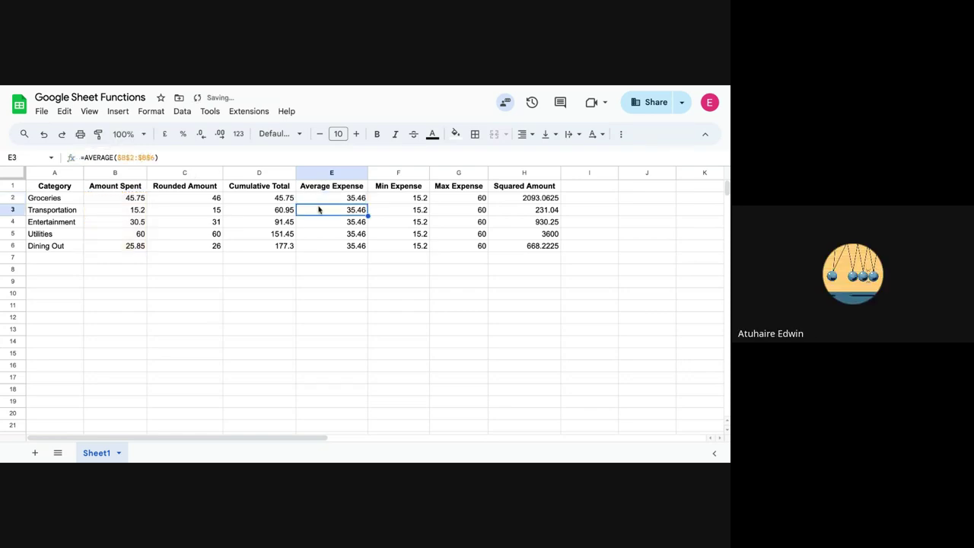
pyautogui.click(342, 200)
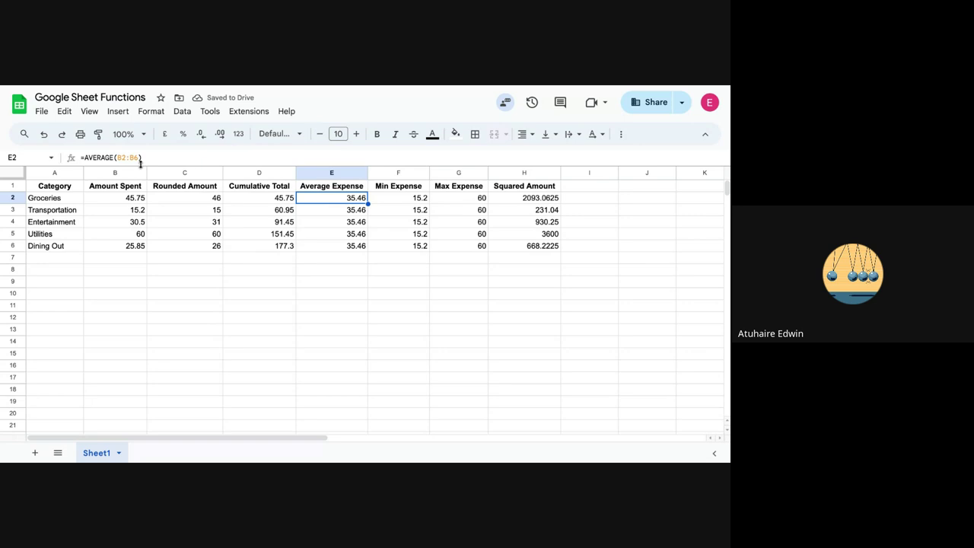
# Remove the dollar signs from the AVERAGE range in E3 so it reads =AVERAGE(B2:B6), and compare the formulas in E3 and E2.
pyautogui.click(343, 210)
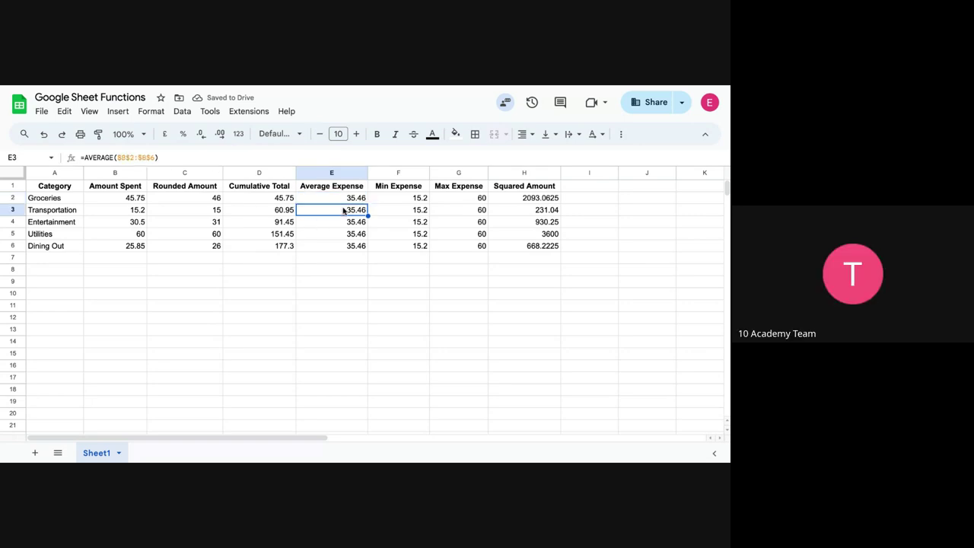
pyautogui.click(119, 157)
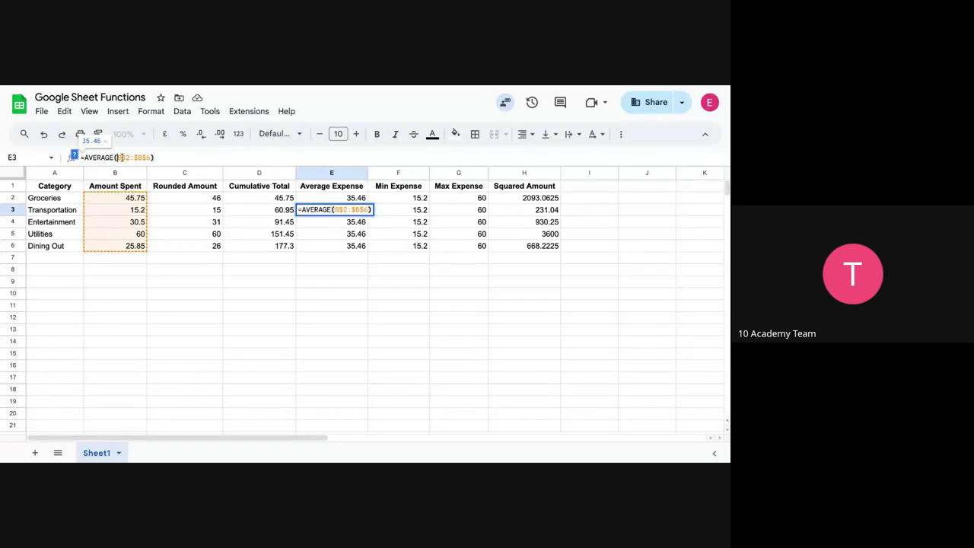
pyautogui.press('Delete')
pyautogui.press('Right')
pyautogui.press('Delete')
pyautogui.press('Right')
pyautogui.press('Right')
pyautogui.press('Delete')
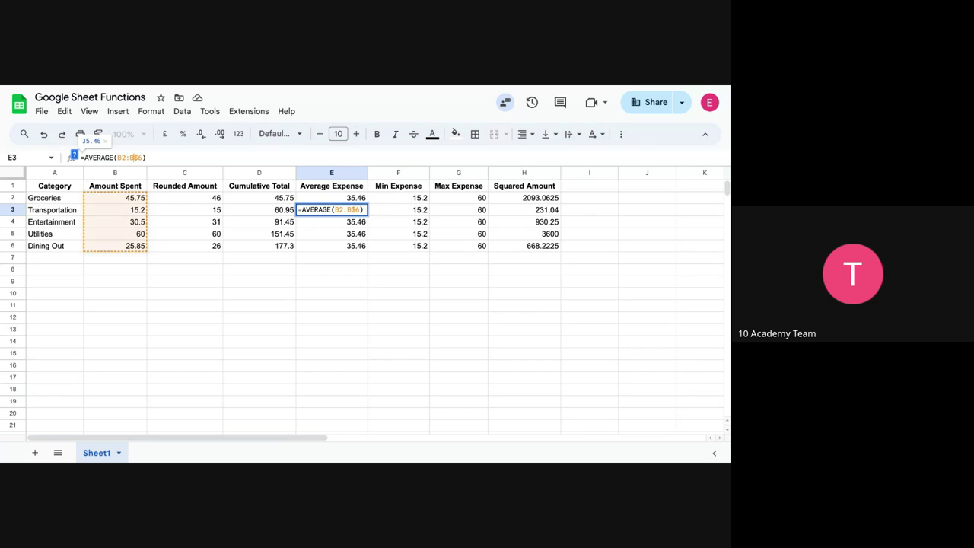
pyautogui.press('Right')
pyautogui.press('Delete')
pyautogui.press('Return')
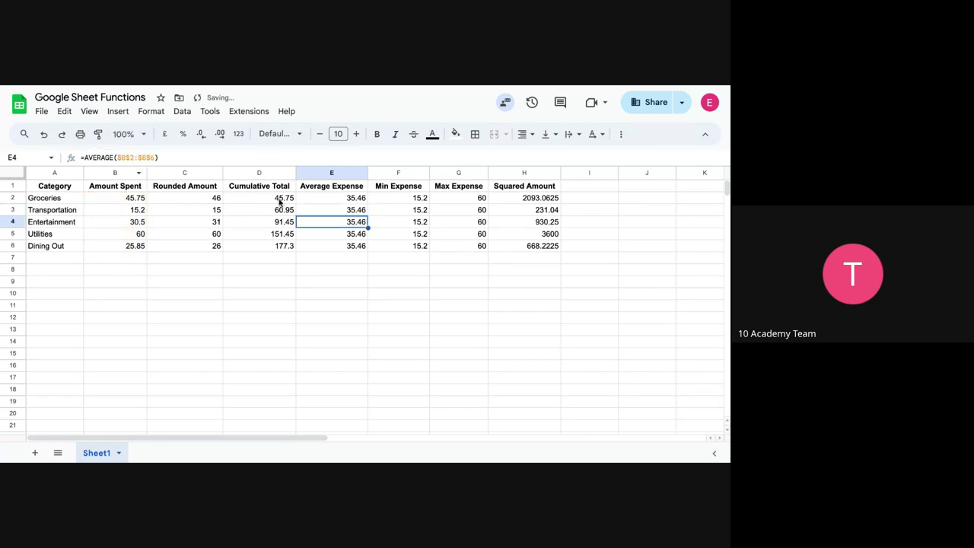
pyautogui.click(360, 213)
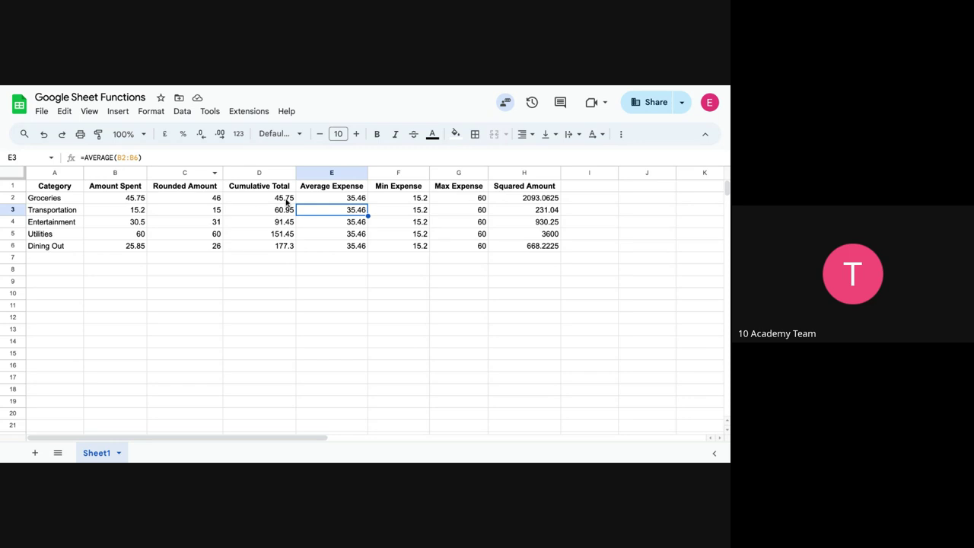
pyautogui.click(350, 199)
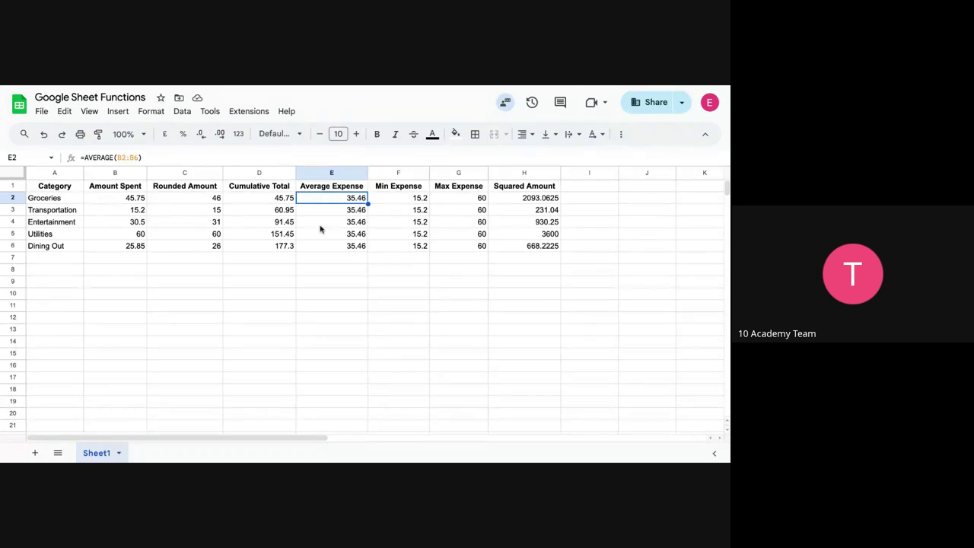
# Make the AVERAGE range in E4 relative so the Entertainment row's formula reads =AVERAGE(B2:B6).
pyautogui.click(349, 225)
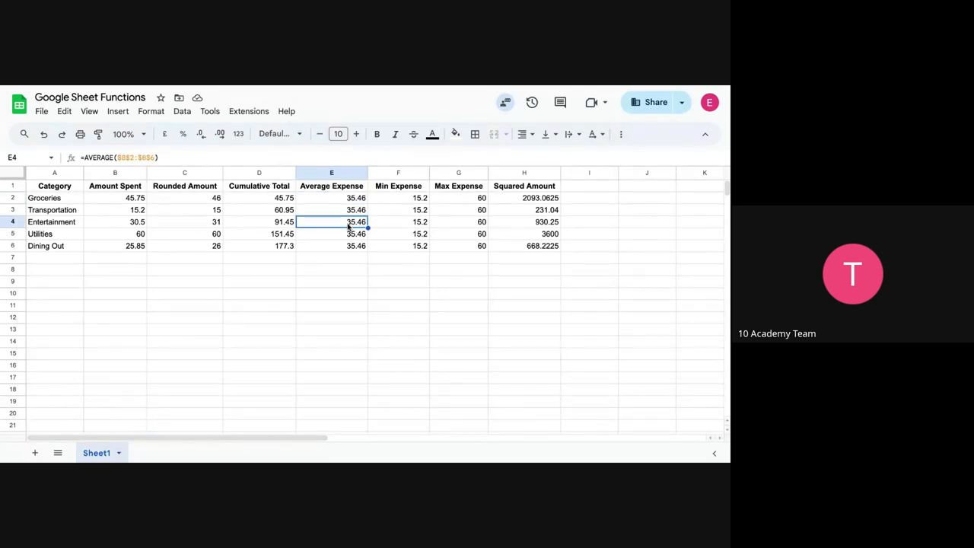
pyautogui.click(118, 157)
pyautogui.press('Delete')
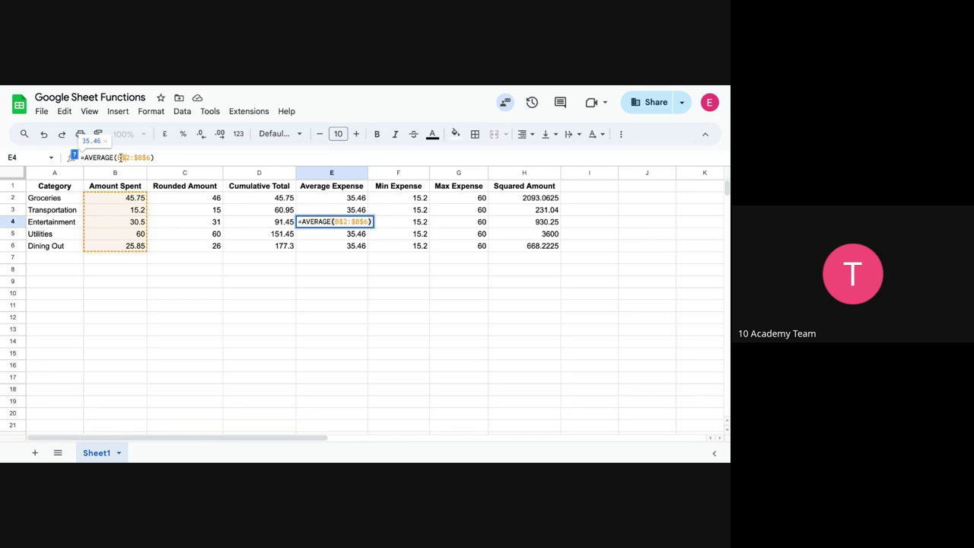
pyautogui.press('Delete')
pyautogui.press('Delete')
pyautogui.press('Delete')
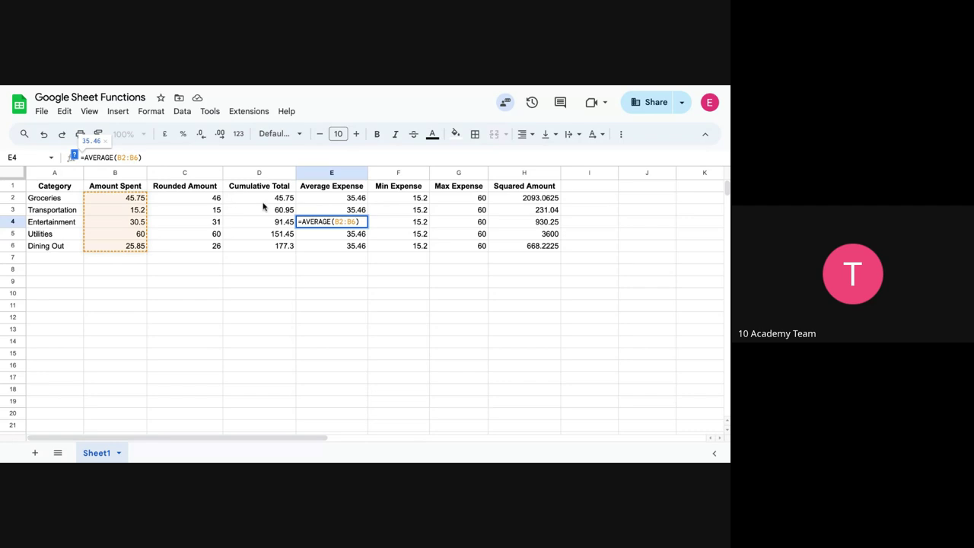
pyautogui.press('Return')
# Strip the dollar signs from the AVERAGE formula in E5, leaving the plain range B2:B6 for the Utilities row.
pyautogui.click(120, 157)
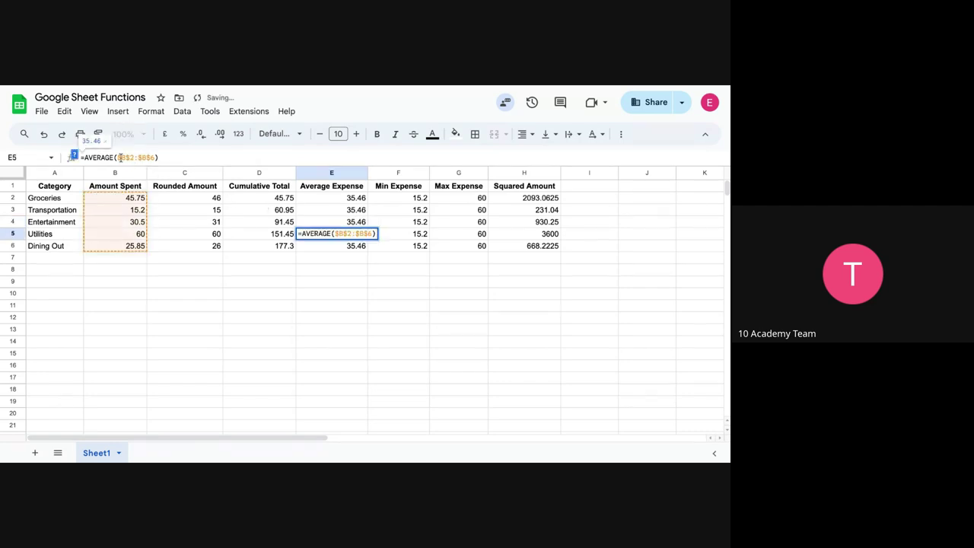
pyautogui.press('Delete')
pyautogui.press('Right')
pyautogui.press('Delete')
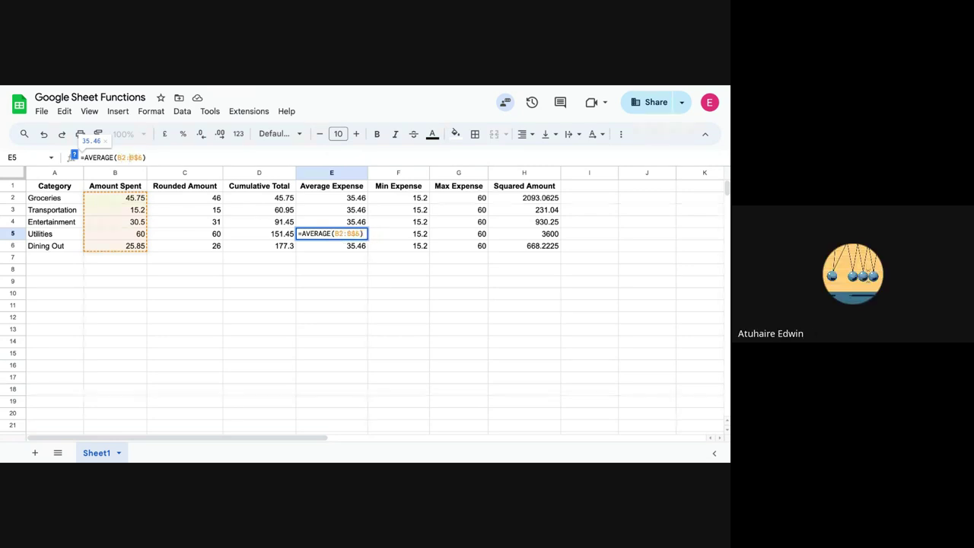
pyautogui.press('Delete')
pyautogui.press('Right')
pyautogui.press('Delete')
pyautogui.press('Return')
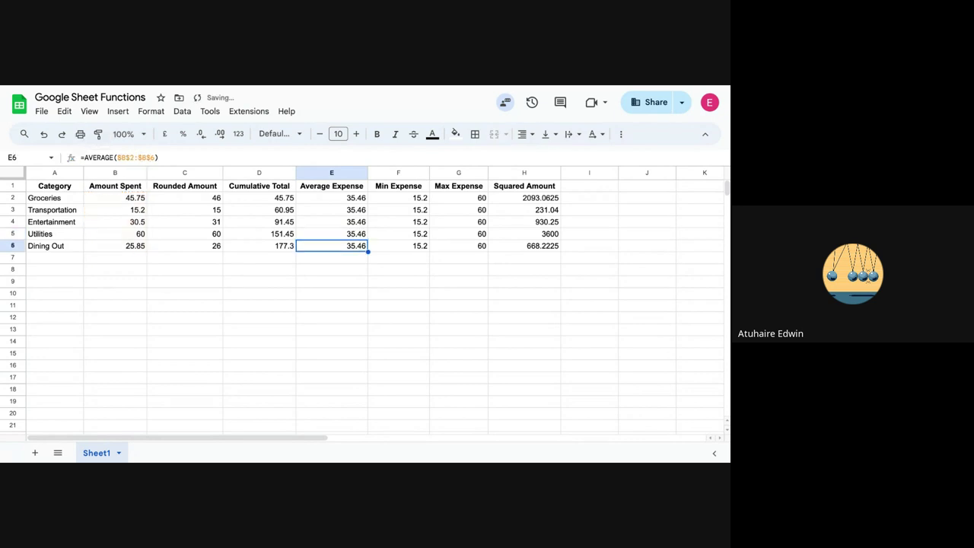
# Change the absolute range in the Dining Out row's AVERAGE formula in E6 to the relative range B2:B6.
pyautogui.click(120, 158)
pyautogui.press('Delete')
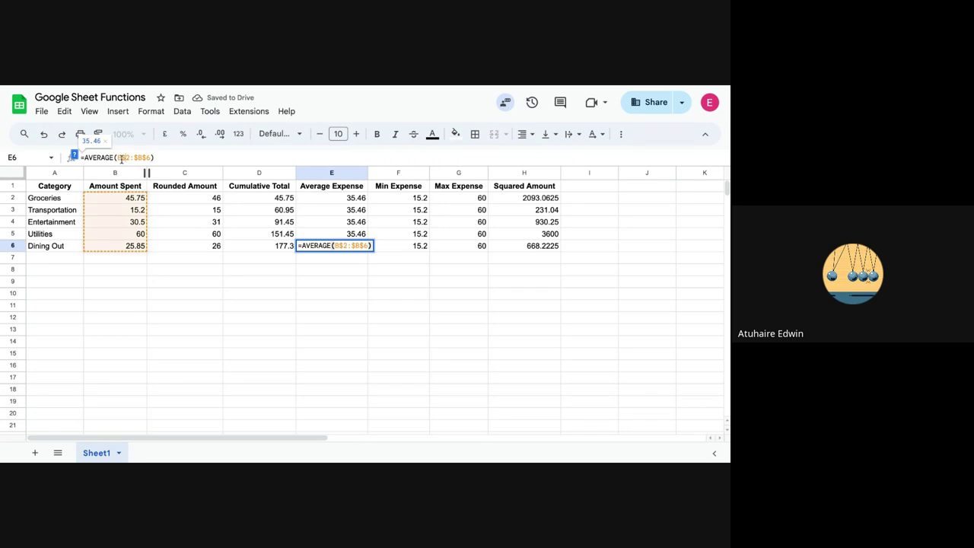
pyautogui.press('Right')
pyautogui.press('Delete')
pyautogui.press('Right')
pyautogui.press('Right')
pyautogui.press('Delete')
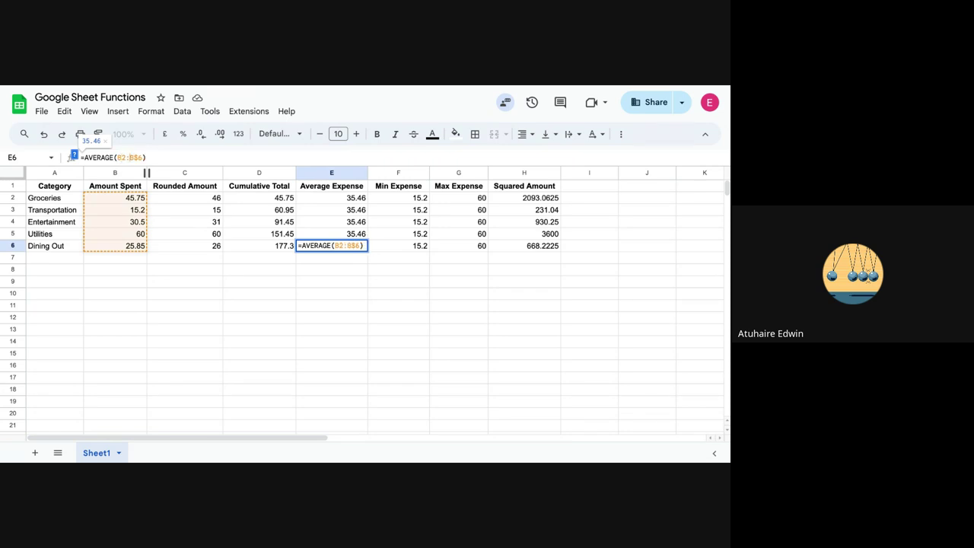
pyautogui.press('Right')
pyautogui.press('Delete')
pyautogui.click(344, 285)
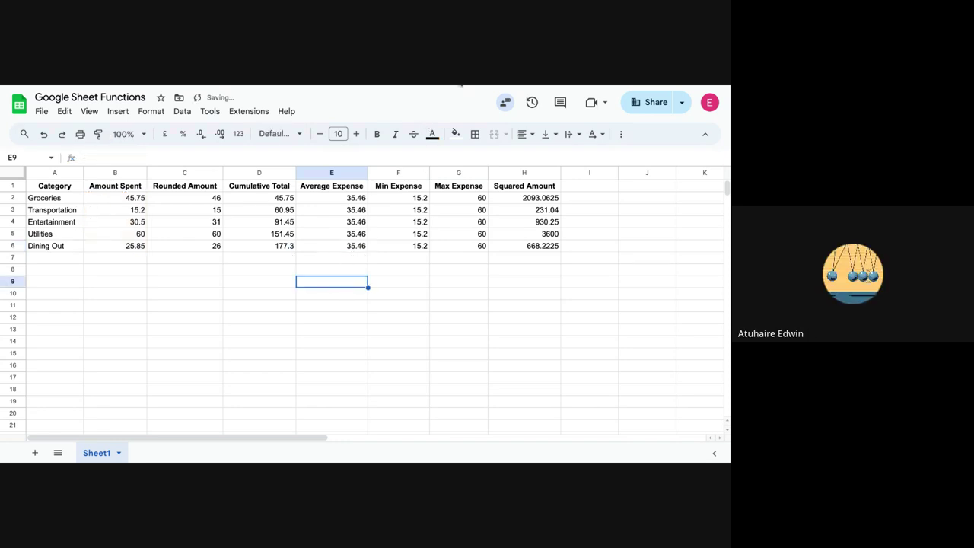
pyautogui.hotkey('alt', 'Tab')
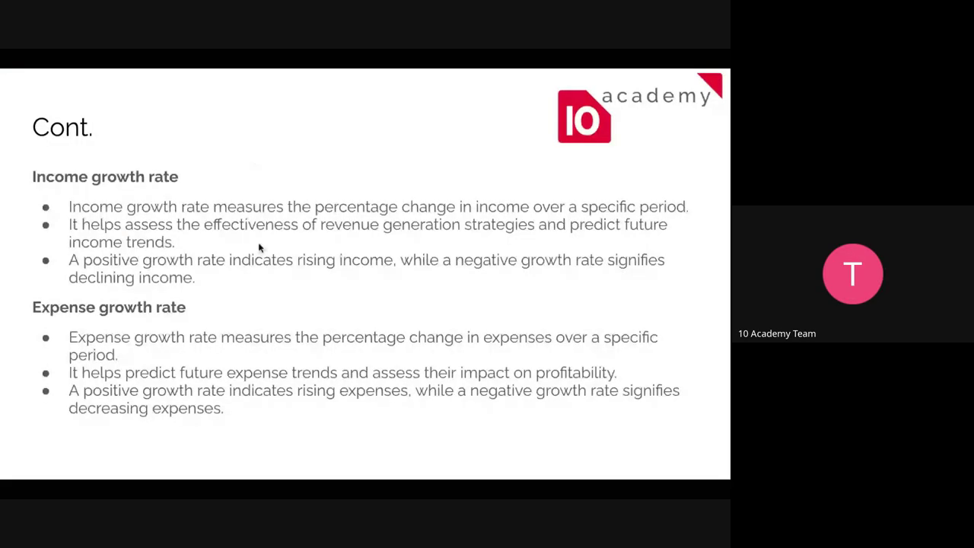
pyautogui.press('Right')
pyautogui.press('Right')
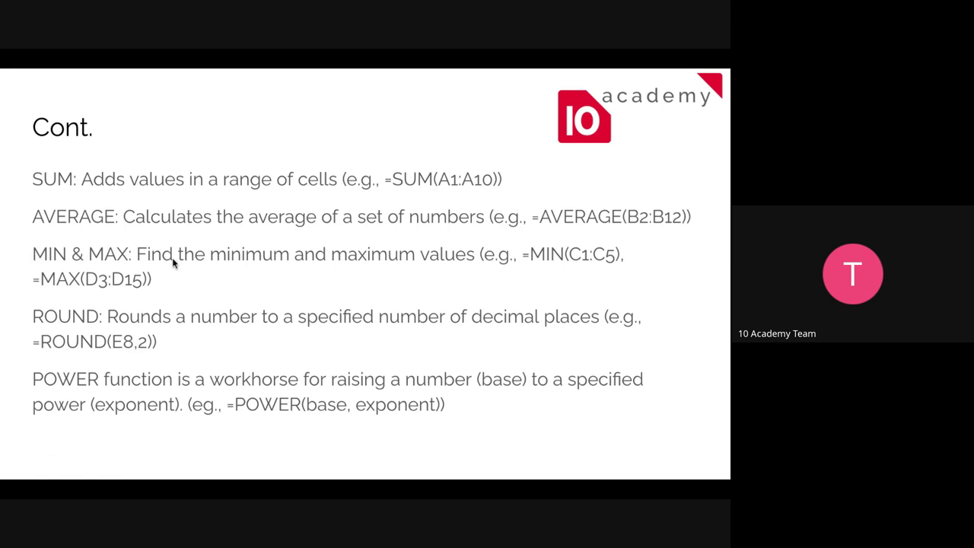
pyautogui.press('Right')
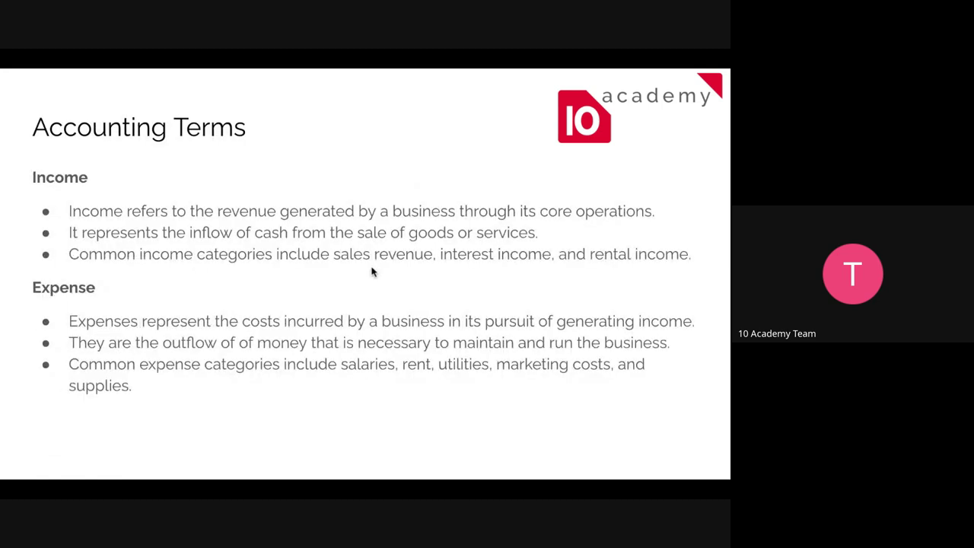
pyautogui.press('Left')
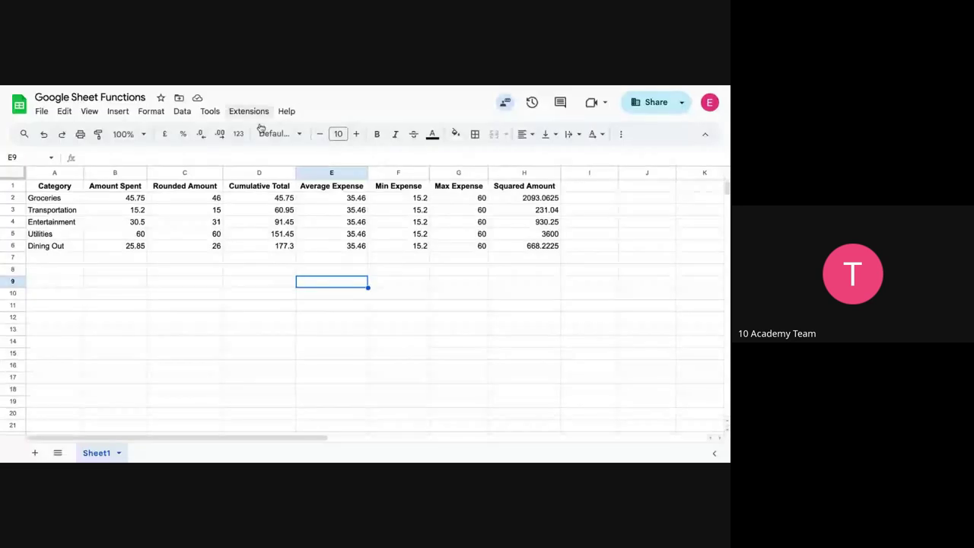
# Check the POWER formula in H2, and clear all Squared Amount formulas from H2:H6.
pyautogui.click(522, 199)
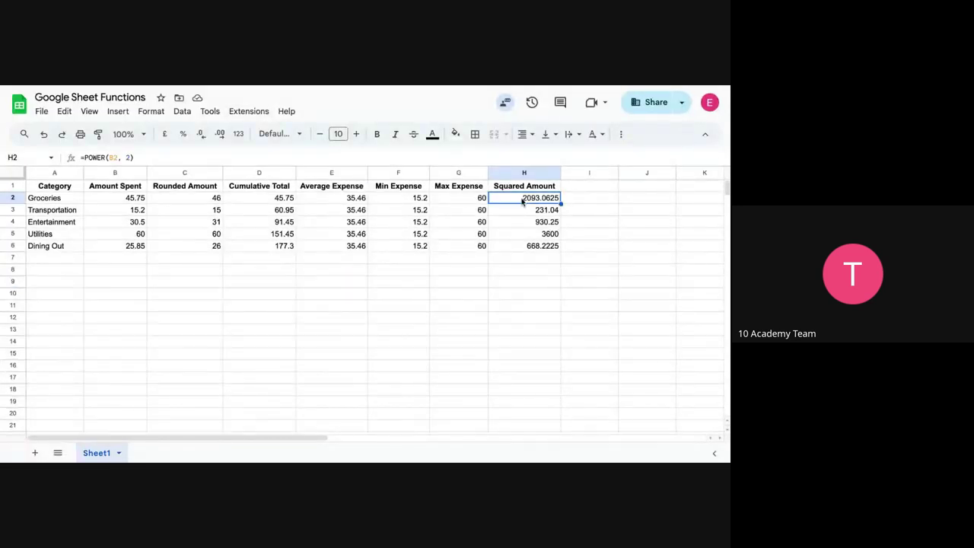
pyautogui.doubleClick(523, 199)
pyautogui.press('Tab')
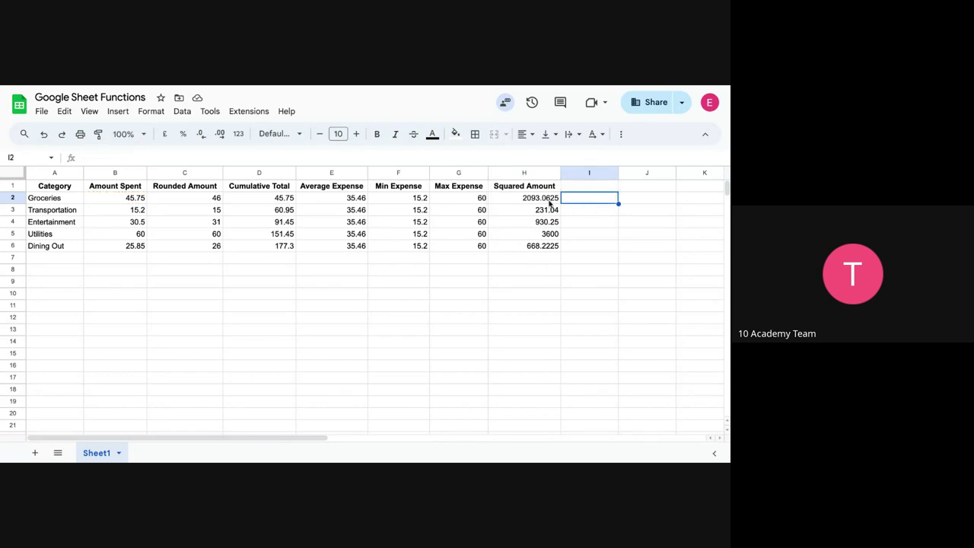
pyautogui.click(543, 200)
pyautogui.moveTo(543, 201); pyautogui.dragTo(545, 251)
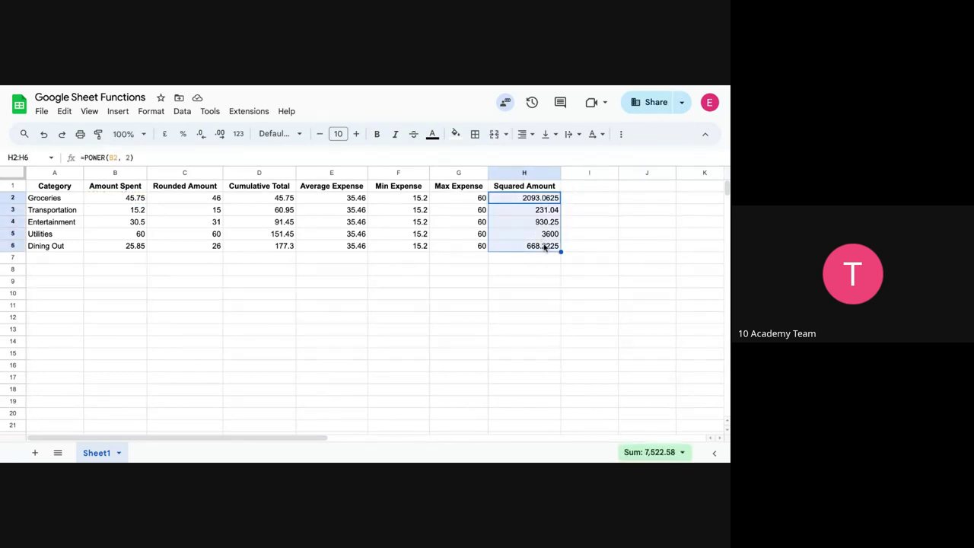
pyautogui.press('Delete')
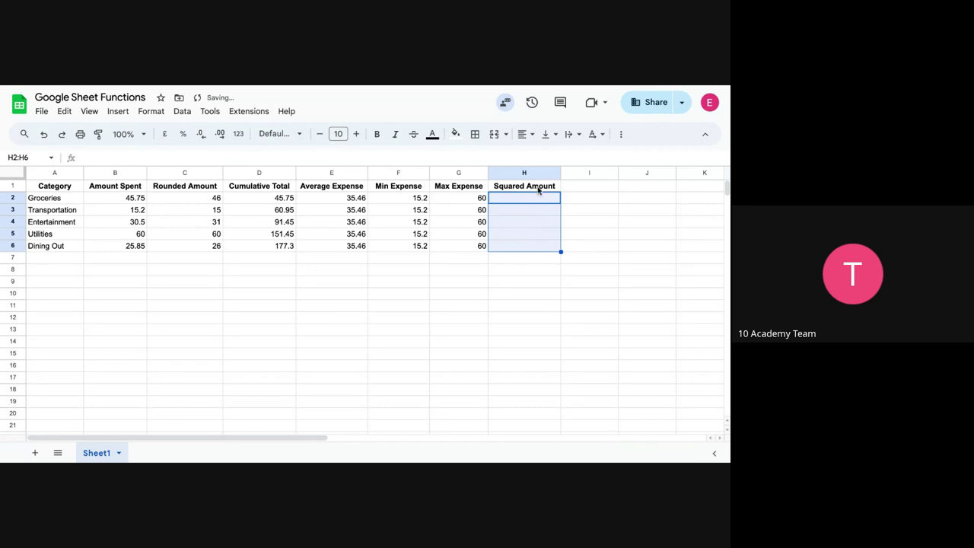
# Enter the formula =POWER(B2,2) in H2 to square the Groceries amount.
pyautogui.click(528, 200)
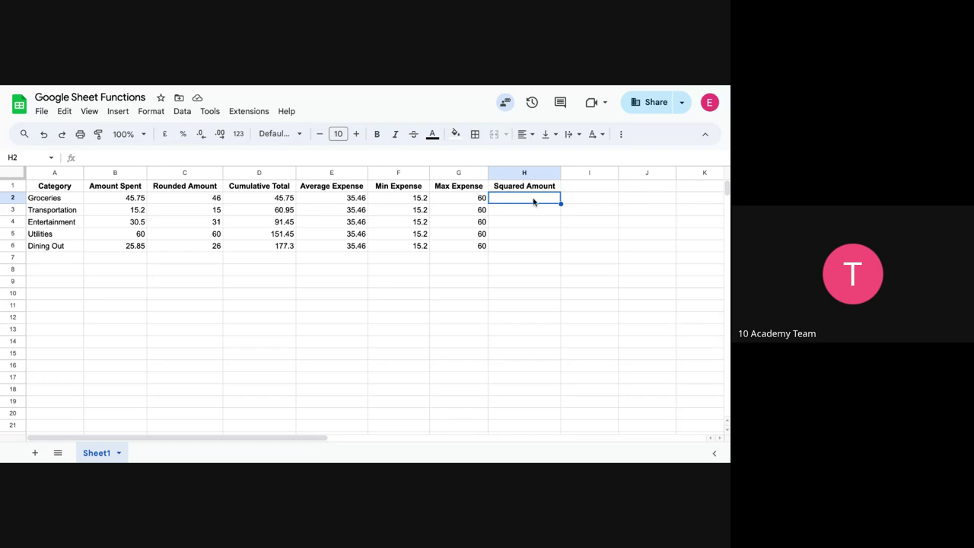
pyautogui.write('=')
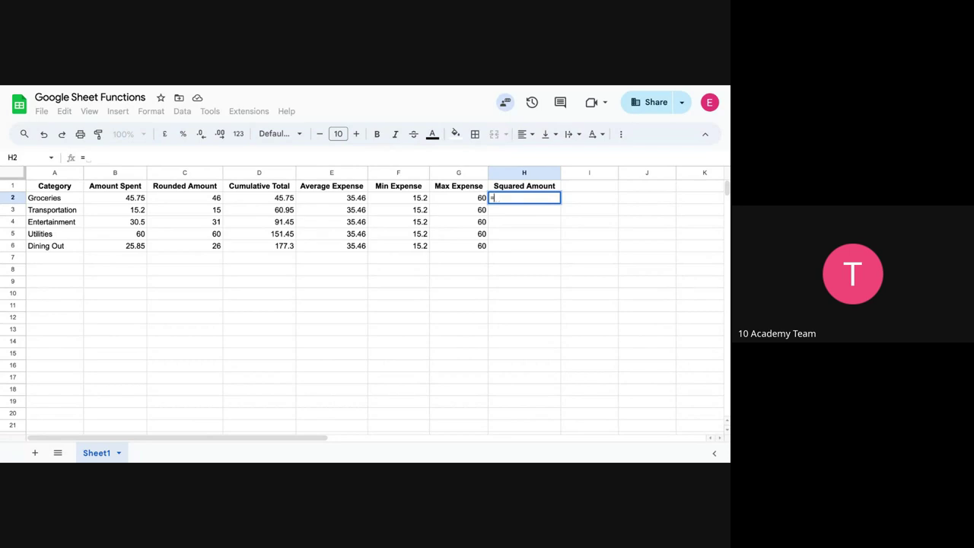
pyautogui.write('POWER')
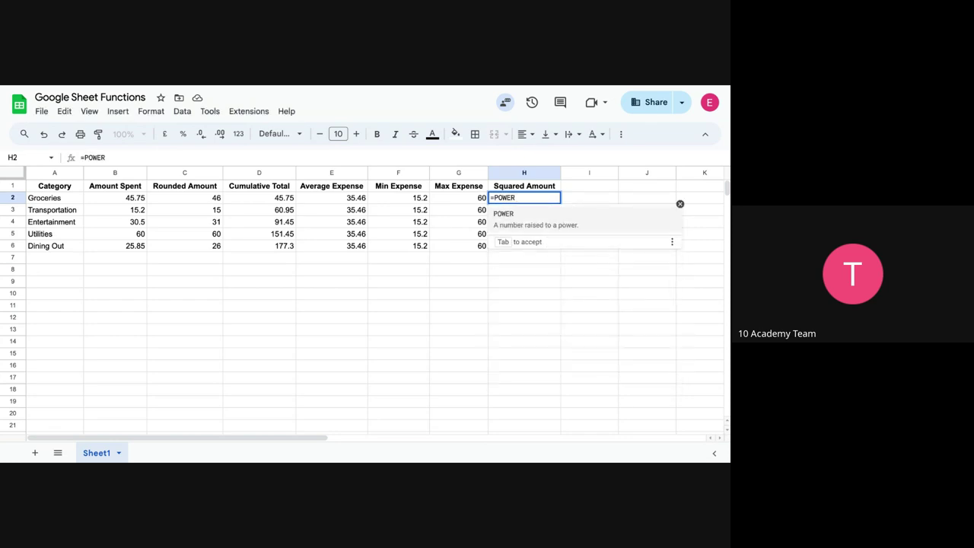
pyautogui.write('(')
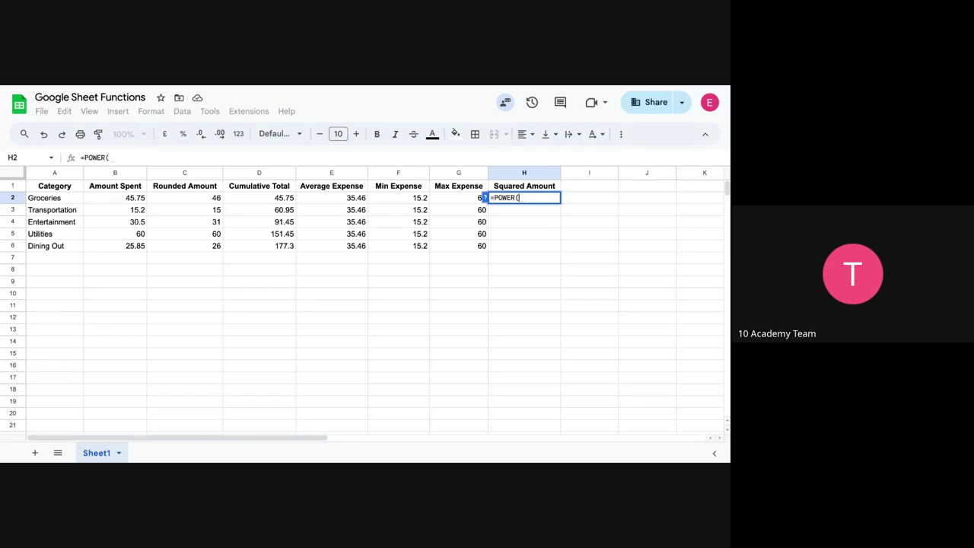
pyautogui.click(133, 200)
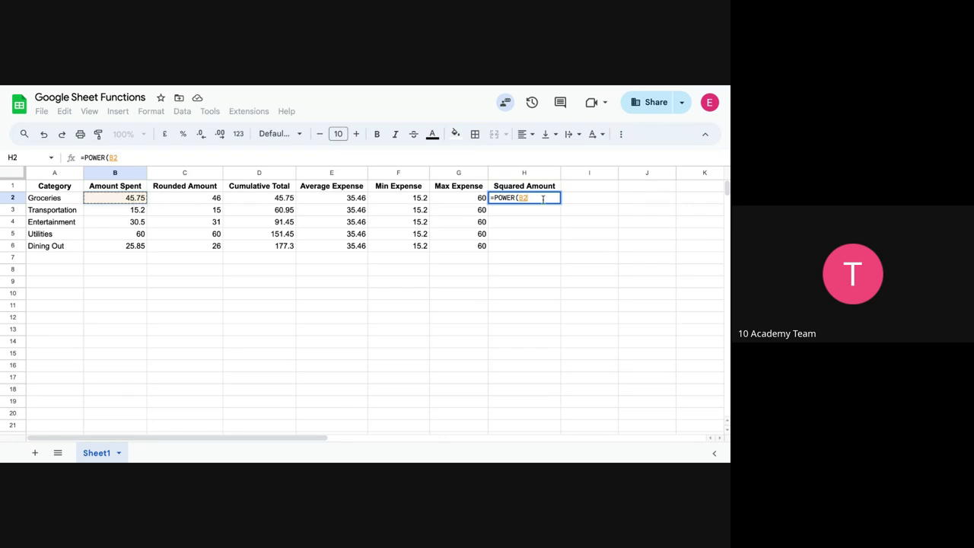
pyautogui.write(',')
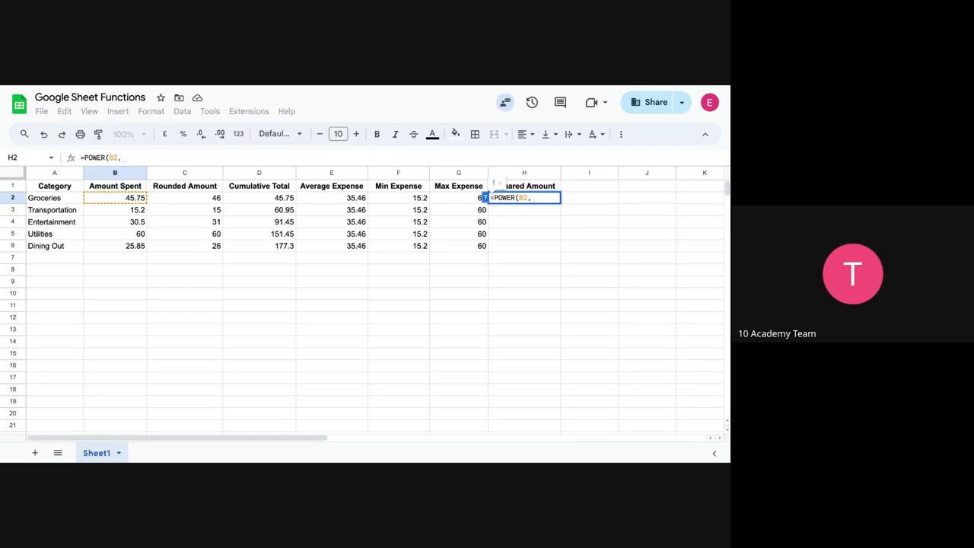
pyautogui.write('2')
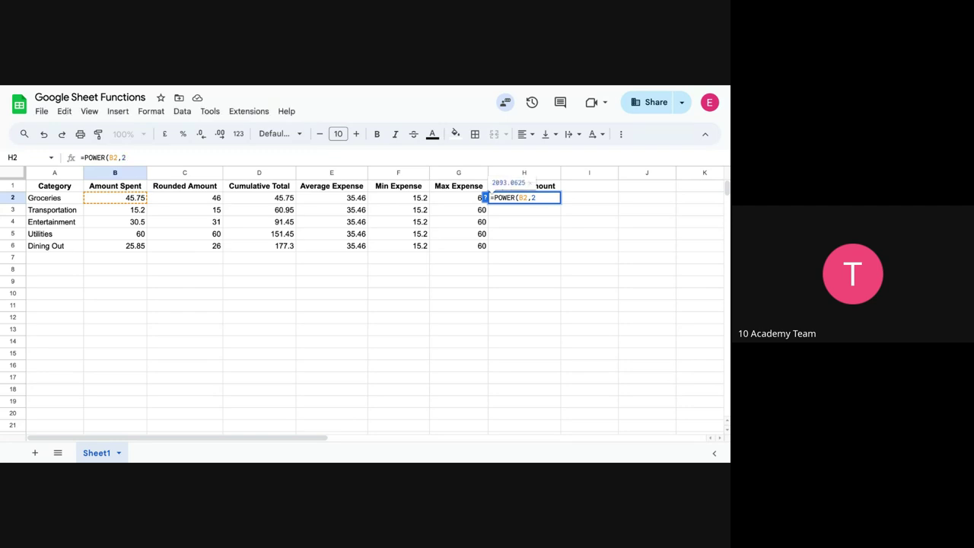
pyautogui.write(')')
pyautogui.press('Return')
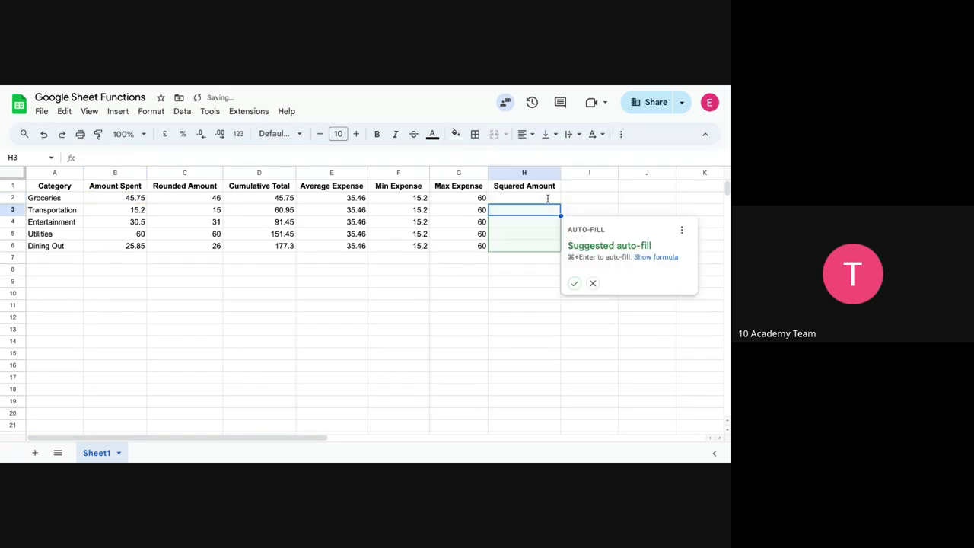
# Fill the POWER formula from H2 down through H6, and check the copied formula in H3.
pyautogui.click(540, 201)
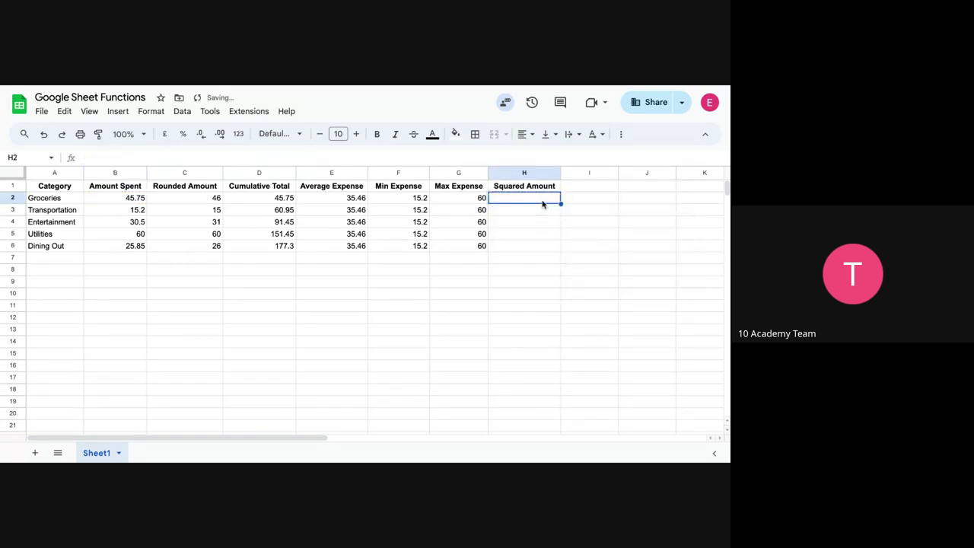
pyautogui.click(563, 189)
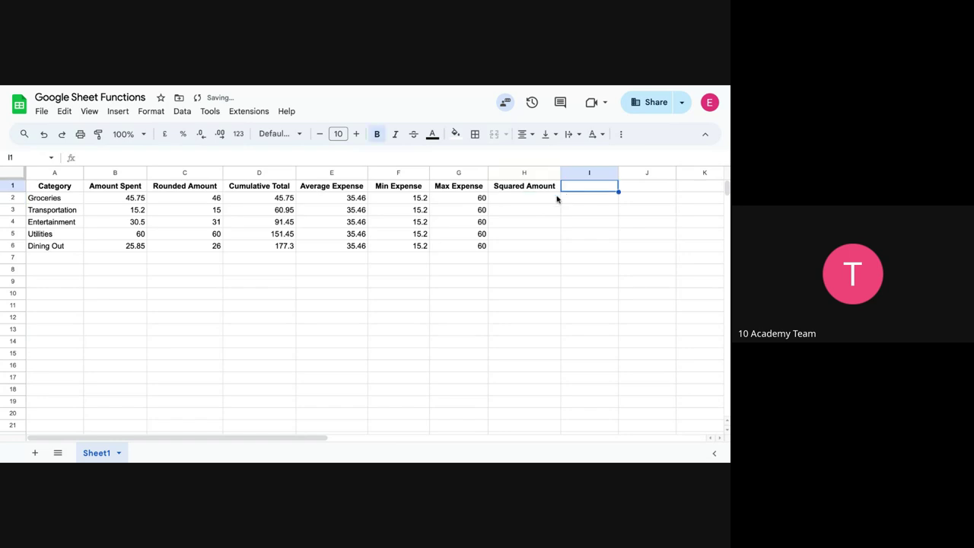
pyautogui.click(557, 200)
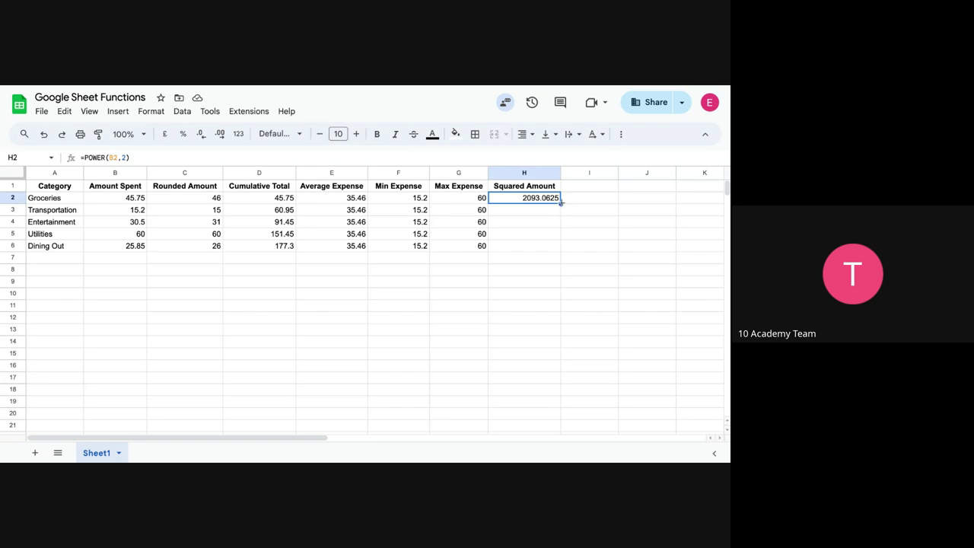
pyautogui.moveTo(560, 204); pyautogui.dragTo(560, 245)
pyautogui.click(537, 212)
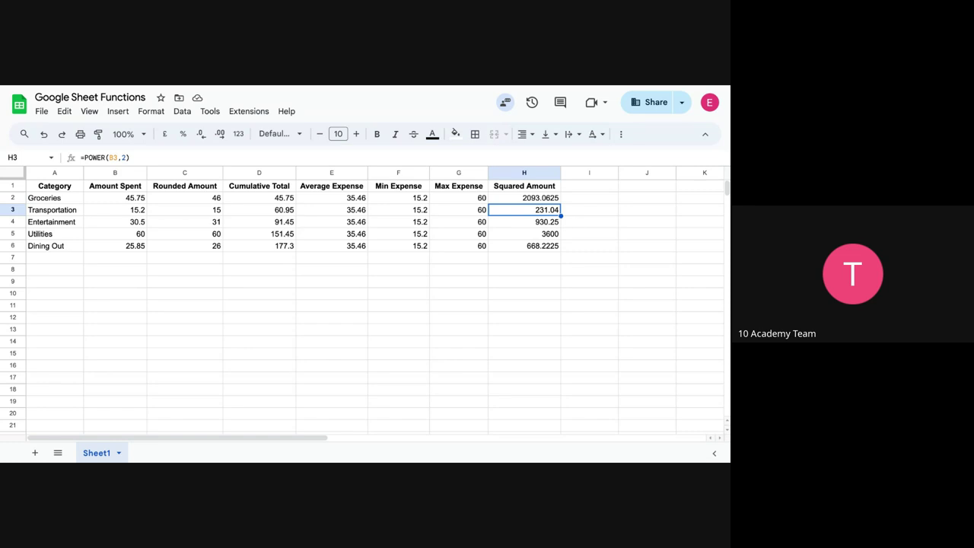
# Compare the copied POWER formulas in H3:H6 with the matching Amount Spent values in column B.
pyautogui.click(134, 214)
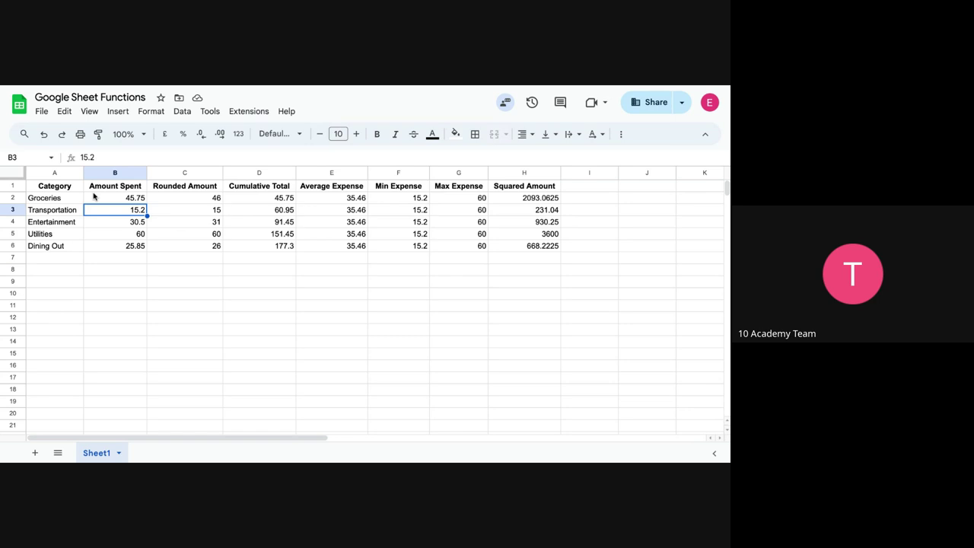
pyautogui.click(549, 210)
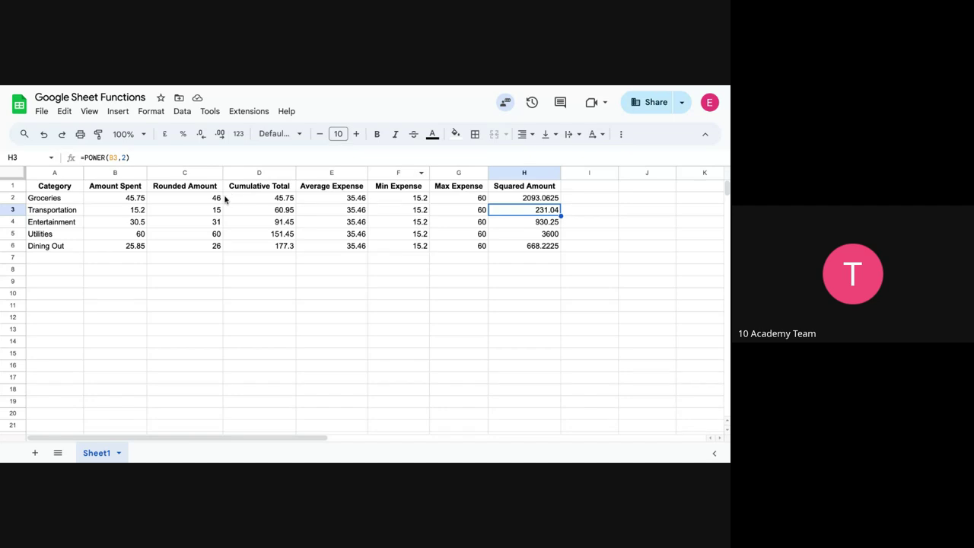
pyautogui.click(122, 210)
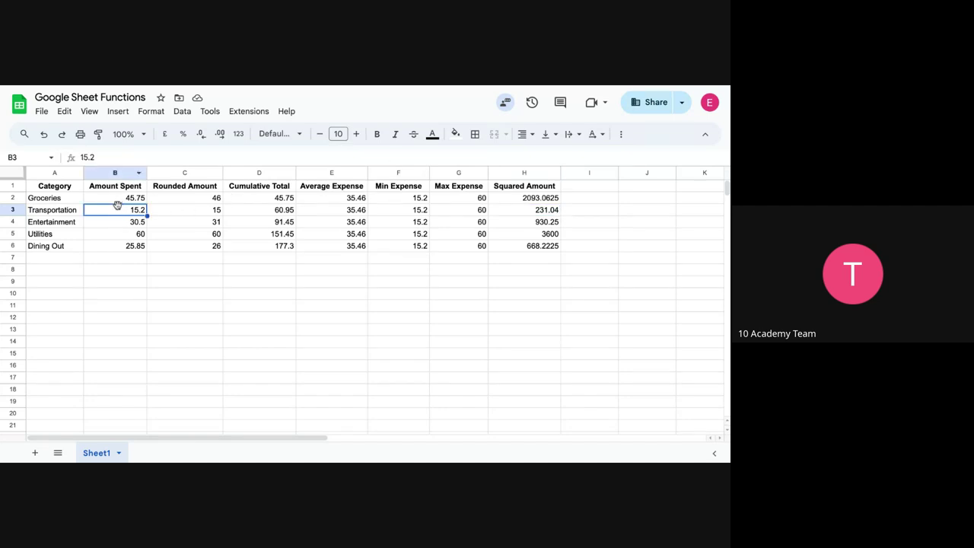
pyautogui.click(538, 222)
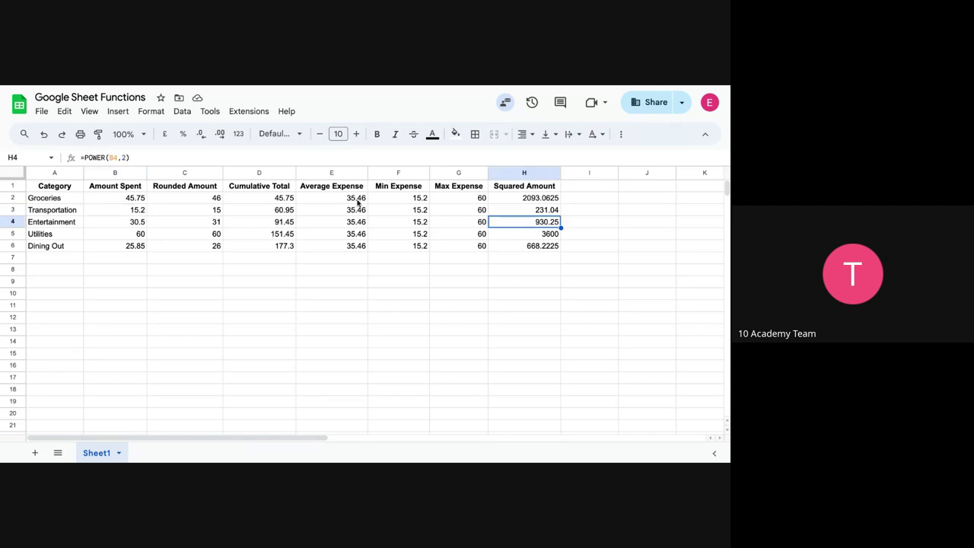
pyautogui.click(122, 222)
pyautogui.click(545, 237)
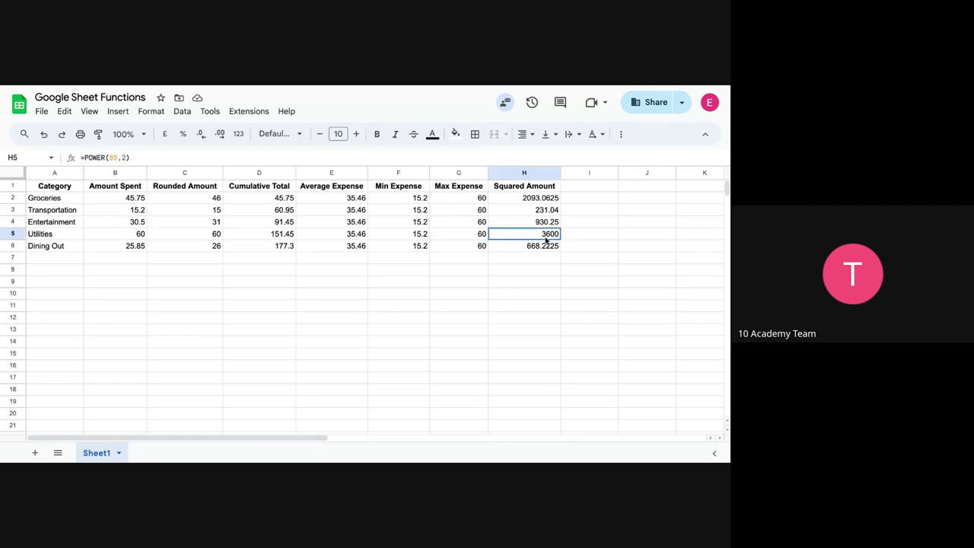
pyautogui.click(127, 236)
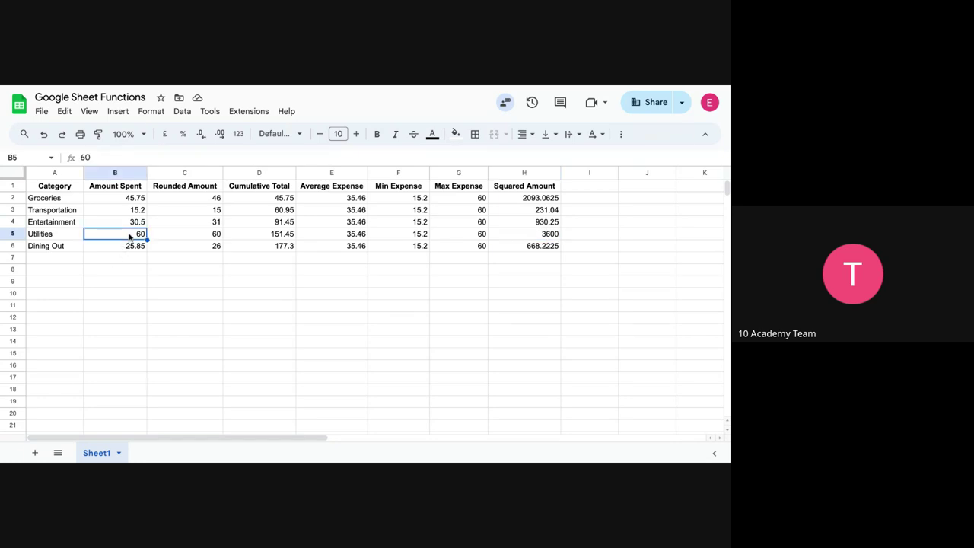
pyautogui.click(552, 247)
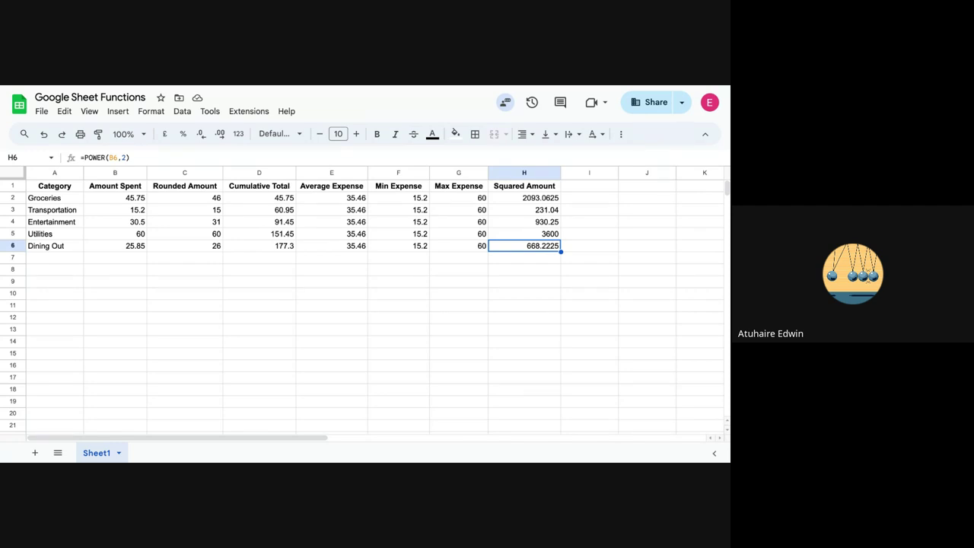
# Check the SUM formula in D2, and clear all Cumulative Total formulas from D2:D6.
pyautogui.click(280, 197)
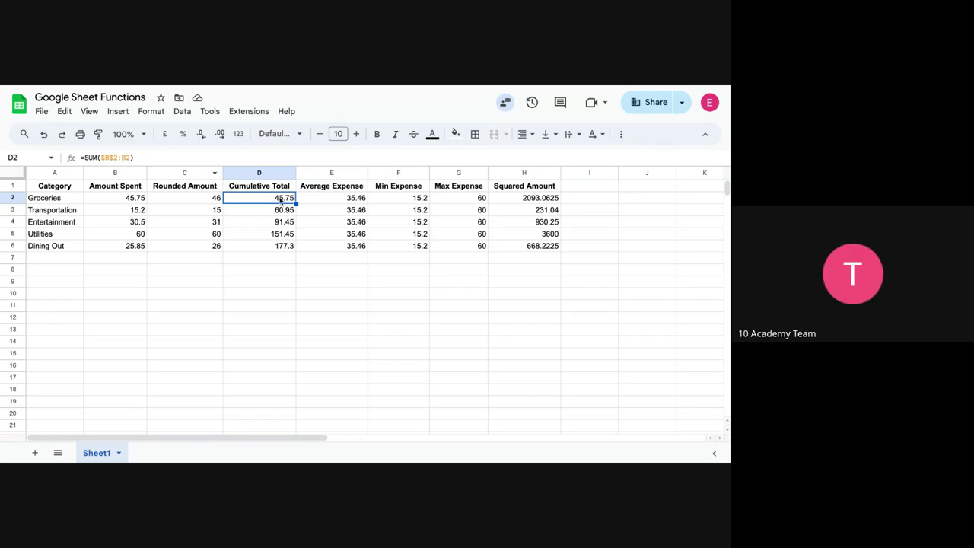
pyautogui.moveTo(280, 198); pyautogui.dragTo(280, 217)
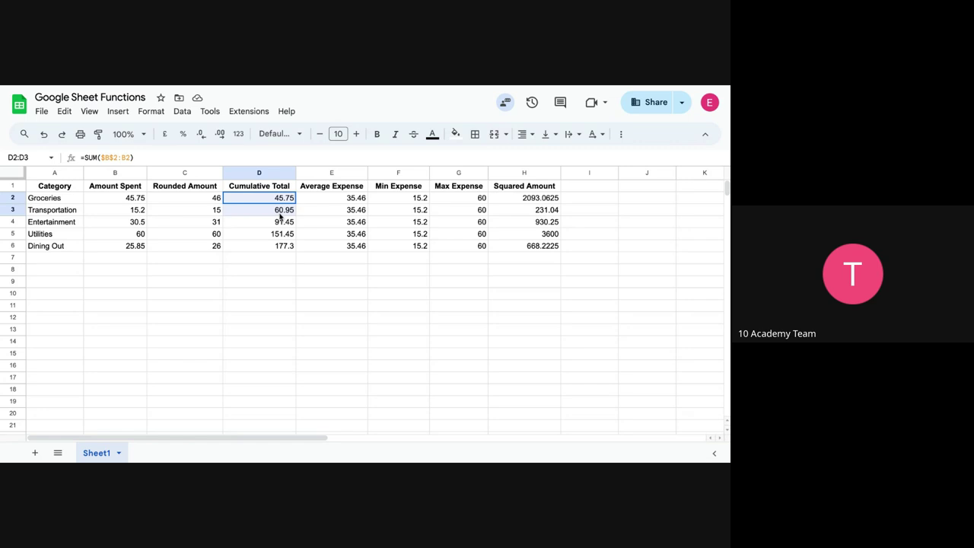
pyautogui.moveTo(280, 217); pyautogui.dragTo(280, 245)
pyautogui.press('Delete')
# Enter the formula =SUM(B2) in D2 for the Groceries cumulative total.
pyautogui.write('=')
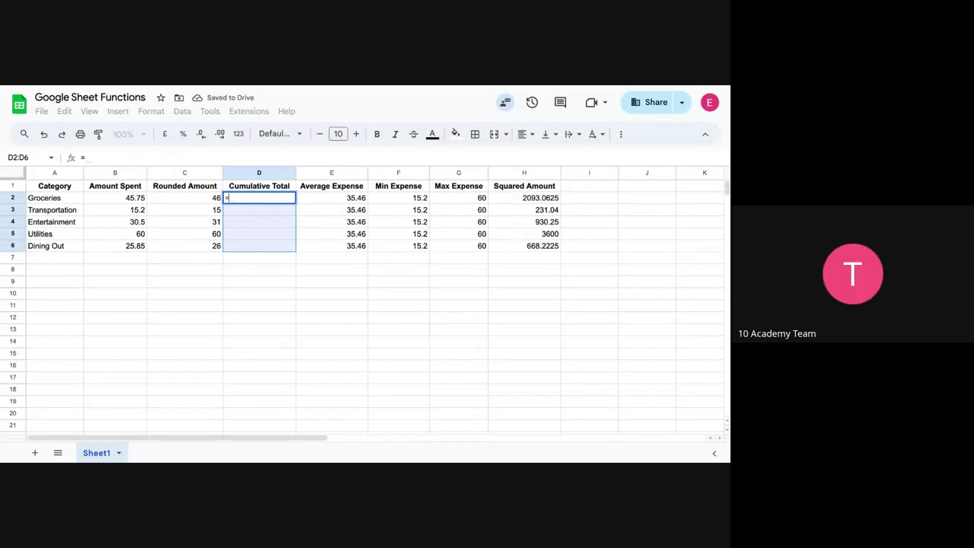
pyautogui.write('S')
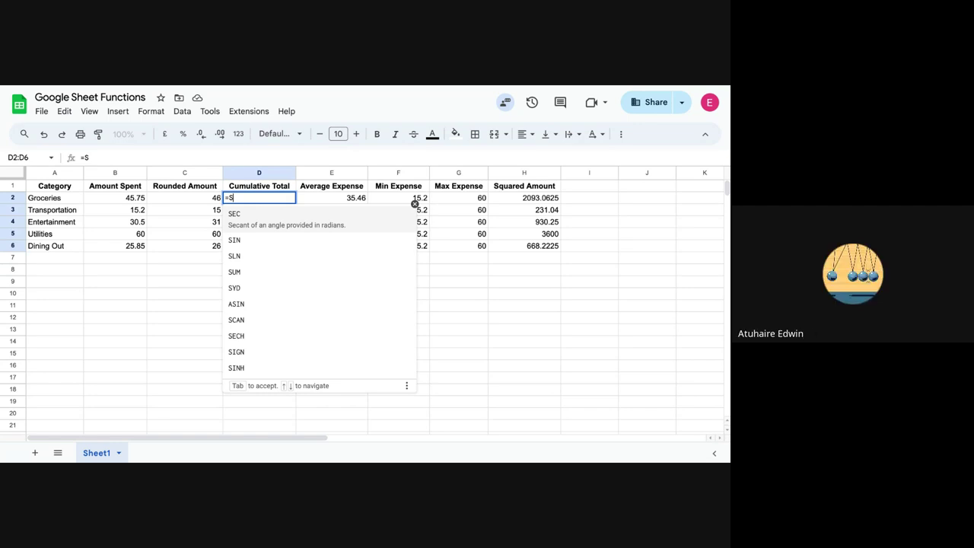
pyautogui.write('UM(')
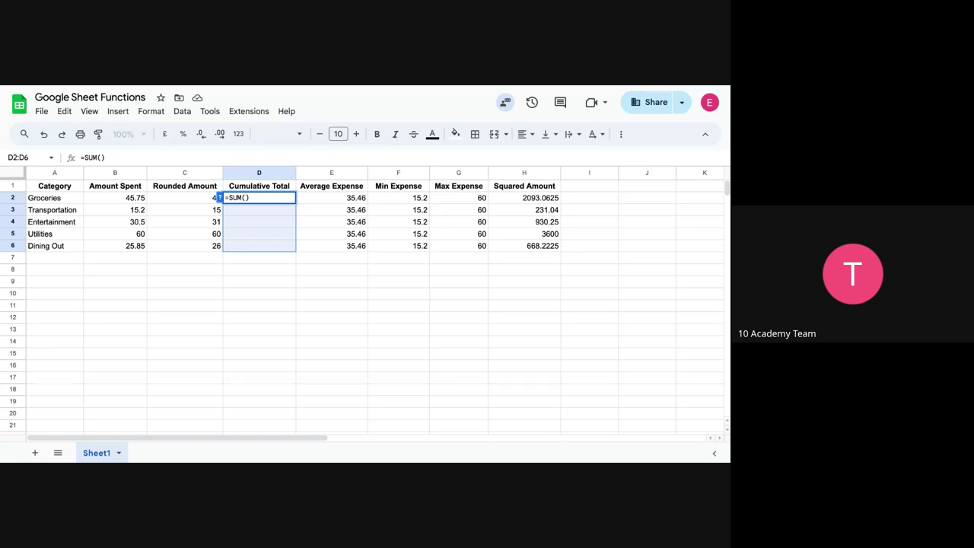
pyautogui.click(134, 202)
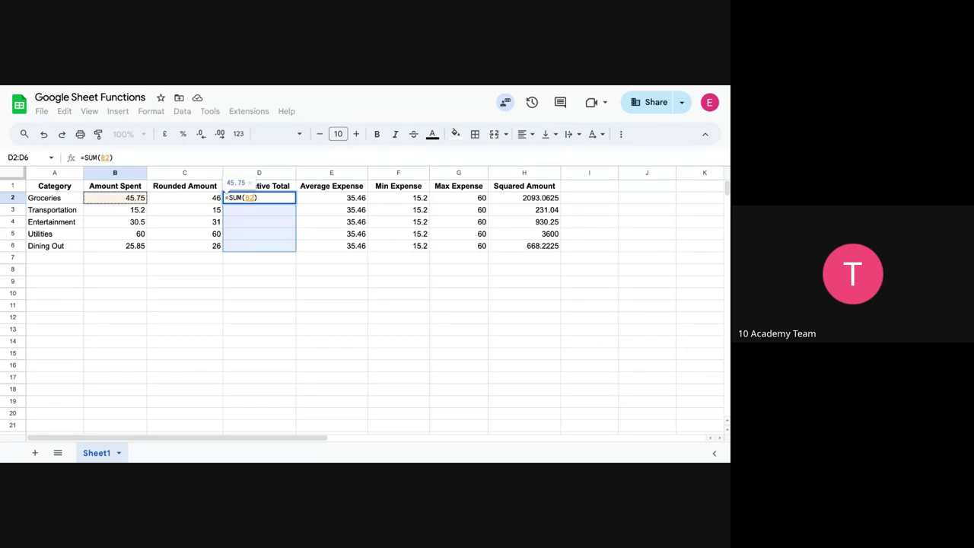
pyautogui.press('Return')
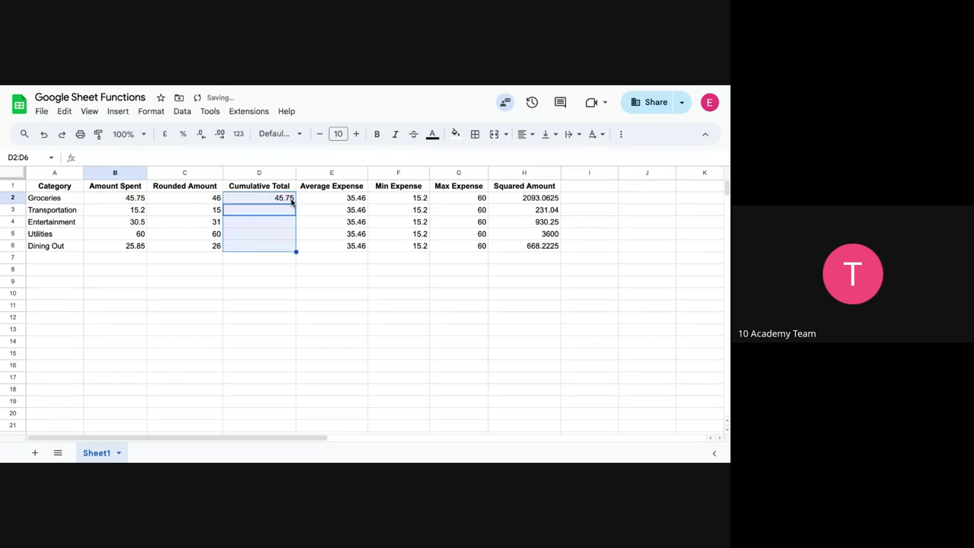
# Fill the SUM formula from D2 down through D6, and check the formulas in D3 and D2.
pyautogui.click(275, 199)
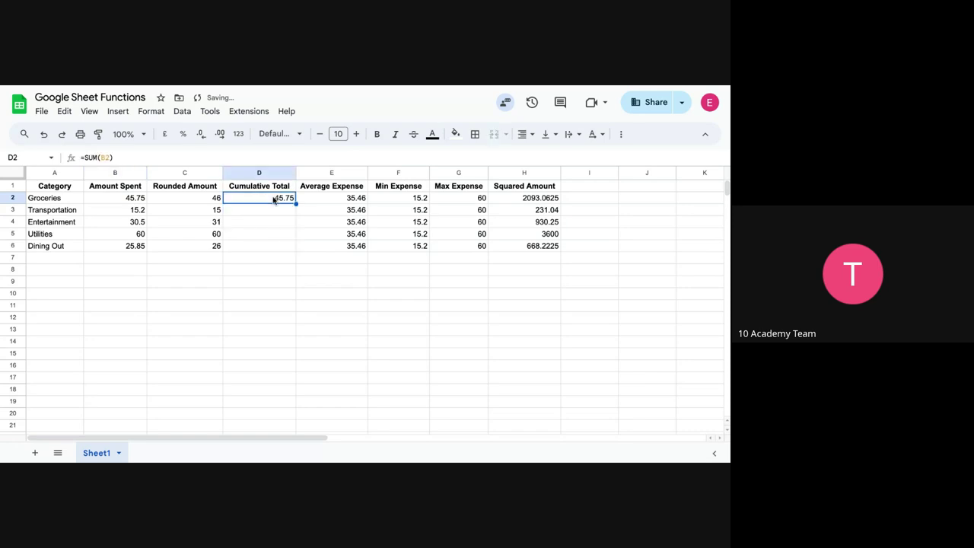
pyautogui.moveTo(296, 200); pyautogui.dragTo(295, 247)
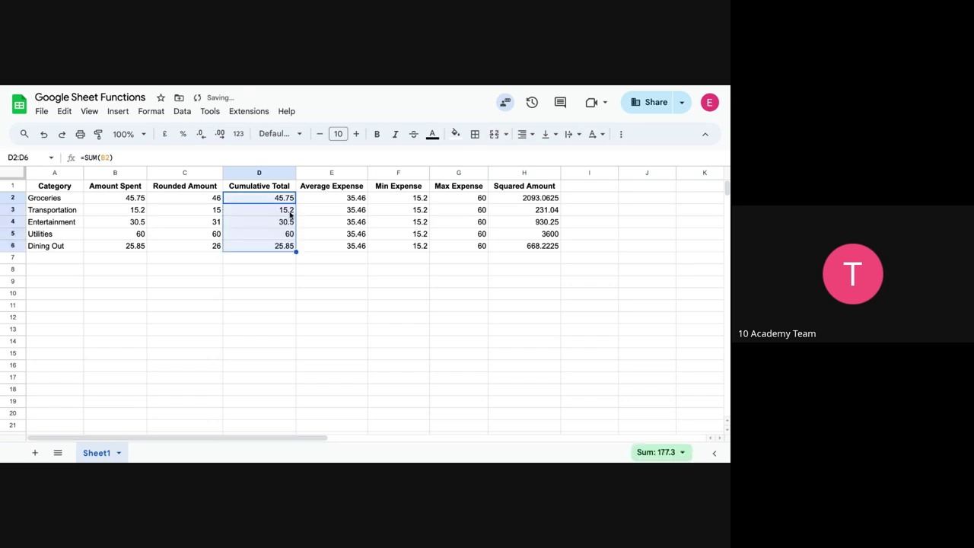
pyautogui.click(290, 215)
pyautogui.click(284, 199)
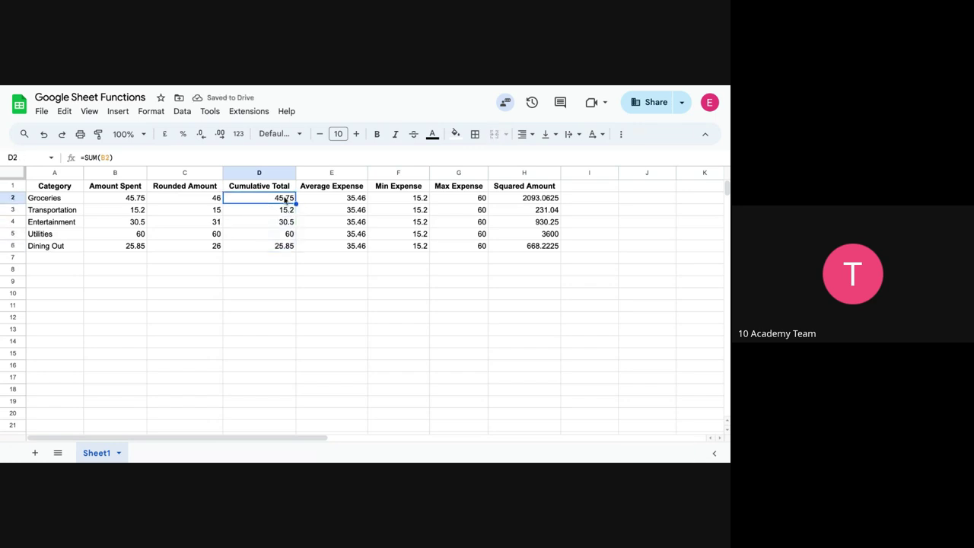
# Try to change the Groceries SUM formula in D2 to use the range B2:B2.
pyautogui.doubleClick(285, 199)
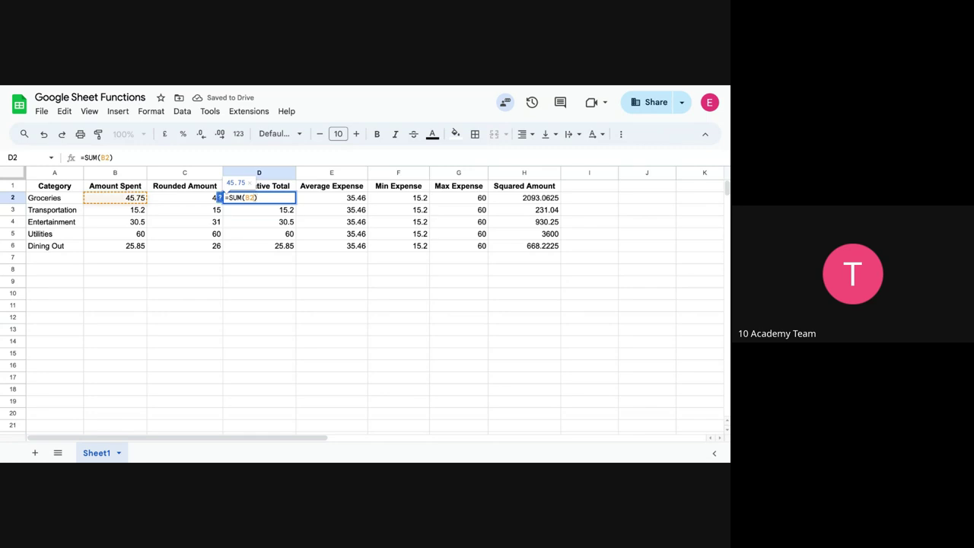
pyautogui.write(':')
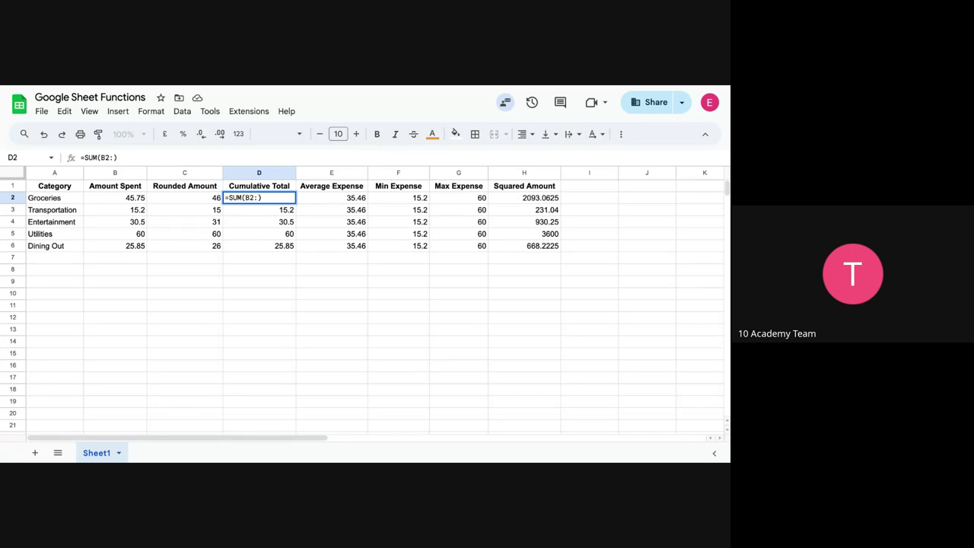
pyautogui.write('B2')
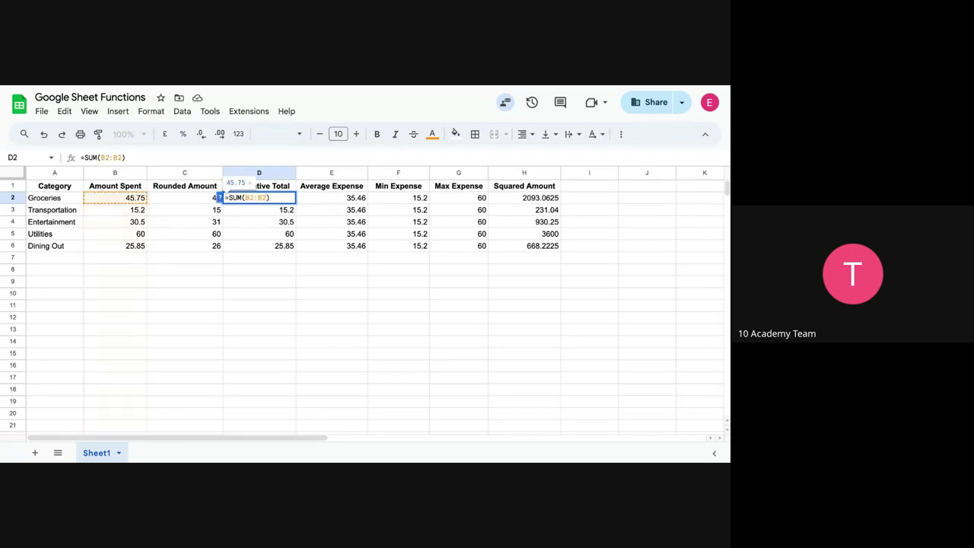
pyautogui.press('Return')
pyautogui.click(293, 198)
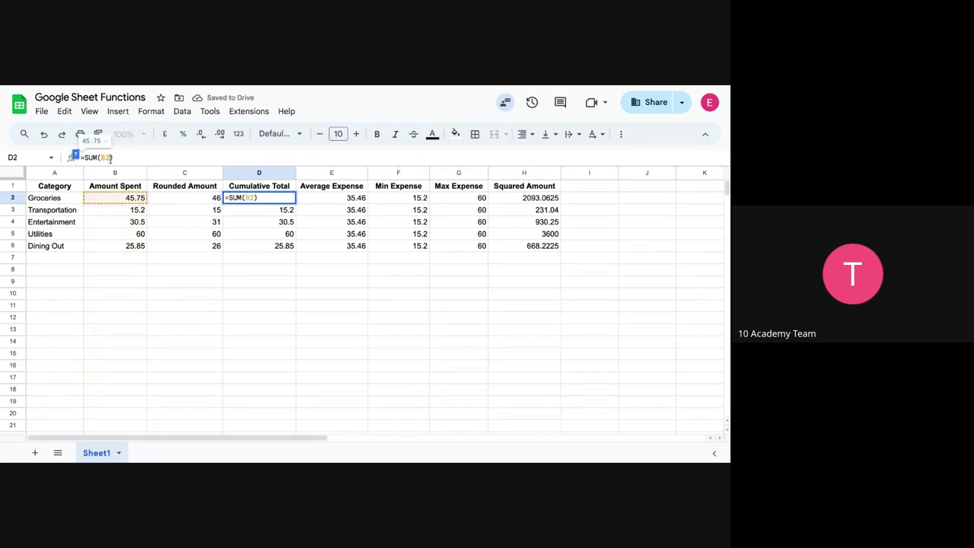
pyautogui.write(':')
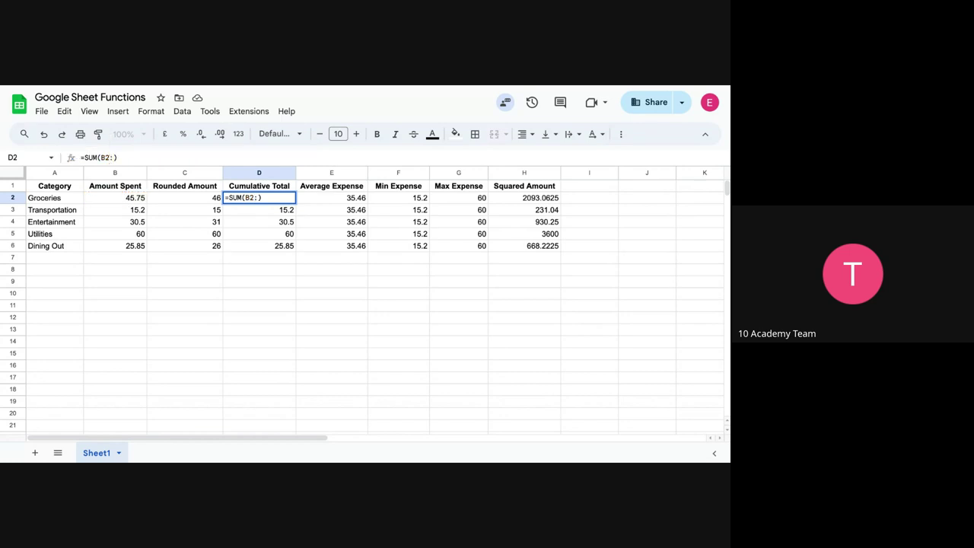
pyautogui.write('B2')
pyautogui.press('Return')
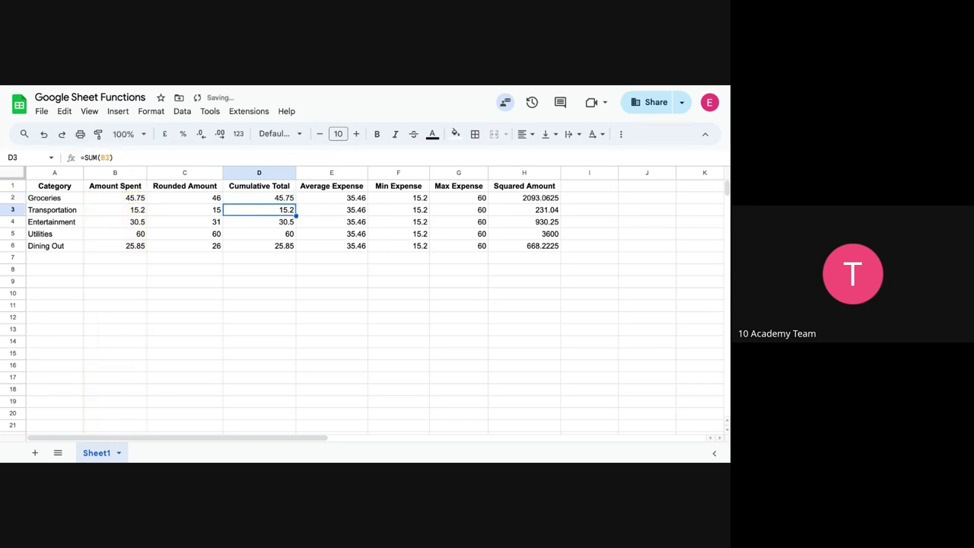
# Change the Transportation row's cumulative formula in D3 to =SUM(B2:B3).
pyautogui.doubleClick(287, 210)
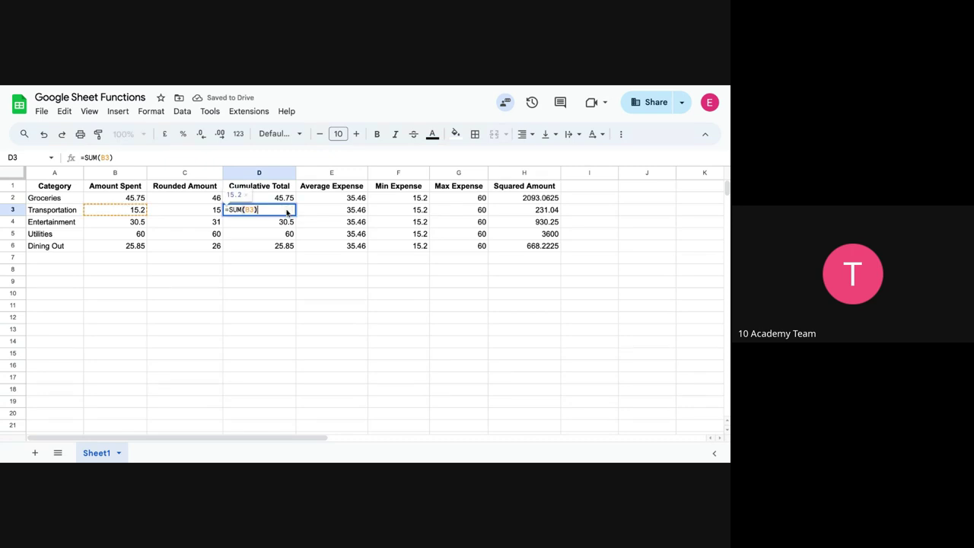
pyautogui.click(254, 210)
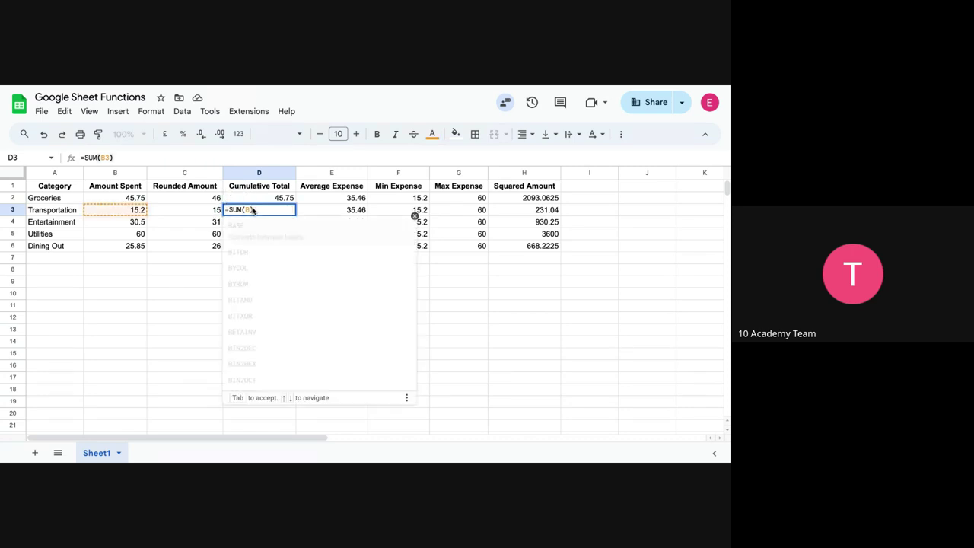
pyautogui.click(141, 202)
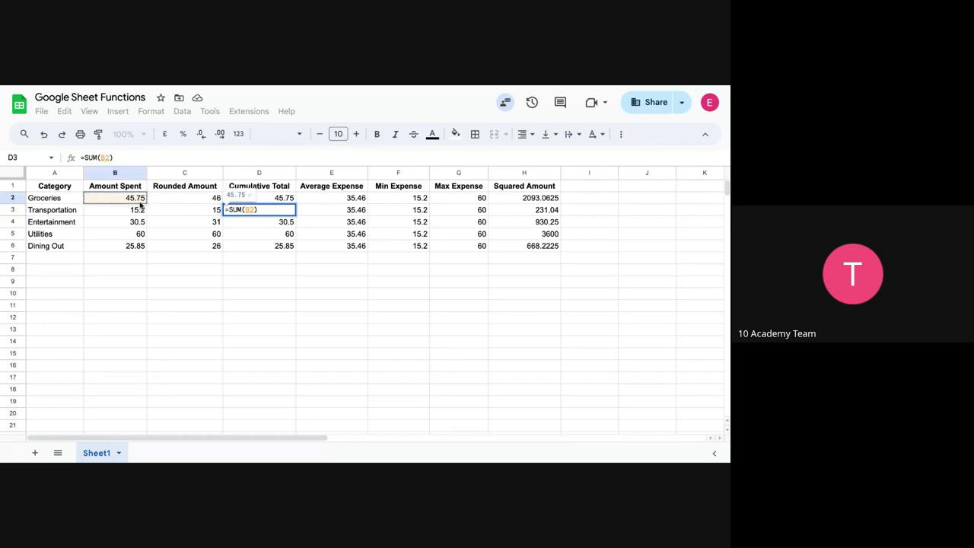
pyautogui.click(139, 211)
pyautogui.click(140, 199)
pyautogui.write(':')
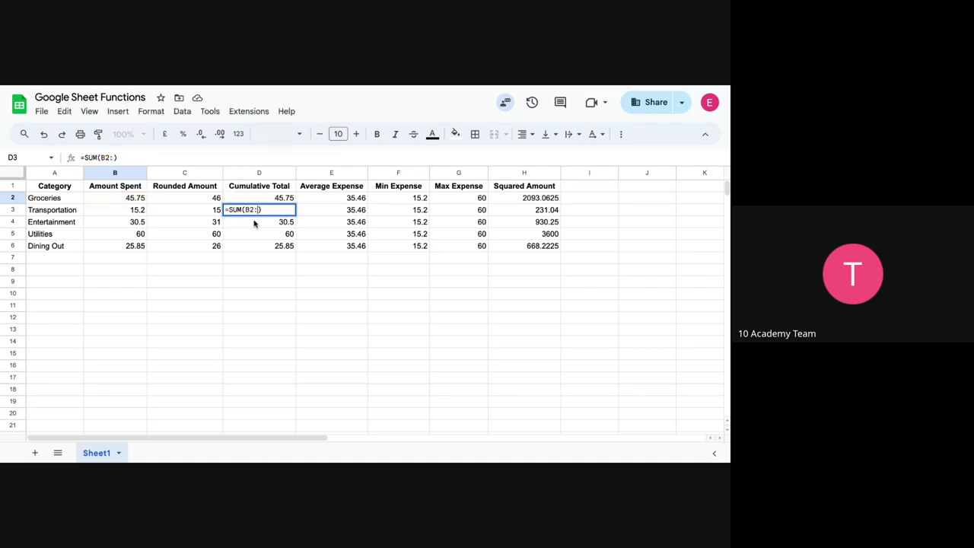
pyautogui.write('B3')
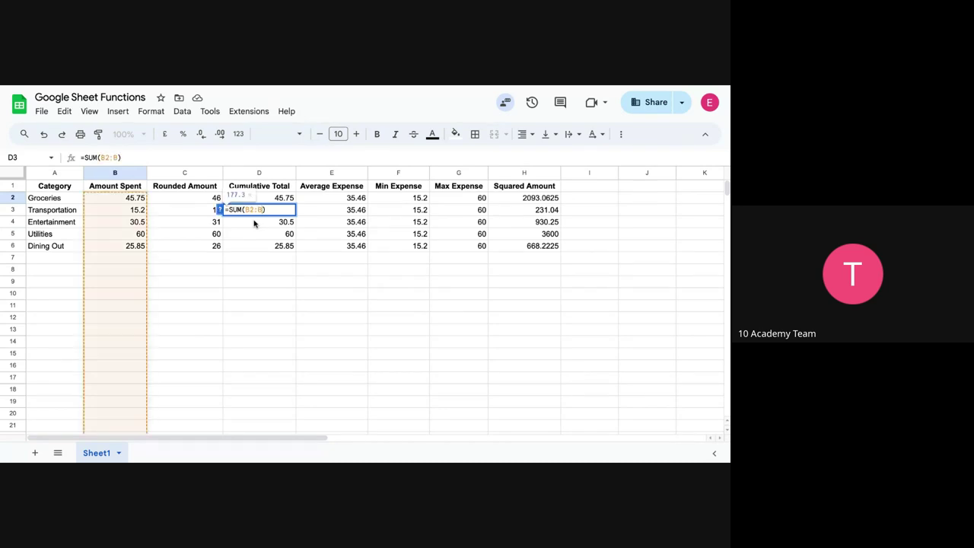
pyautogui.press('Return')
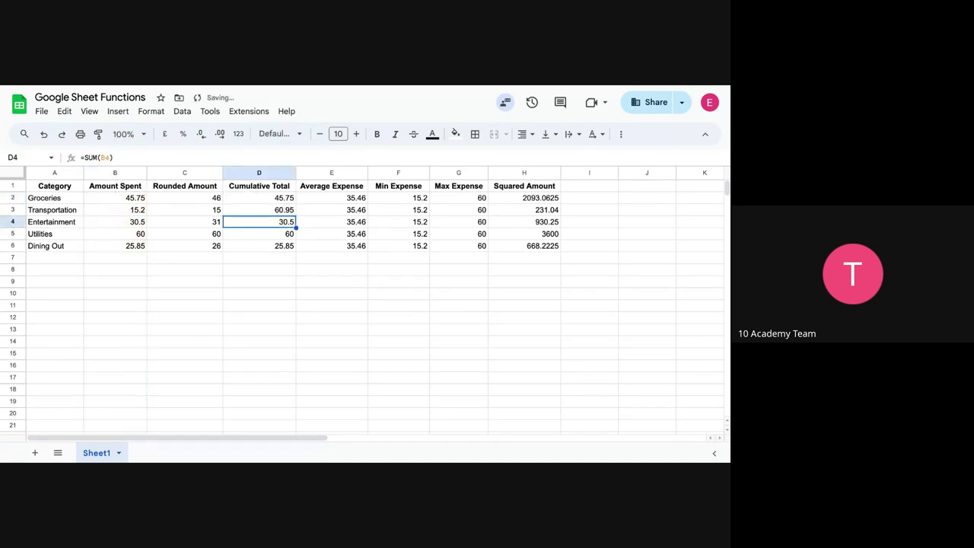
# Fill the relative SUM formula from D3 down through D6, and compare the formulas in D2, D3 and D4.
pyautogui.click(294, 210)
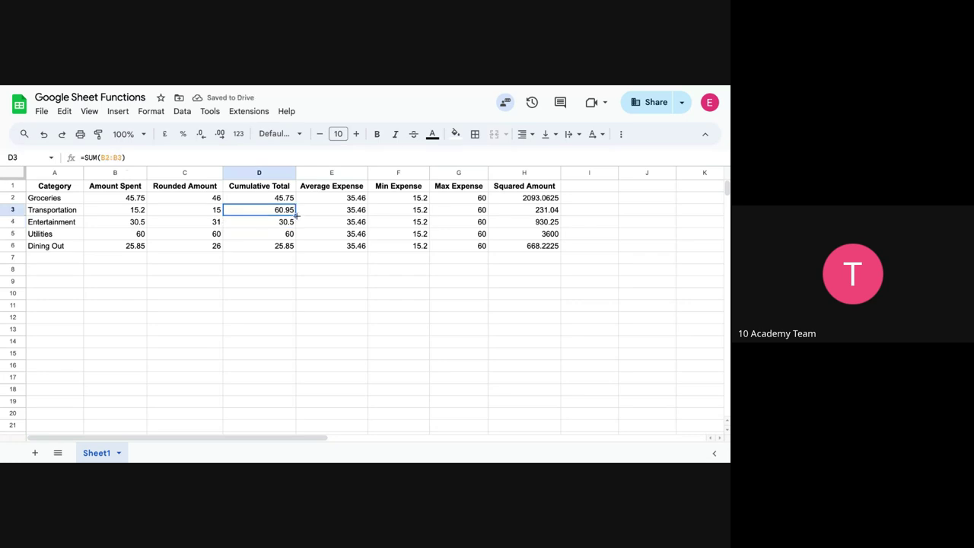
pyautogui.moveTo(295, 215); pyautogui.dragTo(296, 248)
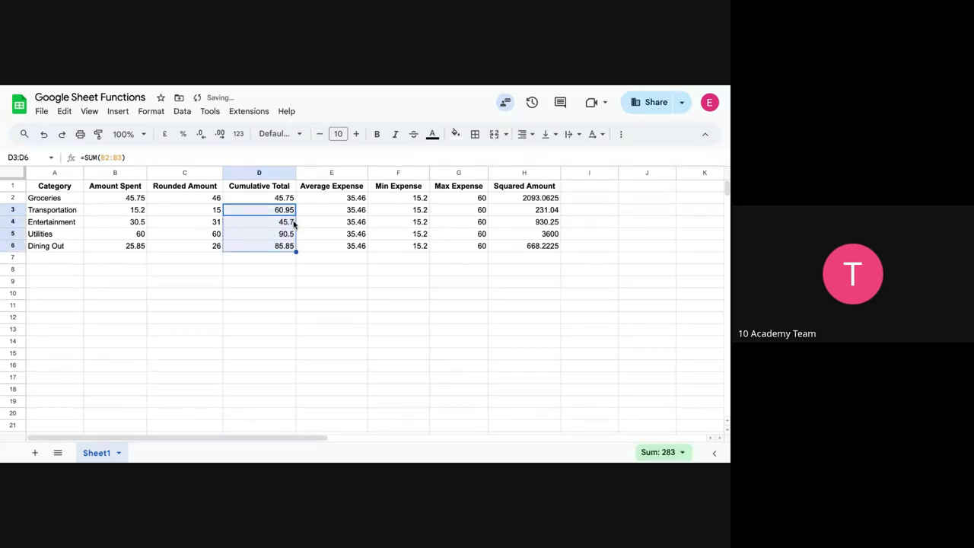
pyautogui.click(293, 223)
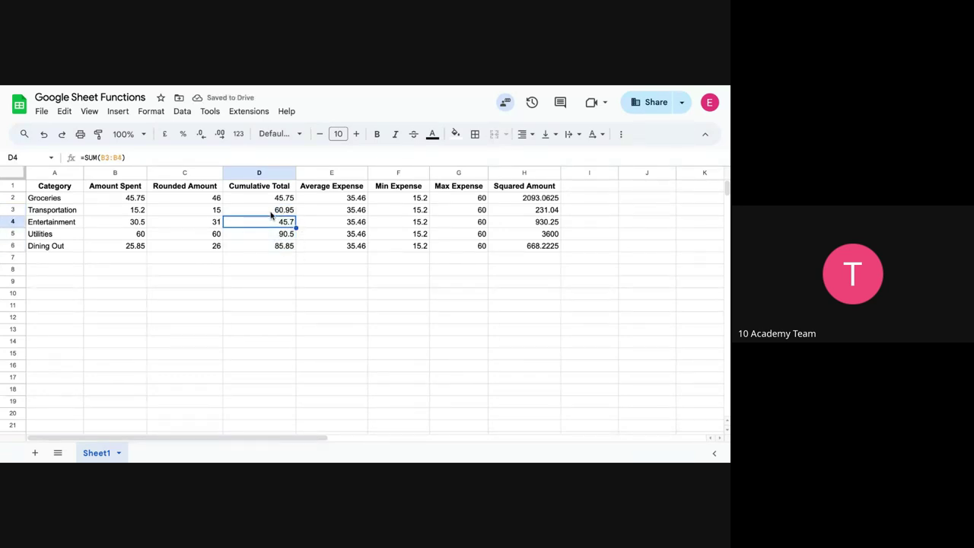
pyautogui.click(289, 215)
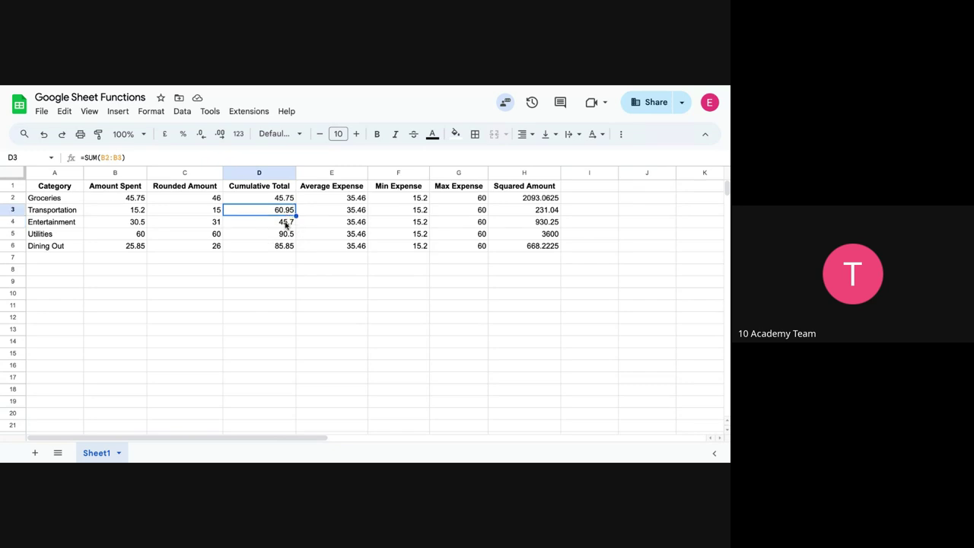
pyautogui.click(286, 223)
pyautogui.click(289, 214)
pyautogui.click(284, 199)
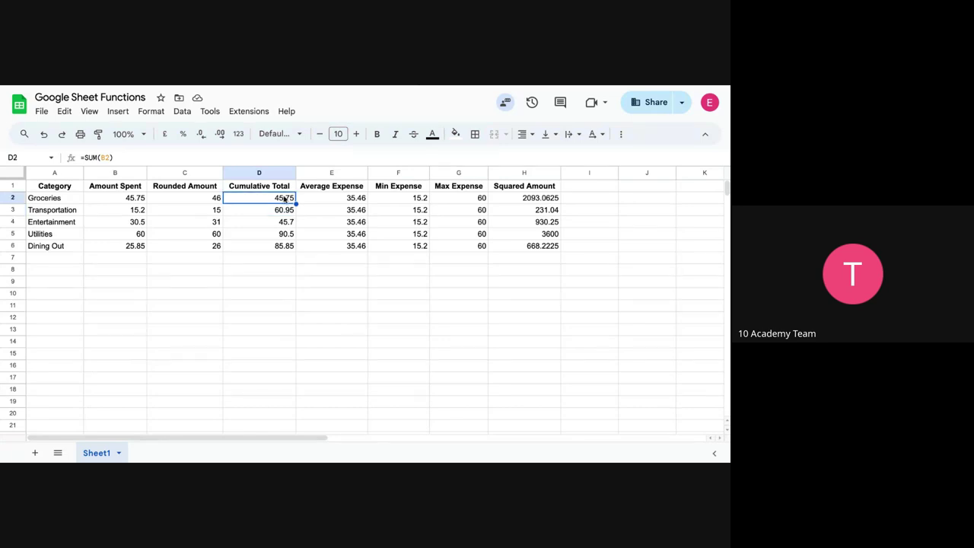
pyautogui.click(282, 212)
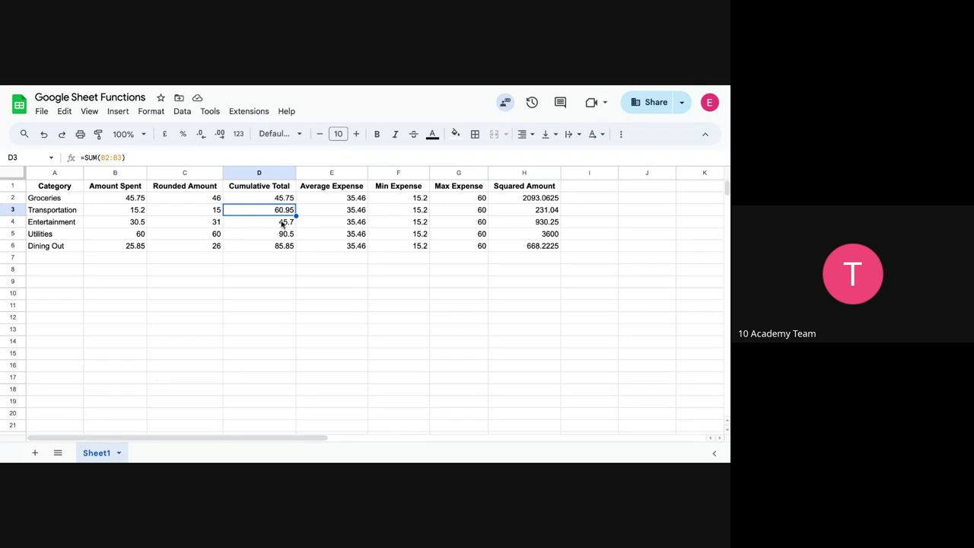
# Change the Entertainment row's cumulative formula in D4 to =SUM(B2:B4).
pyautogui.click(282, 222)
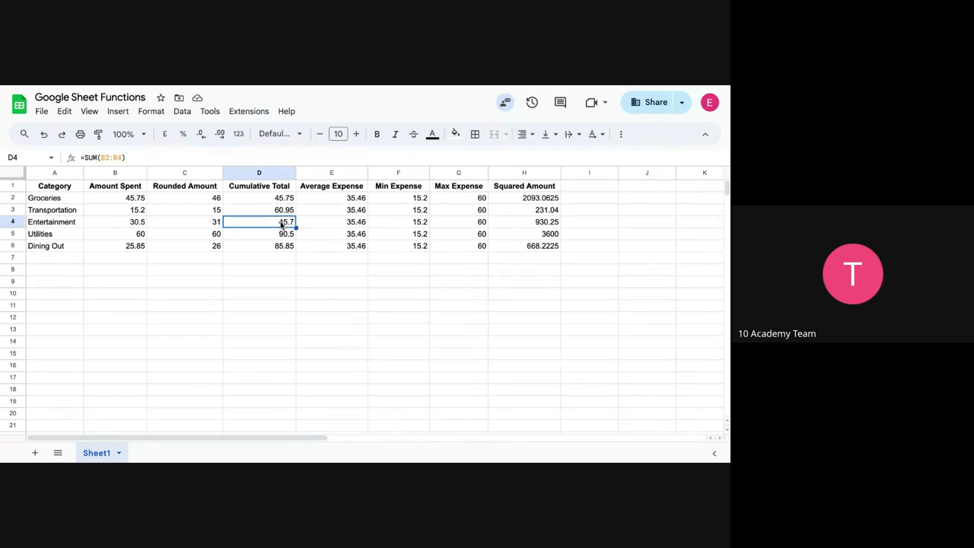
pyautogui.doubleClick(282, 222)
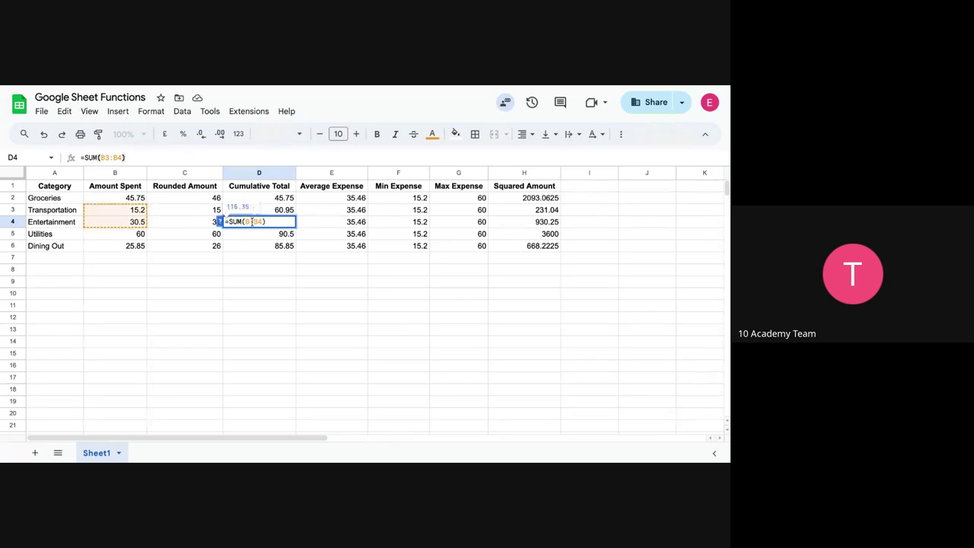
pyautogui.press('BackSpace')
pyautogui.write('2')
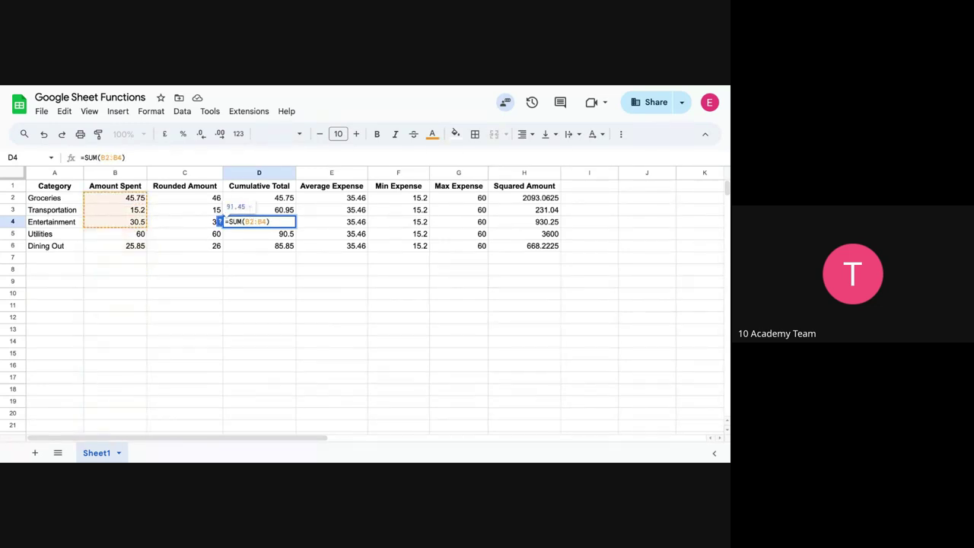
pyautogui.press('Return')
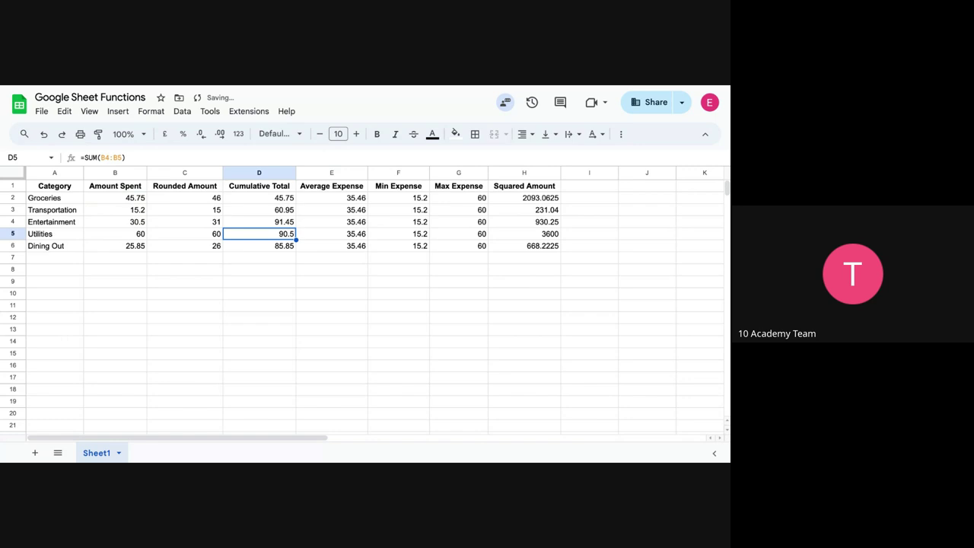
pyautogui.click(289, 212)
pyautogui.moveTo(295, 216); pyautogui.dragTo(297, 246)
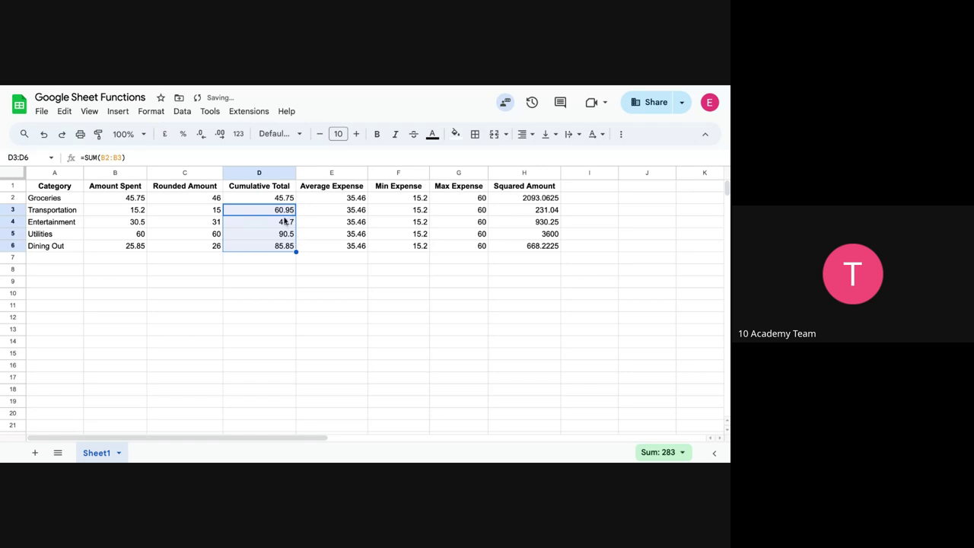
pyautogui.hotkey('ctrl', 'z')
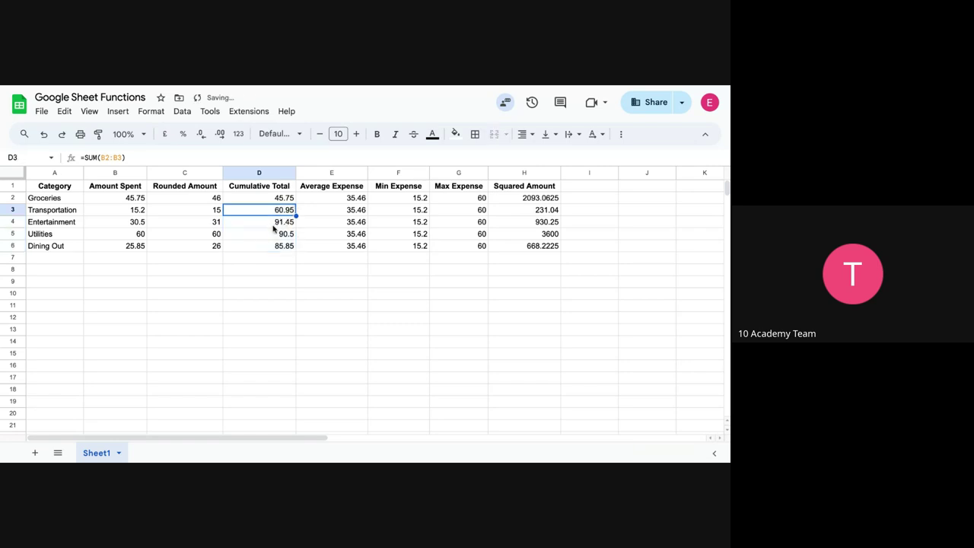
# Change the Utilities row's cumulative formula in D5 to =SUM(B2:B5).
pyautogui.click(273, 234)
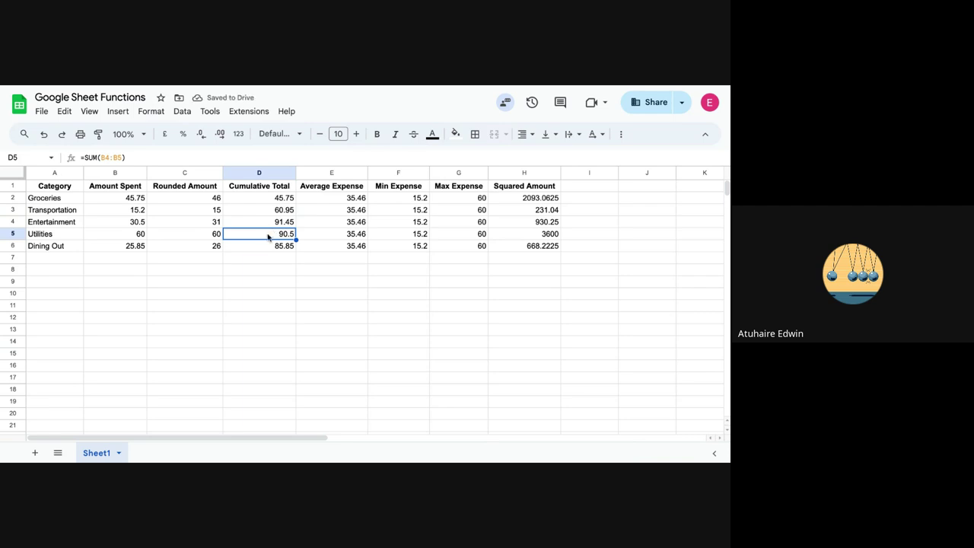
pyautogui.doubleClick(270, 235)
pyautogui.click(253, 234)
pyautogui.press('BackSpace')
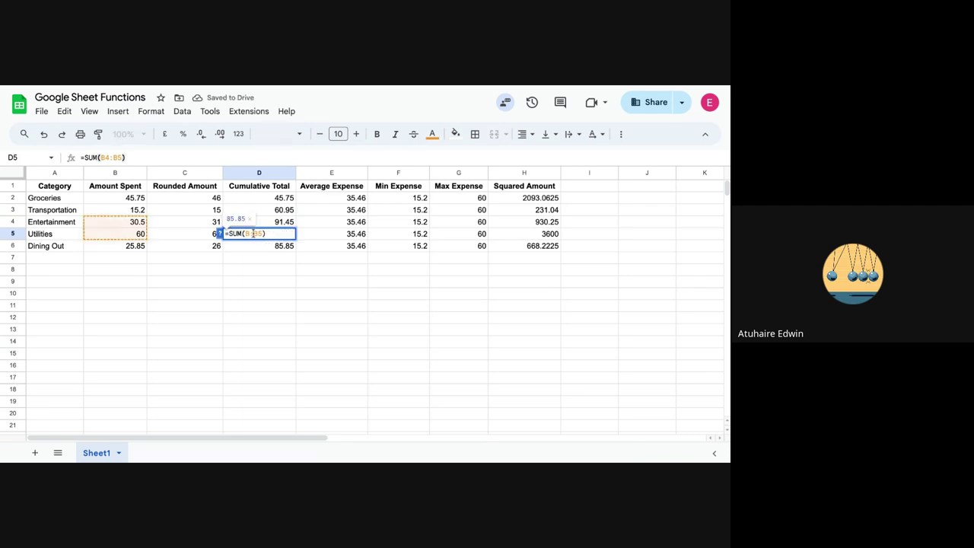
pyautogui.press('Return')
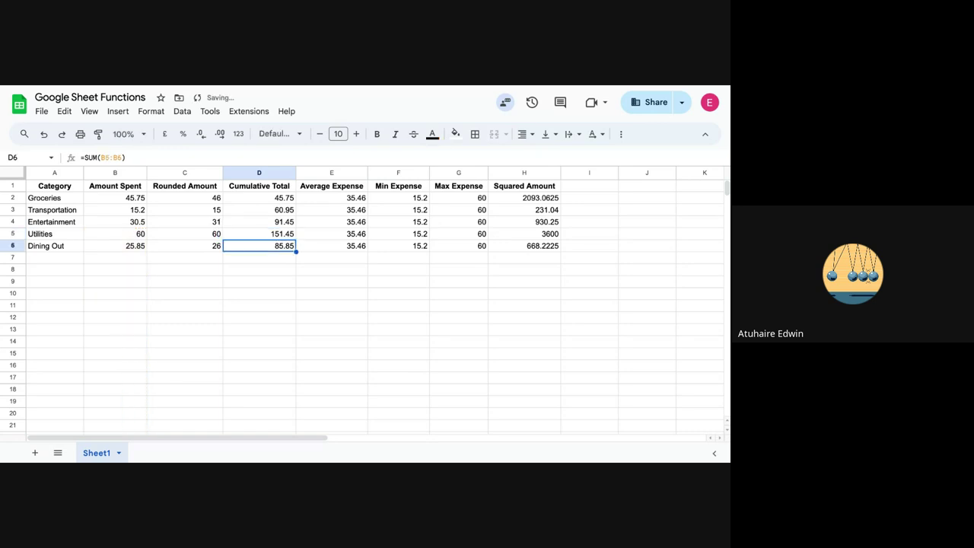
# Change the Dining Out row's cumulative formula in D6 to =SUM(B2:B6).
pyautogui.doubleClick(277, 248)
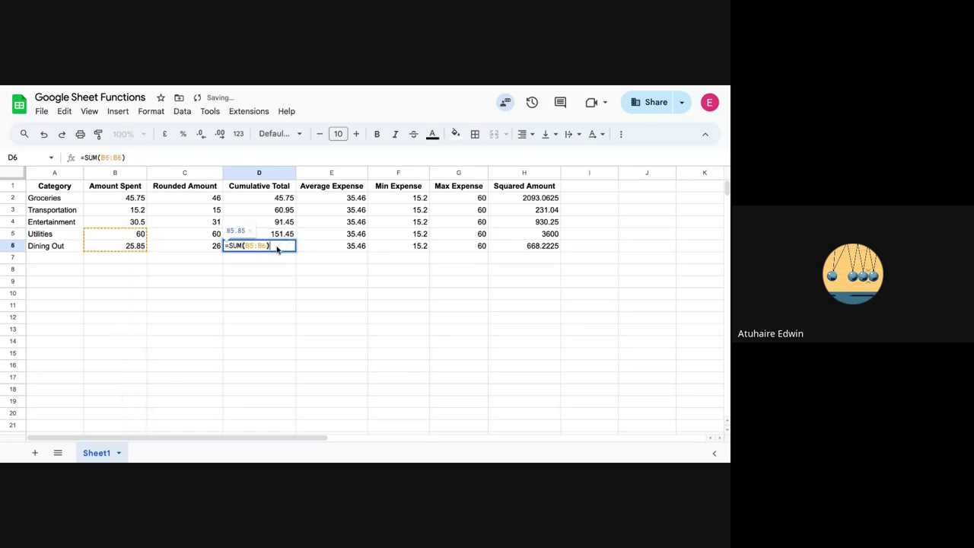
pyautogui.click(253, 245)
pyautogui.press('BackSpace')
pyautogui.write('2')
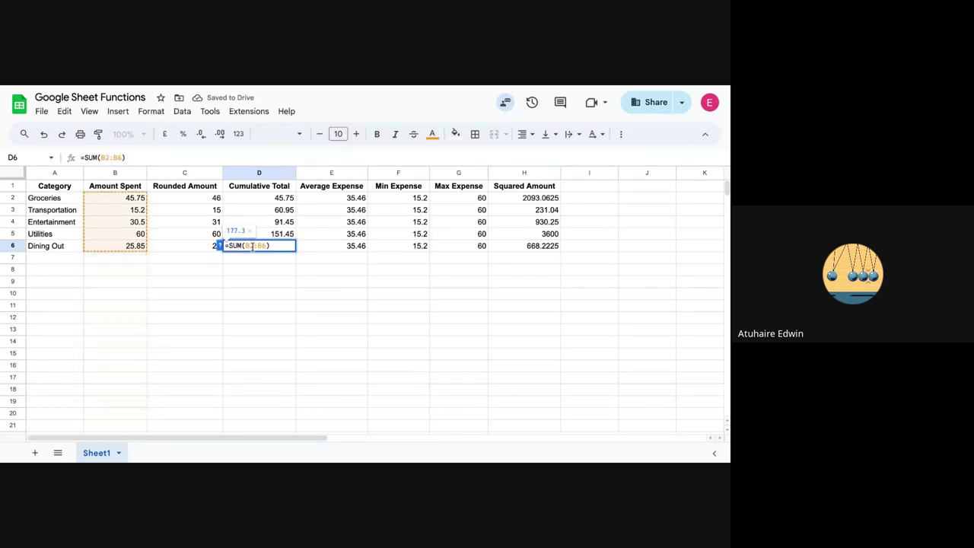
pyautogui.press('Return')
# Check the Cumulative Total formulas row by row from D2 to D6 against the Groceries amount in B2.
pyautogui.click(285, 199)
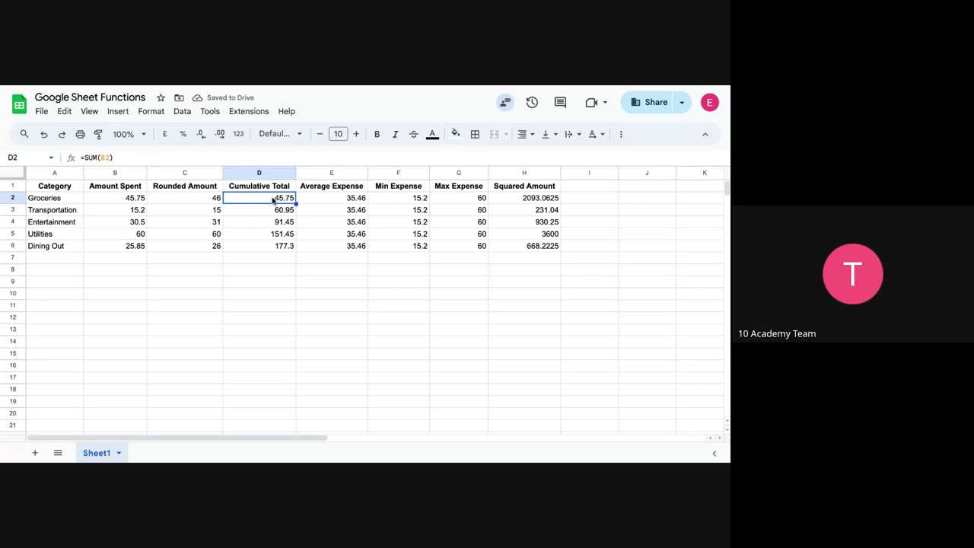
pyautogui.click(137, 199)
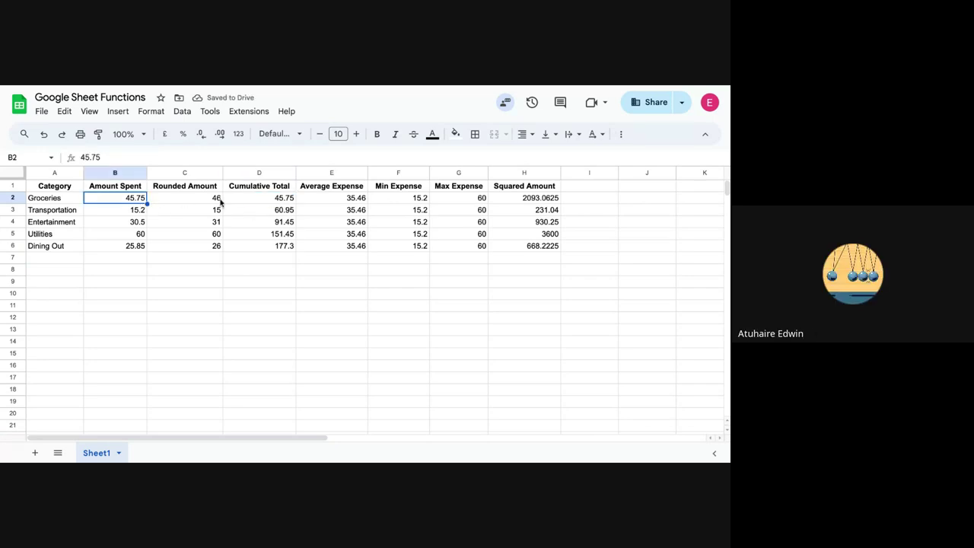
pyautogui.click(278, 200)
pyautogui.click(279, 210)
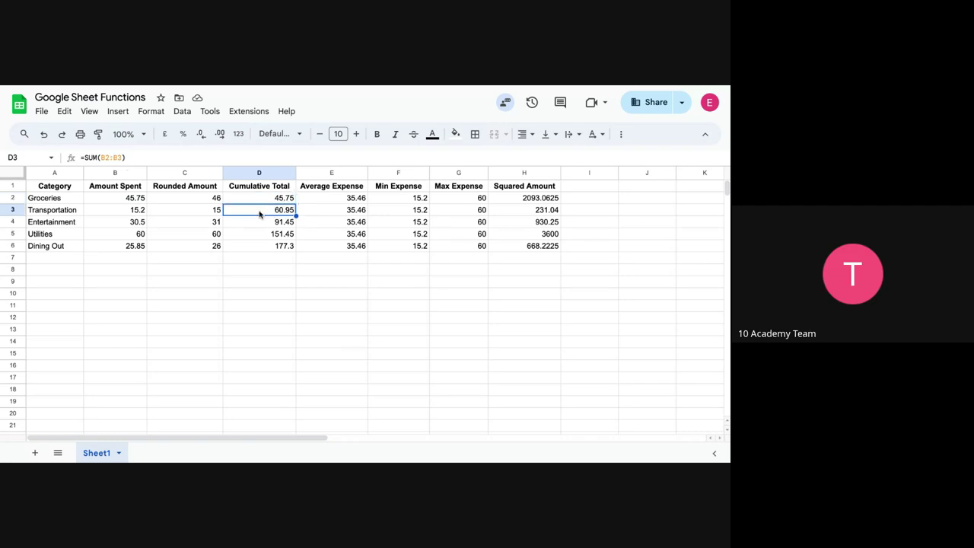
pyautogui.click(259, 225)
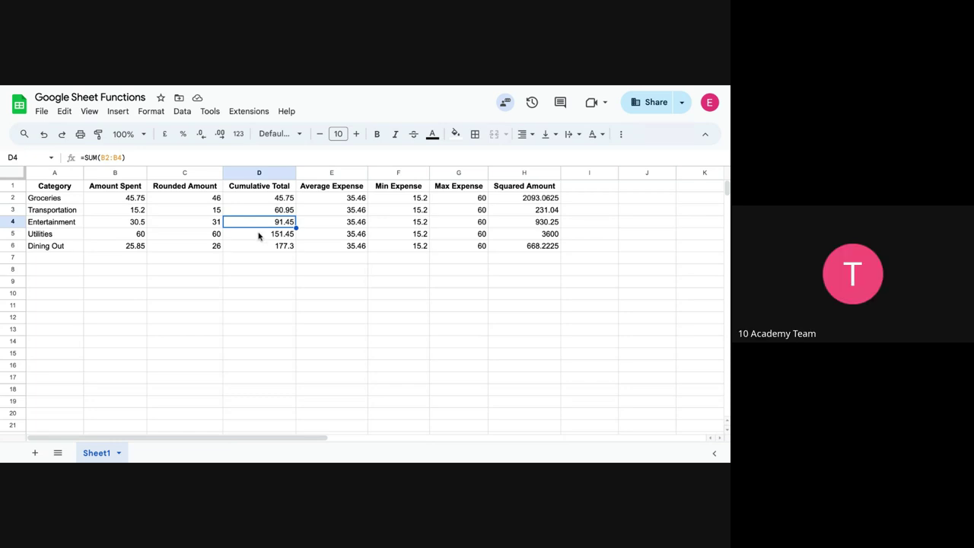
pyautogui.click(259, 236)
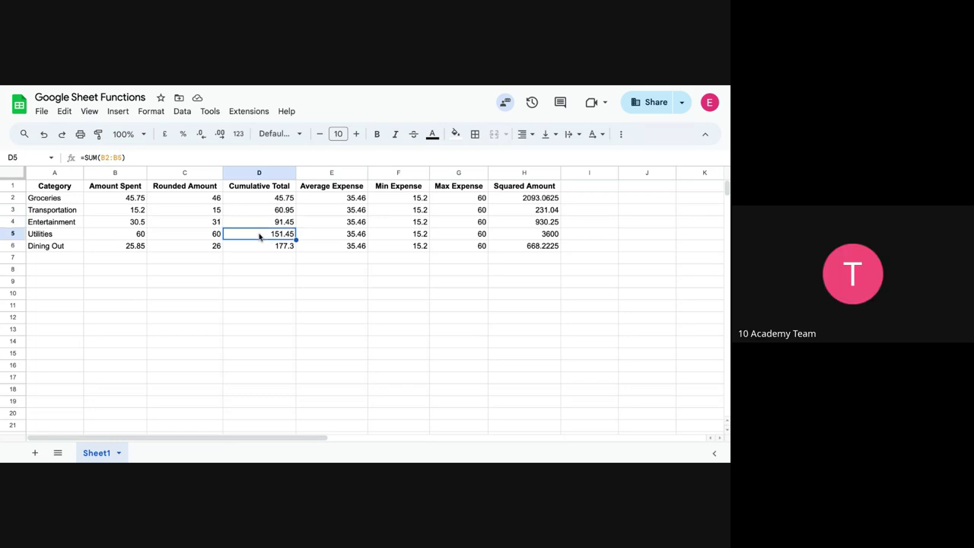
pyautogui.click(262, 247)
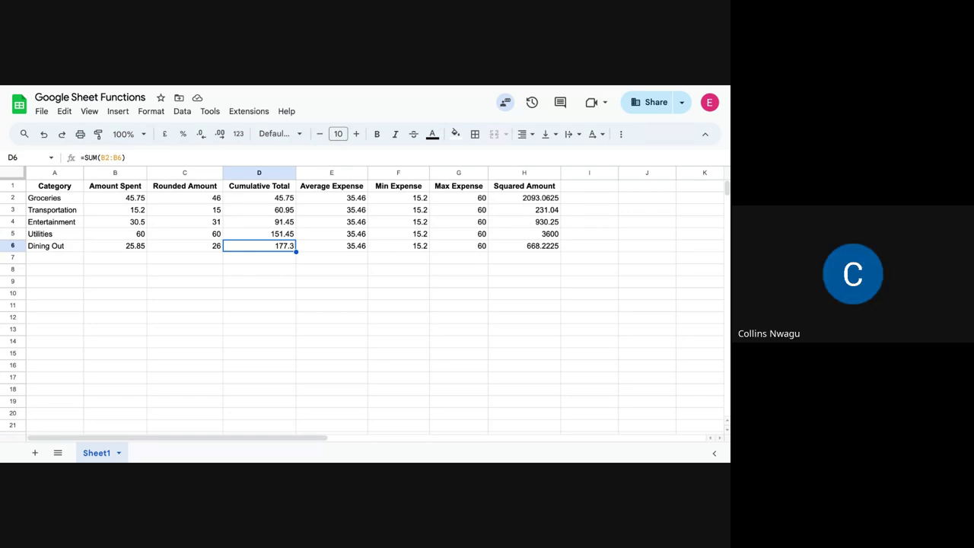
# Review the math functions slide and the POWER formula in H2, and clear the Squared Amount cells H2:H6.
pyautogui.hotkey('alt', 'Tab')
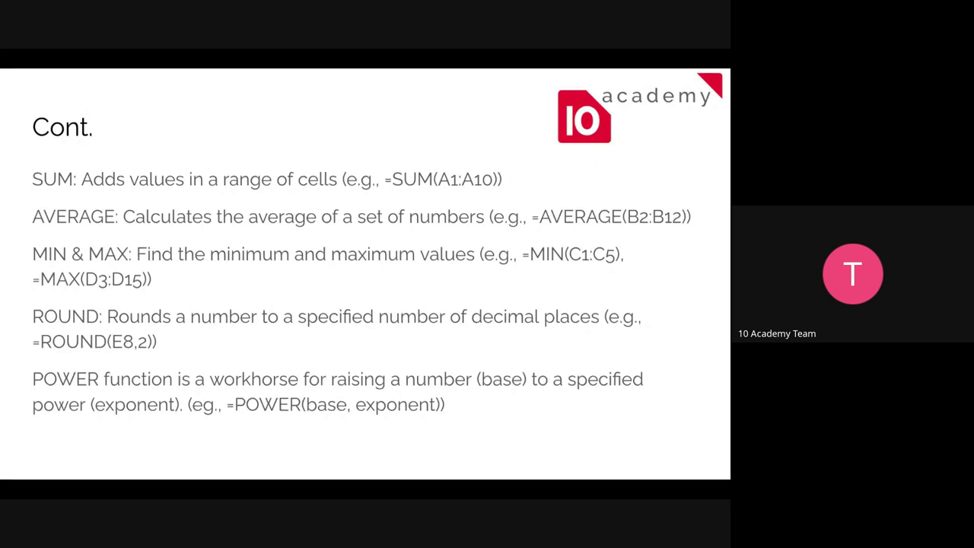
pyautogui.click(532, 200)
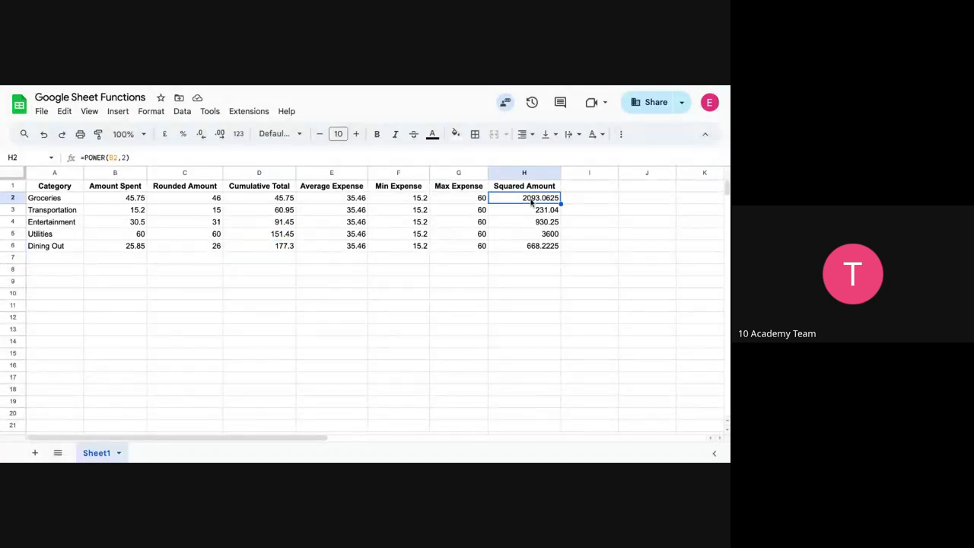
pyautogui.doubleClick(532, 199)
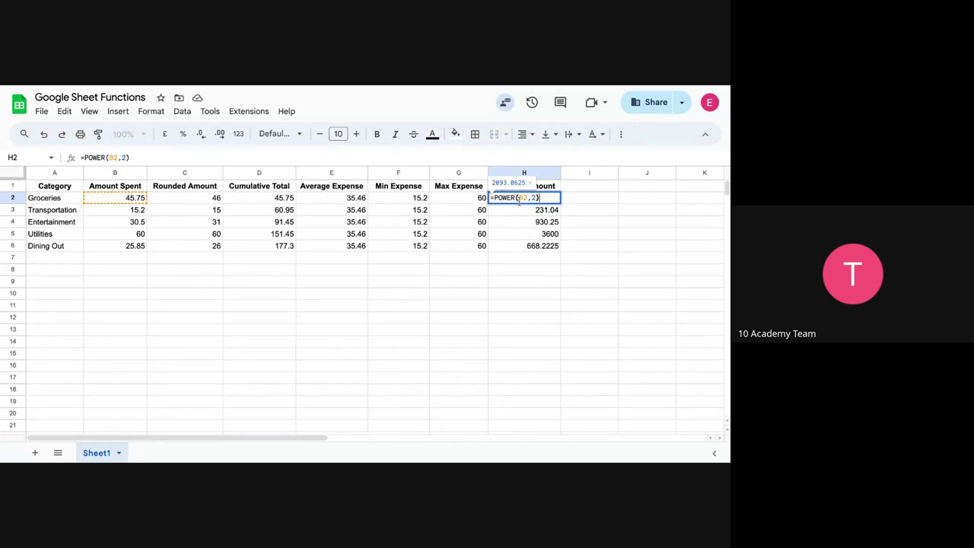
pyautogui.moveTo(541, 199); pyautogui.dragTo(543, 252)
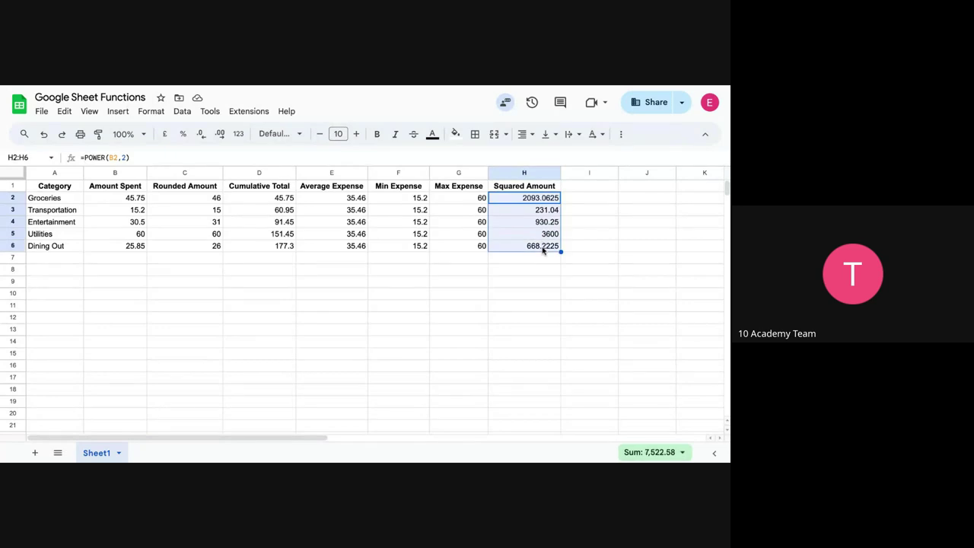
pyautogui.press('Delete')
# Enter =POWER(B2,2) in H2 to square the Groceries amount spent.
pyautogui.click(520, 200)
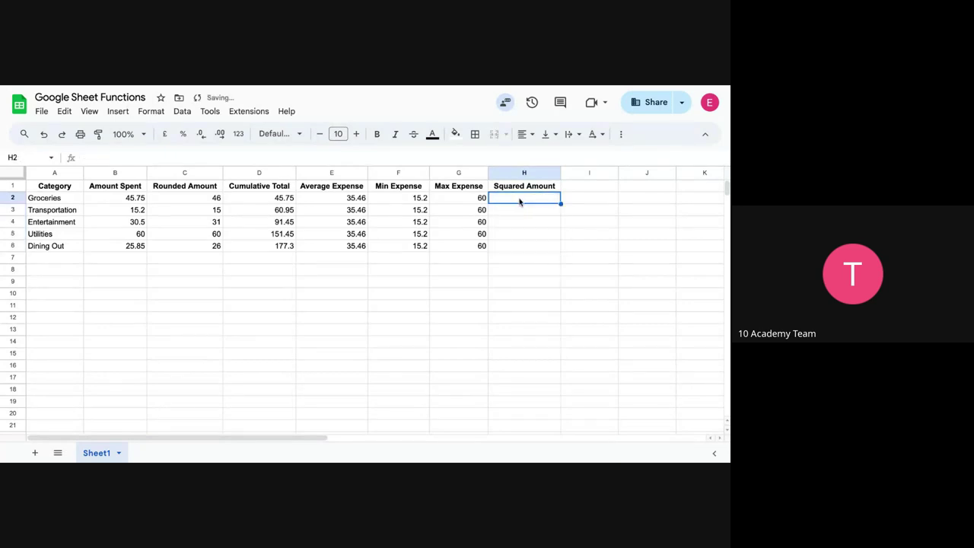
pyautogui.write('=')
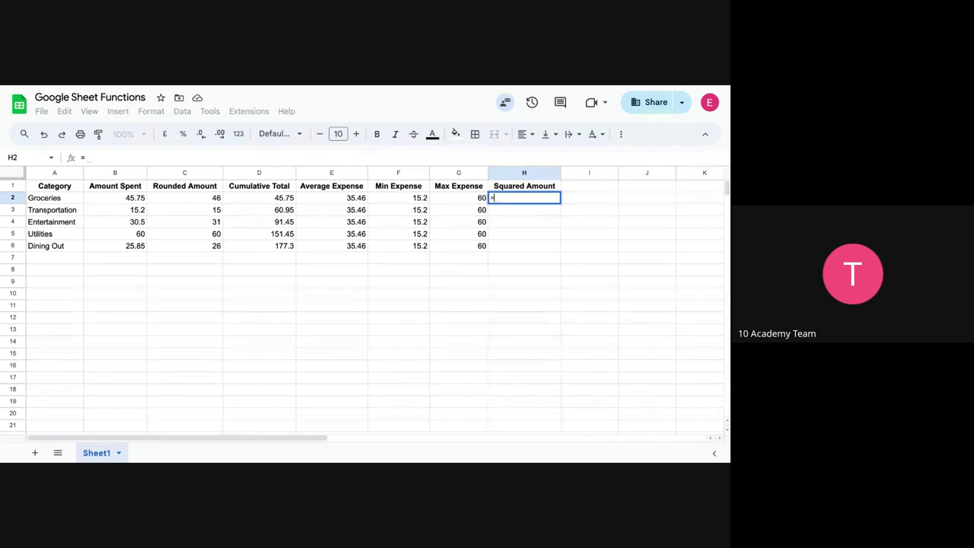
pyautogui.write('PO')
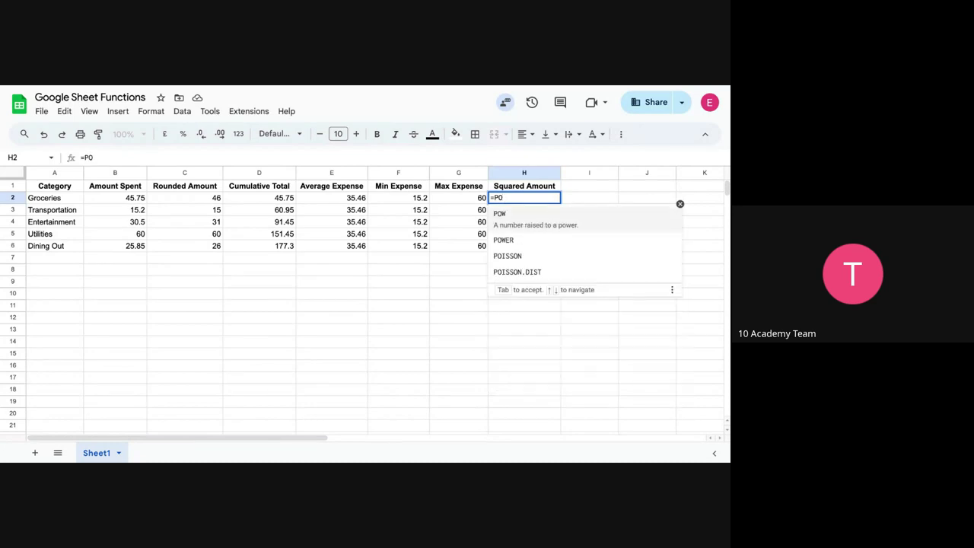
pyautogui.write('WER')
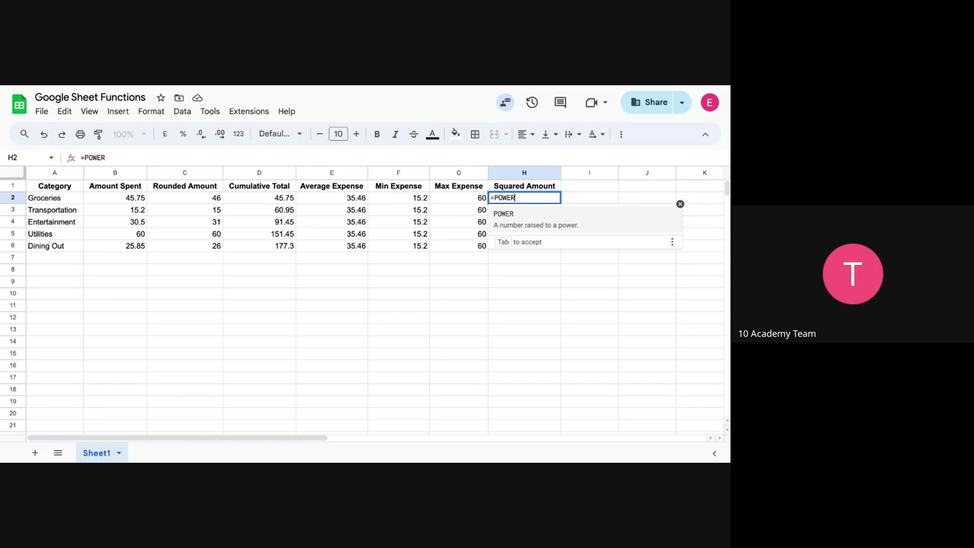
pyautogui.write('(')
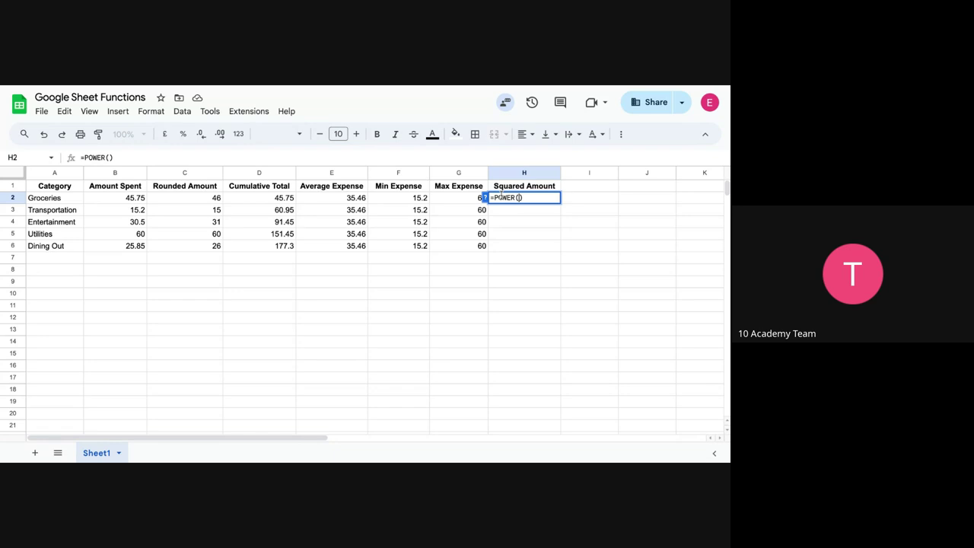
pyautogui.click(128, 198)
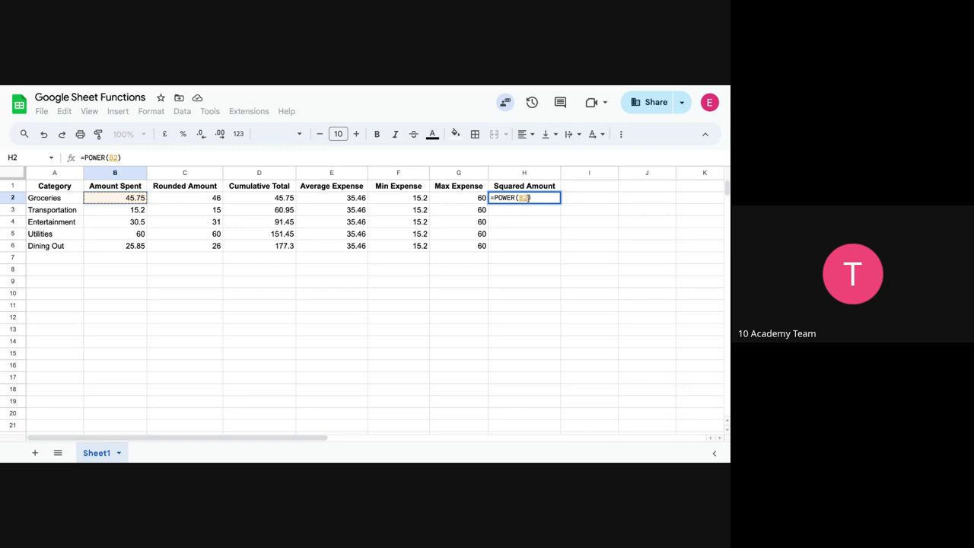
pyautogui.write(',')
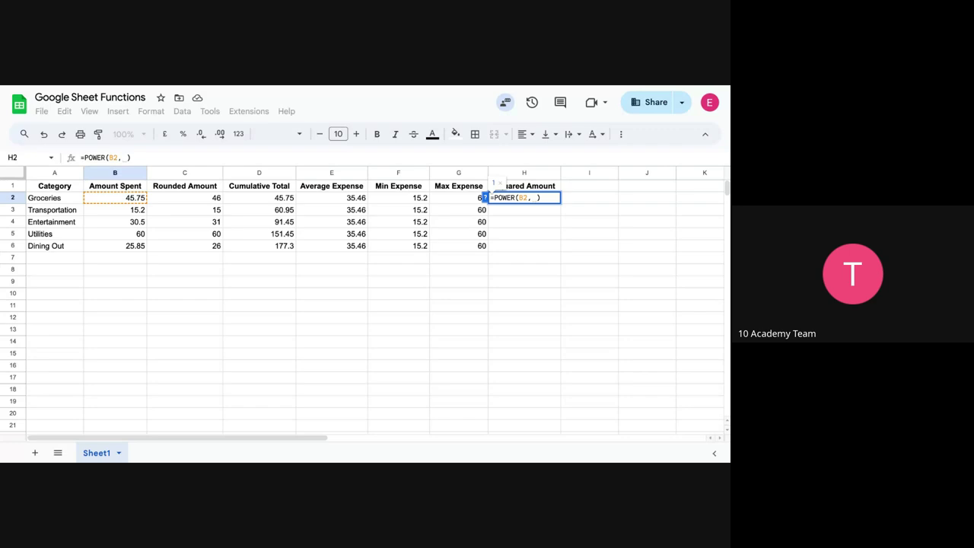
pyautogui.press('BackSpace')
pyautogui.press('BackSpace')
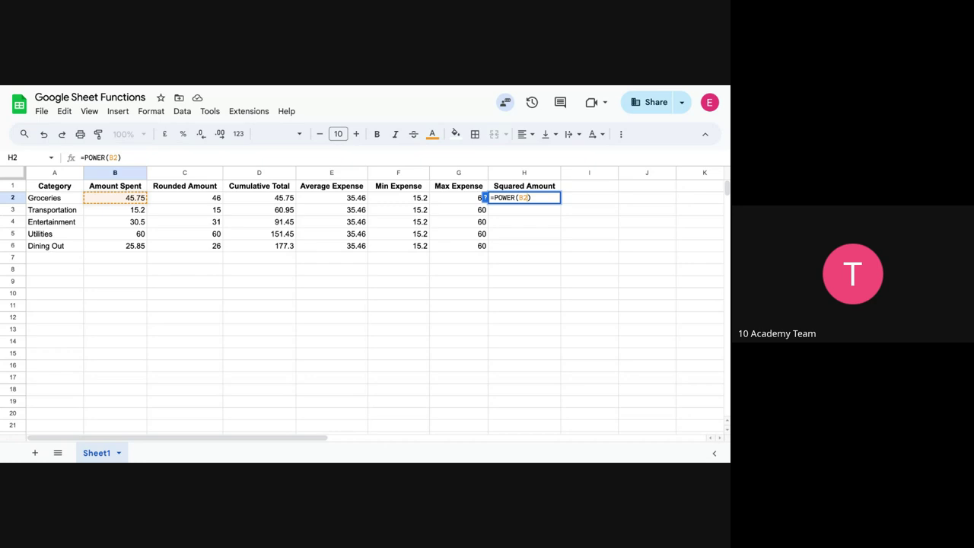
pyautogui.write(',')
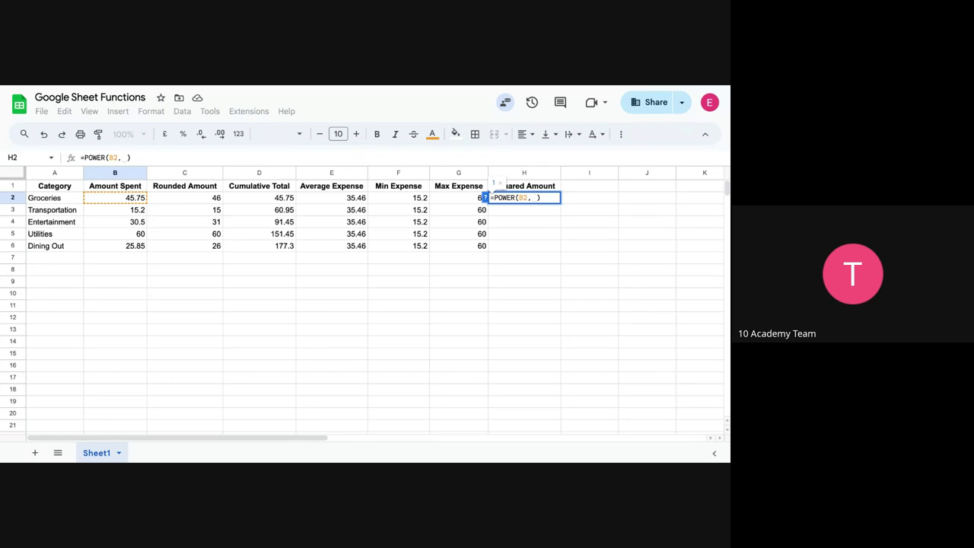
pyautogui.press('BackSpace')
pyautogui.write('2')
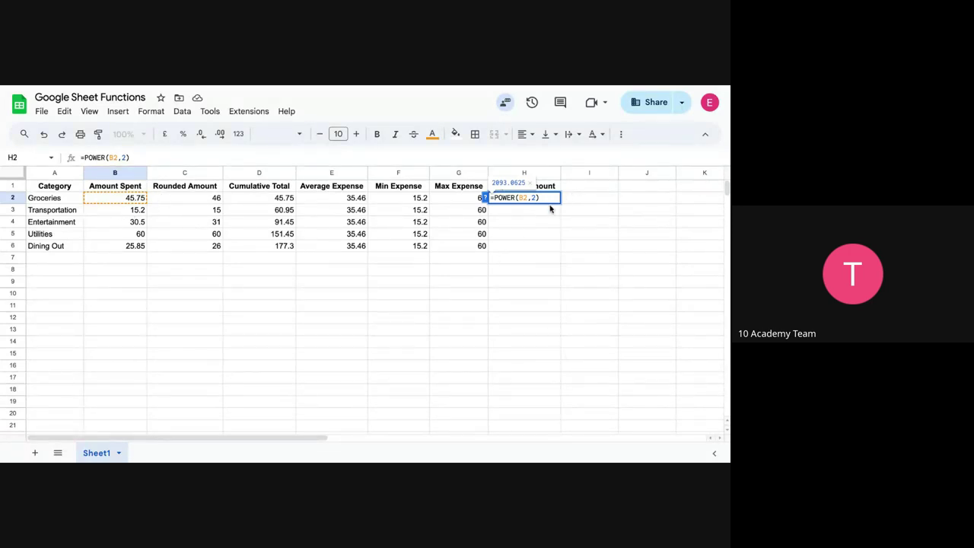
pyautogui.click(120, 199)
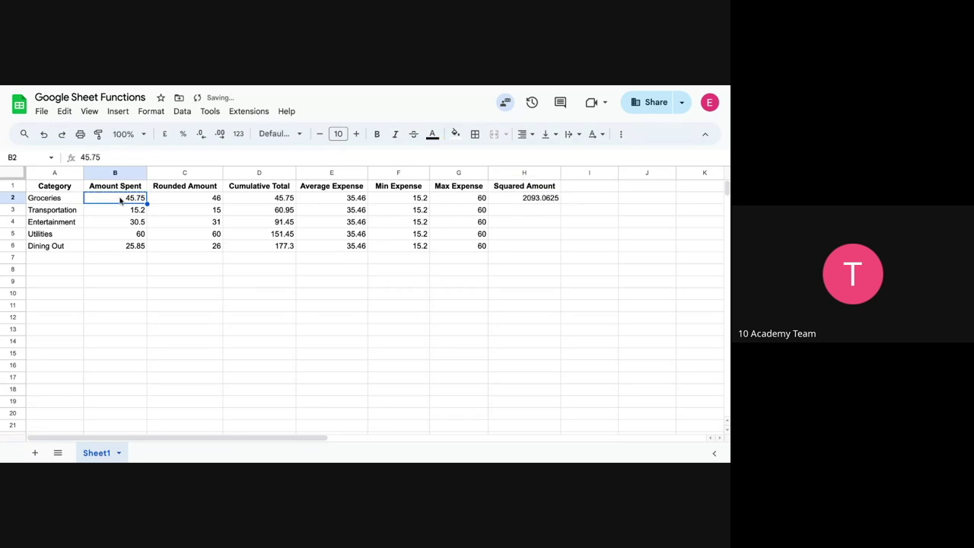
# Compare the POWER formula in H2 with its base value in B2 and the Amount Spent values in B2:B6.
pyautogui.click(538, 200)
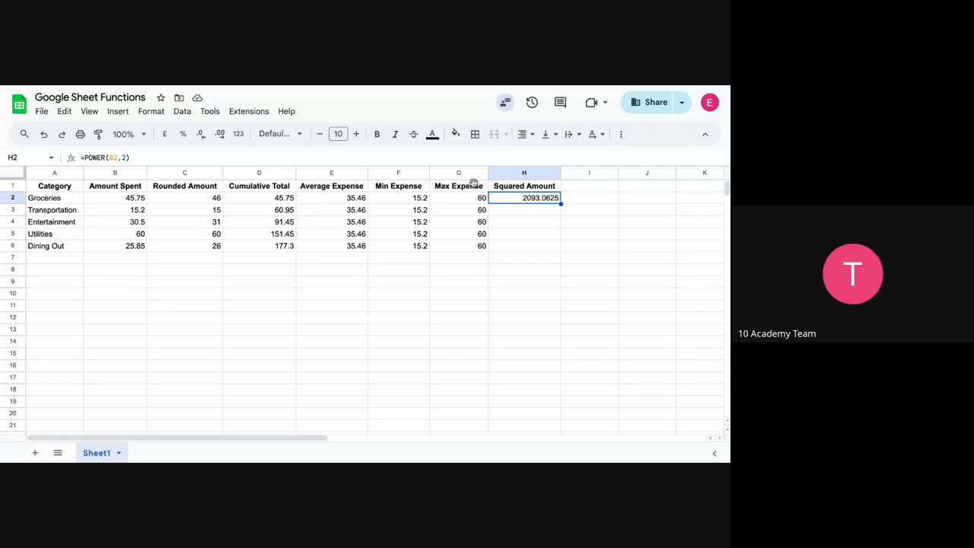
pyautogui.moveTo(141, 197); pyautogui.dragTo(130, 255)
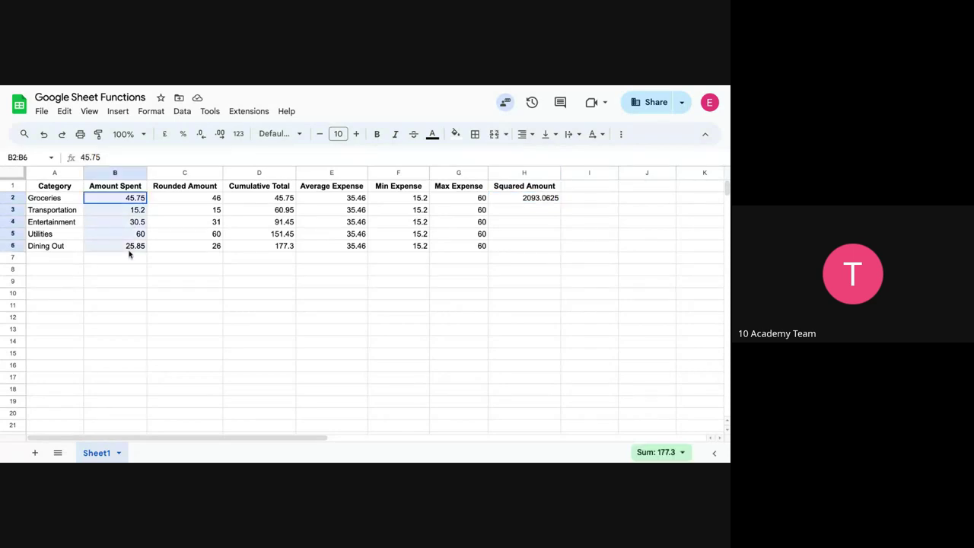
pyautogui.click(130, 200)
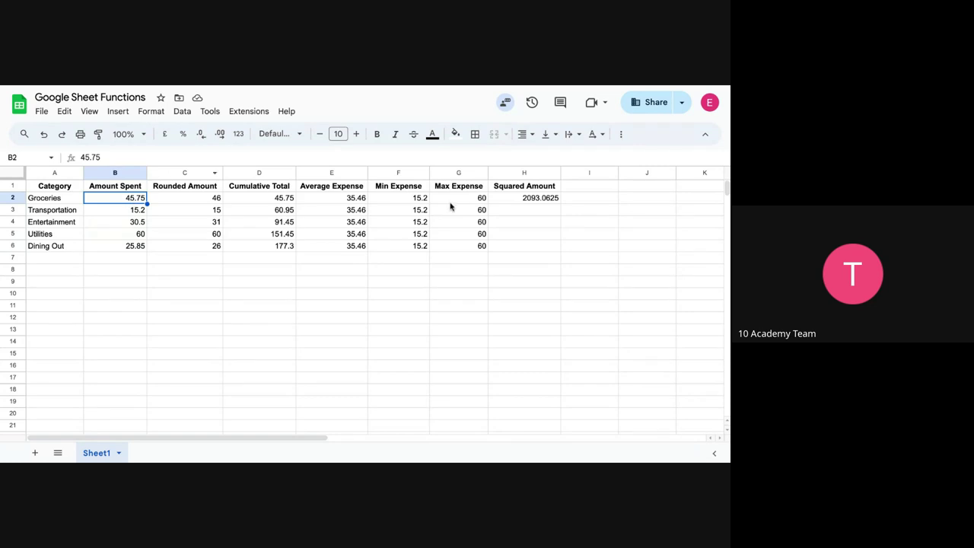
# Fill the POWER formula from H2 down to H6 and check the formula in H3 against B3.
pyautogui.click(533, 198)
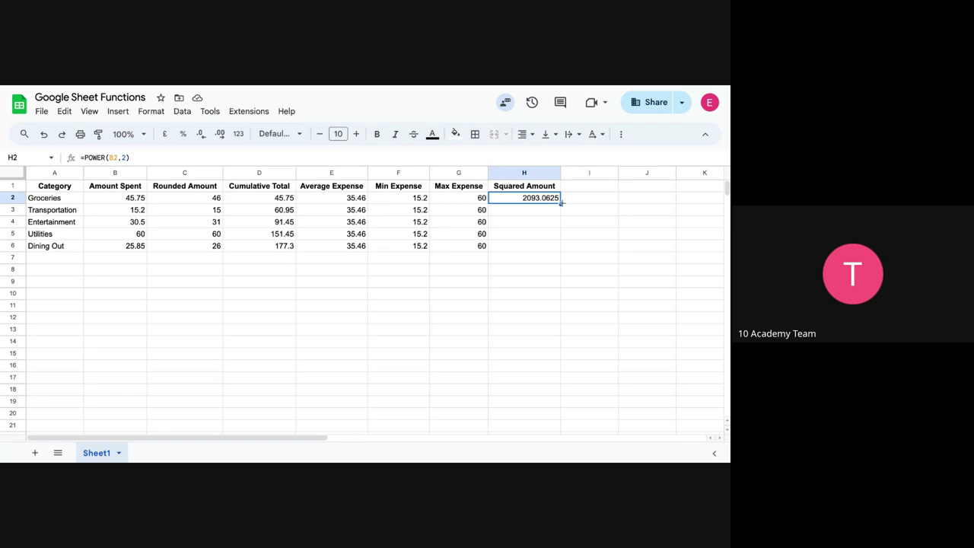
pyautogui.moveTo(561, 204); pyautogui.dragTo(561, 245)
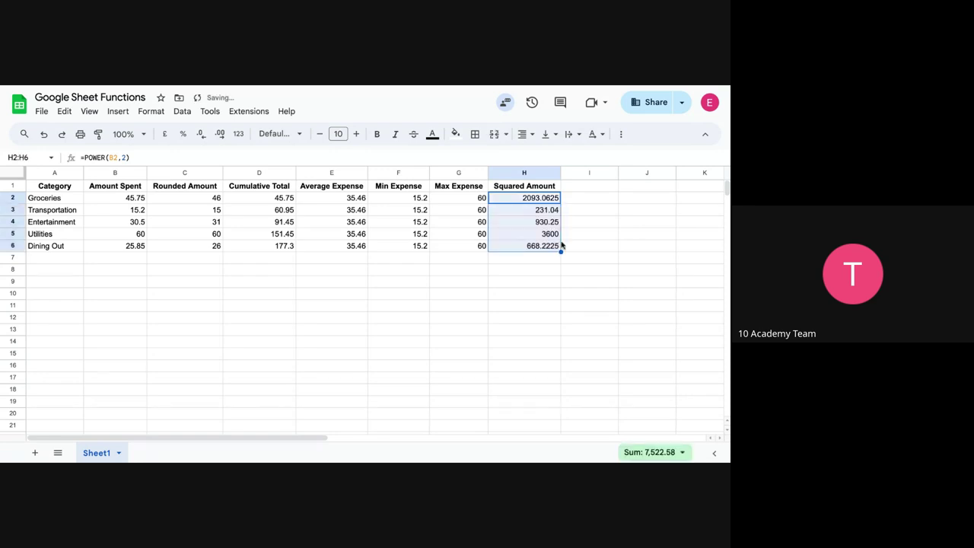
pyautogui.click(555, 210)
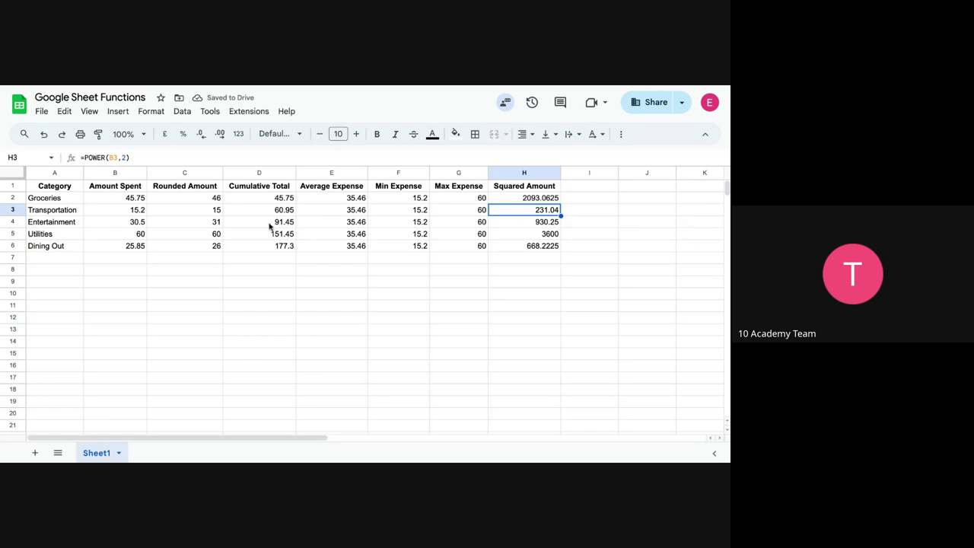
pyautogui.click(126, 158)
pyautogui.click(126, 158)
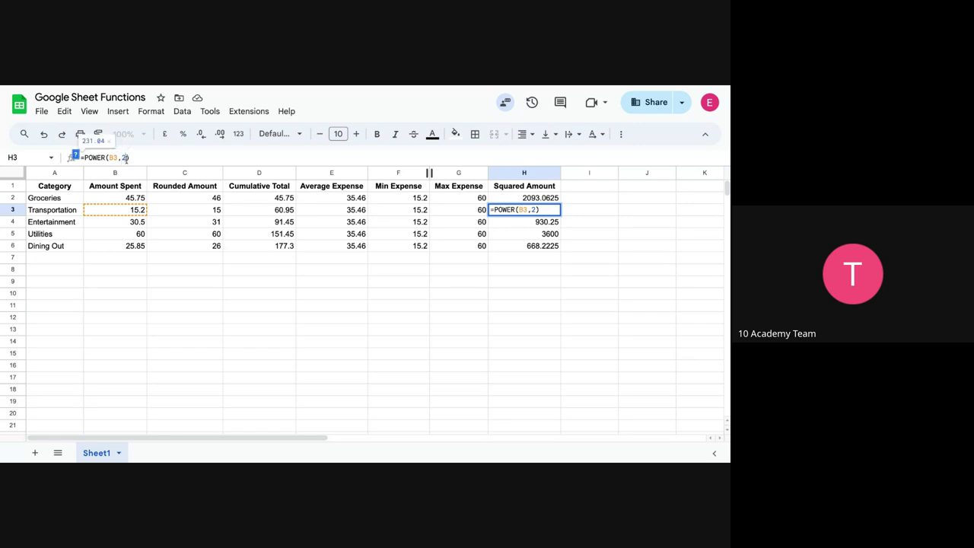
pyautogui.click(133, 210)
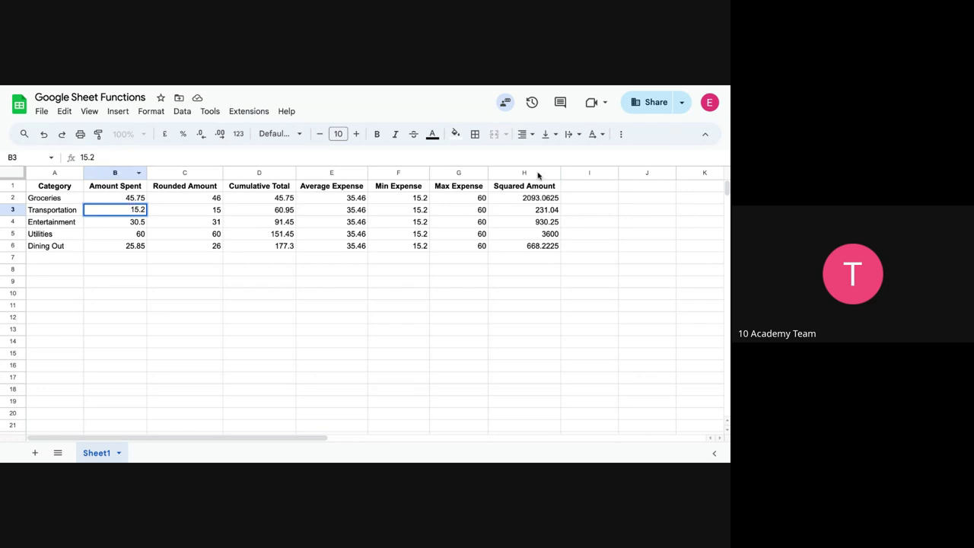
pyautogui.click(538, 211)
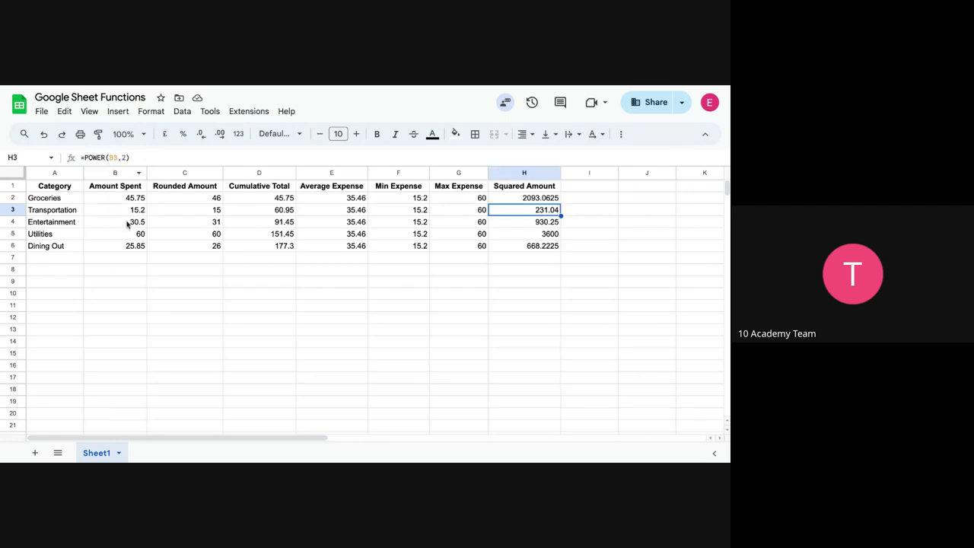
# Check the Squared Amount formulas in H4 and H6 against the Amount Spent values in B4 and B6.
pyautogui.click(515, 226)
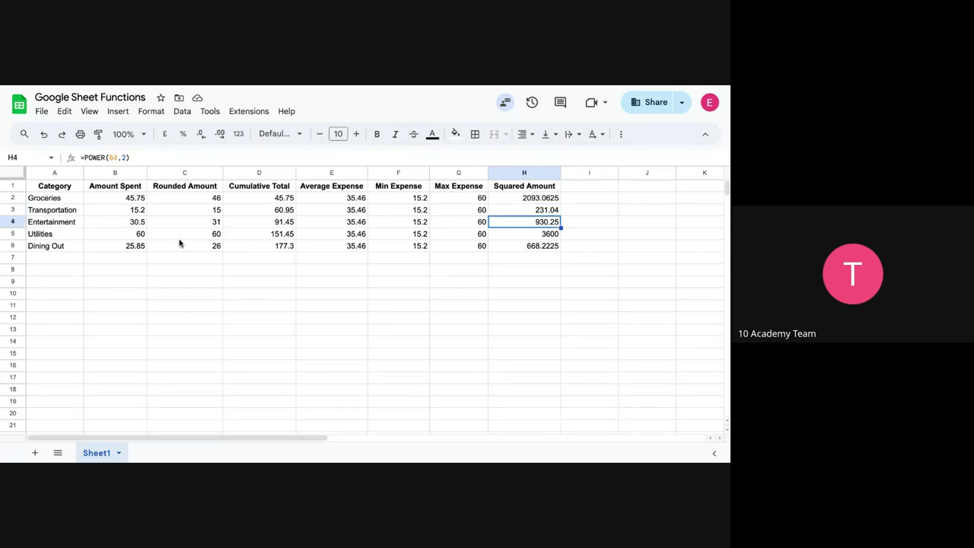
pyautogui.click(133, 222)
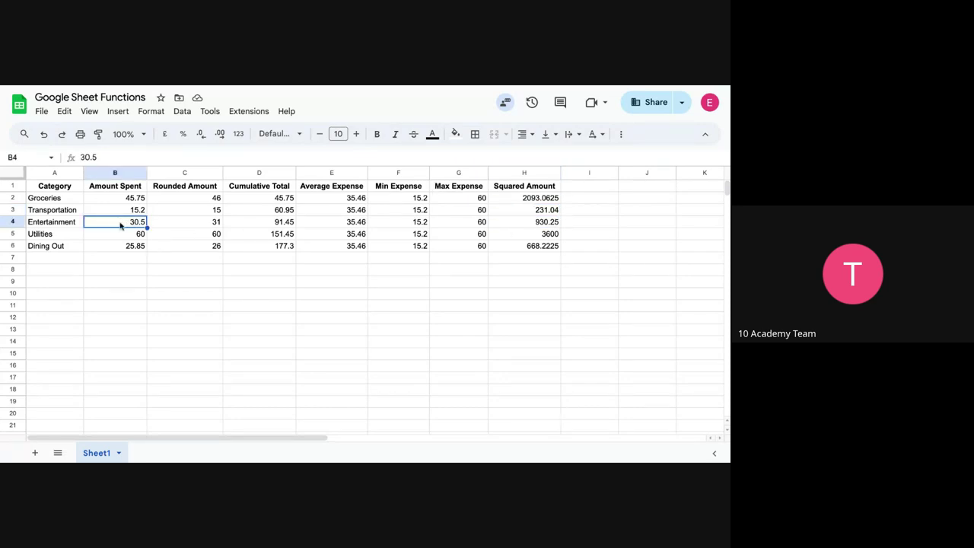
pyautogui.click(547, 223)
pyautogui.click(538, 246)
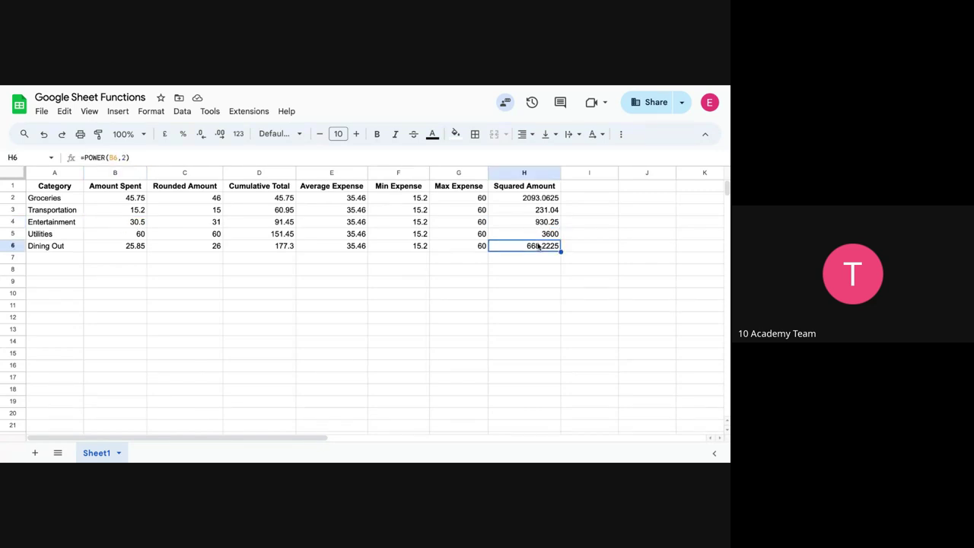
pyautogui.click(133, 246)
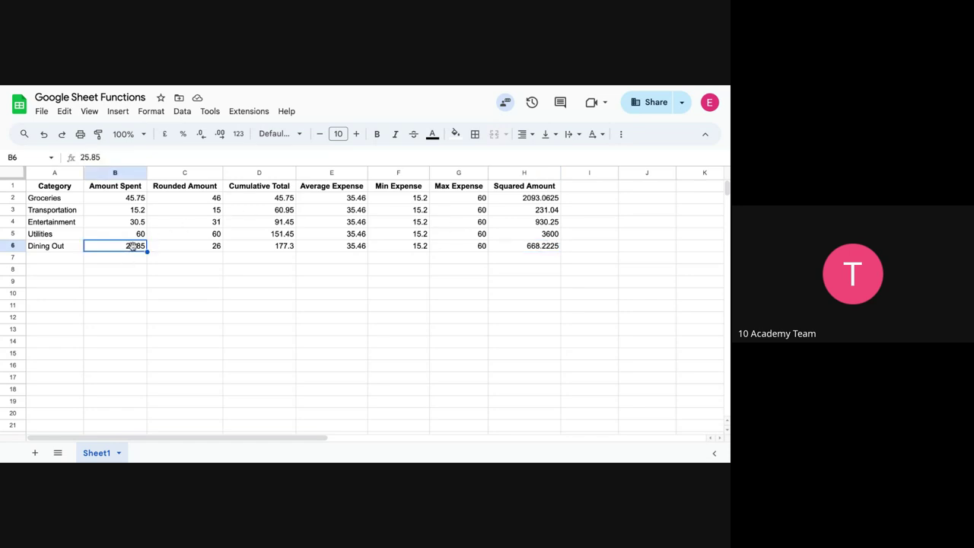
pyautogui.click(515, 238)
pyautogui.click(517, 251)
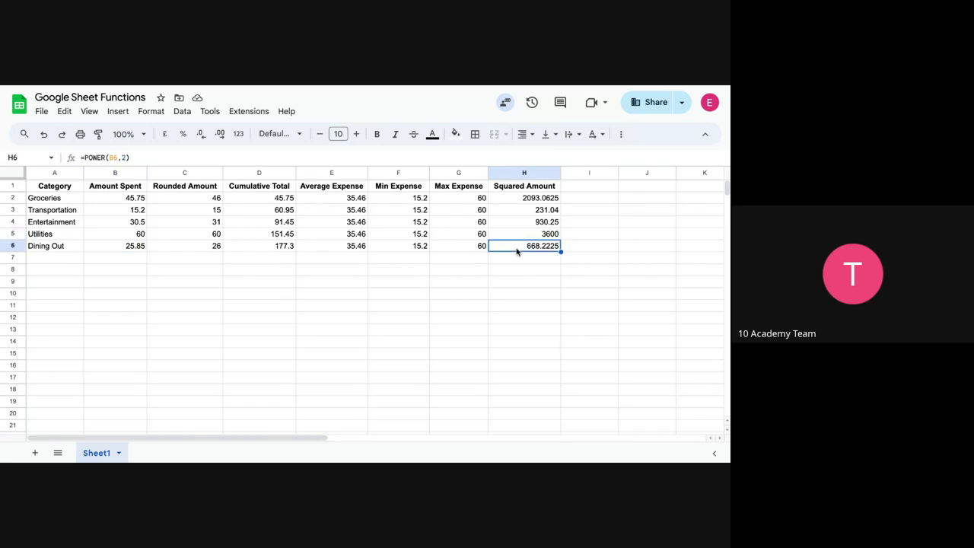
# Examine the MAX formula in G2 and its absolute range $B$2:$B$6, leaving the formula as it is.
pyautogui.click(473, 198)
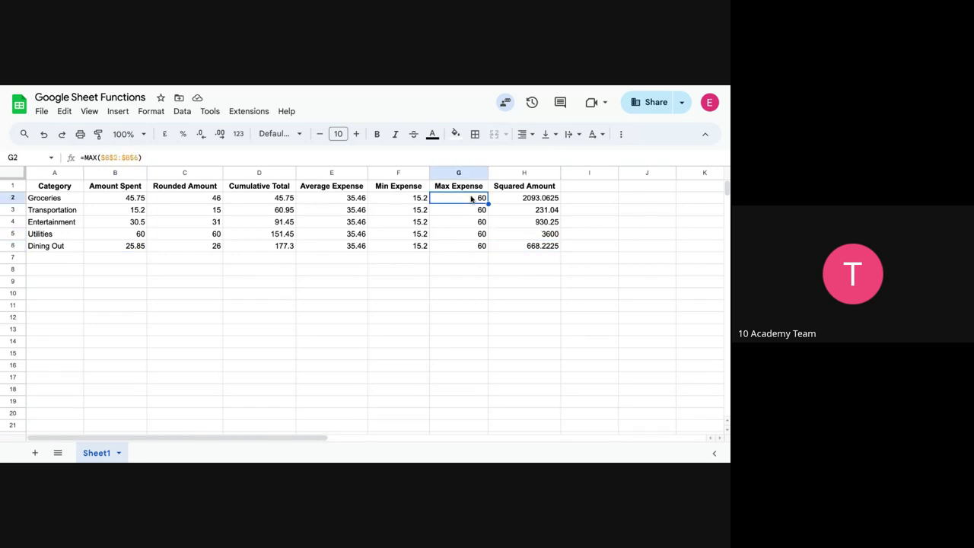
pyautogui.doubleClick(472, 198)
pyautogui.click(473, 198)
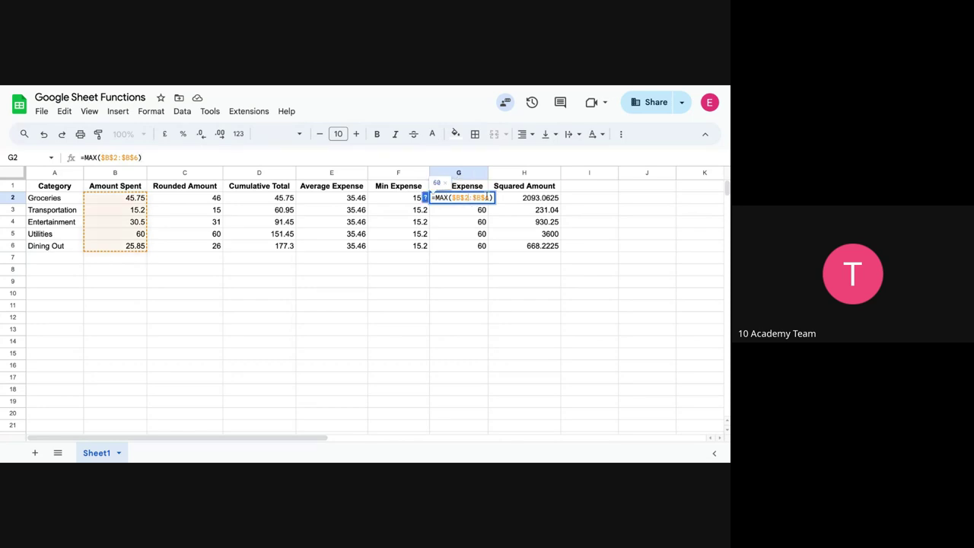
pyautogui.click(448, 222)
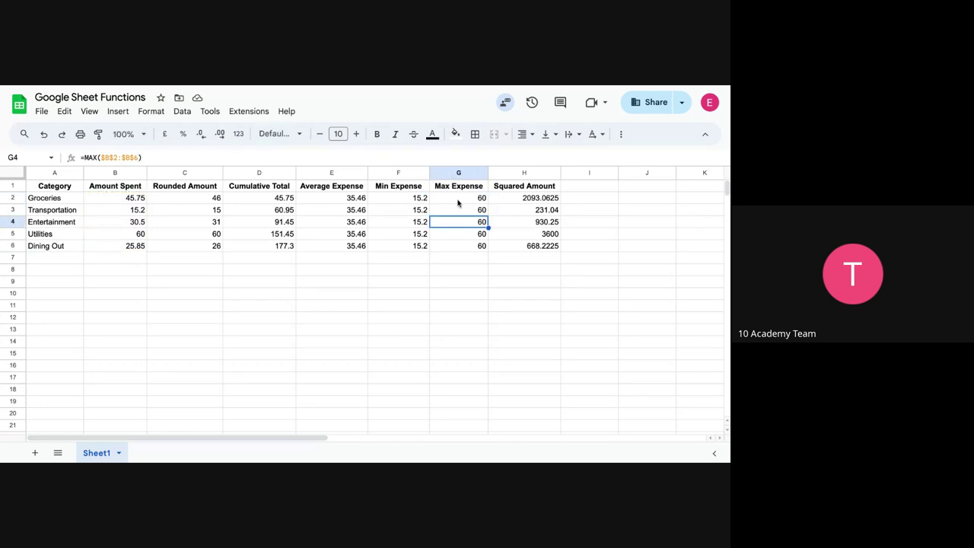
pyautogui.click(460, 199)
pyautogui.doubleClick(461, 197)
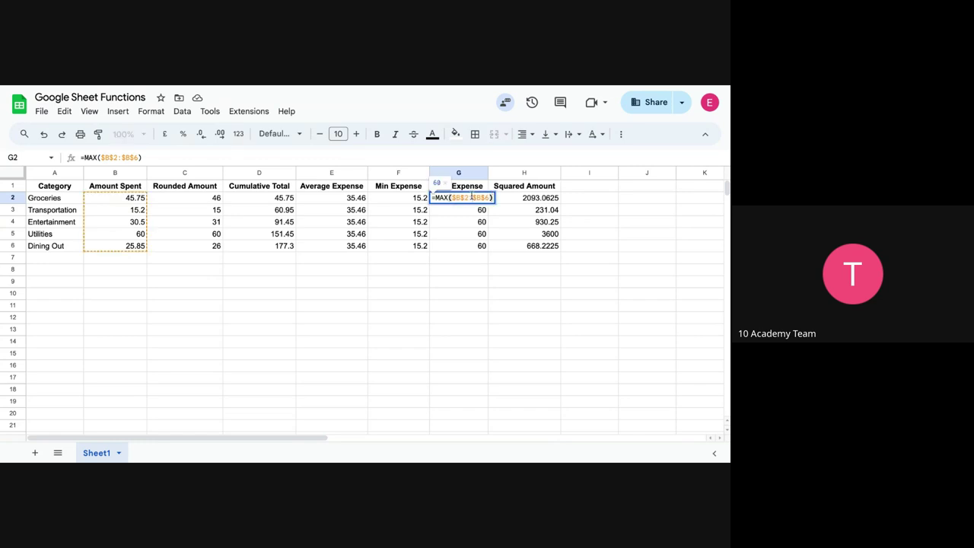
pyautogui.moveTo(452, 198); pyautogui.dragTo(491, 198)
pyautogui.press('Escape')
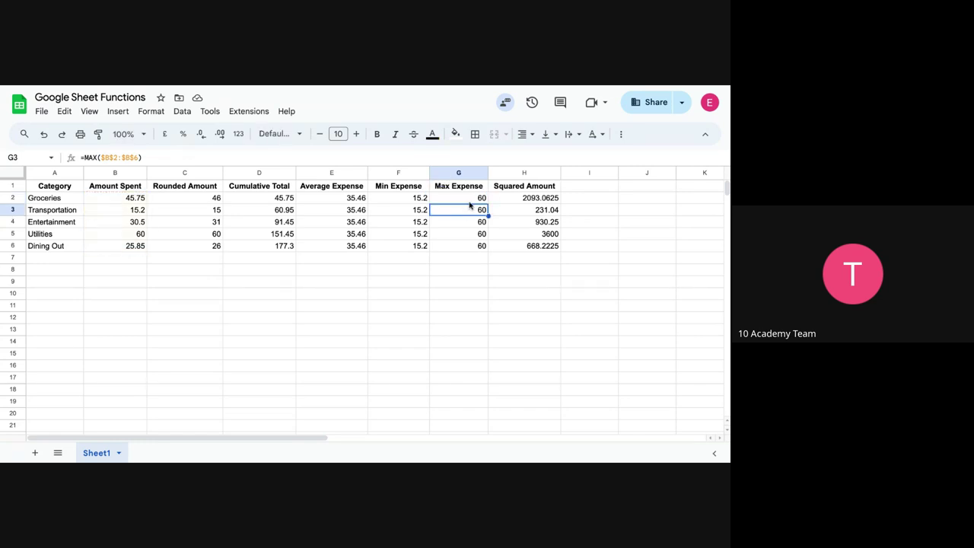
# Clear the Max Expense cells G2:G6 and enter =MAX(B2:B6) in G2 with a relative range.
pyautogui.moveTo(471, 203); pyautogui.dragTo(471, 246)
pyautogui.press('Delete')
pyautogui.click(453, 198)
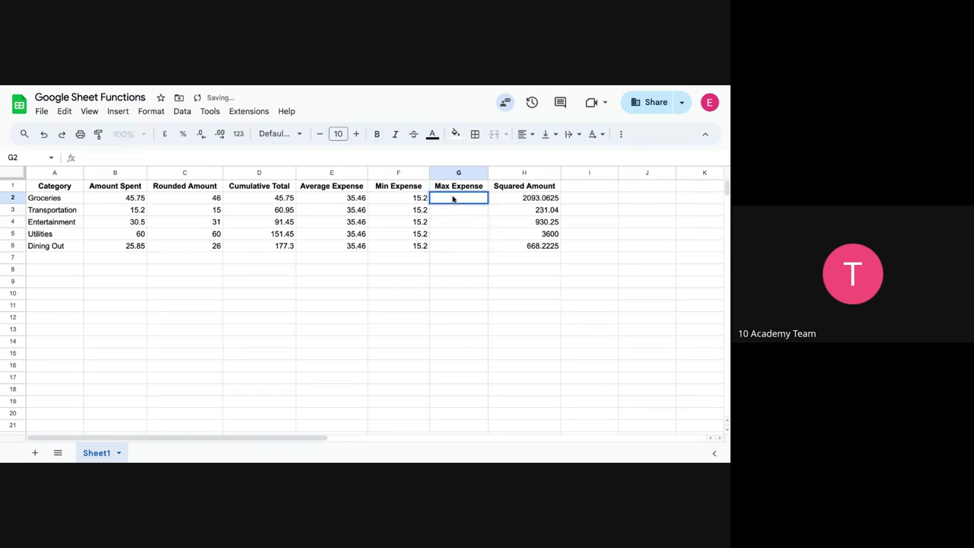
pyautogui.write('=')
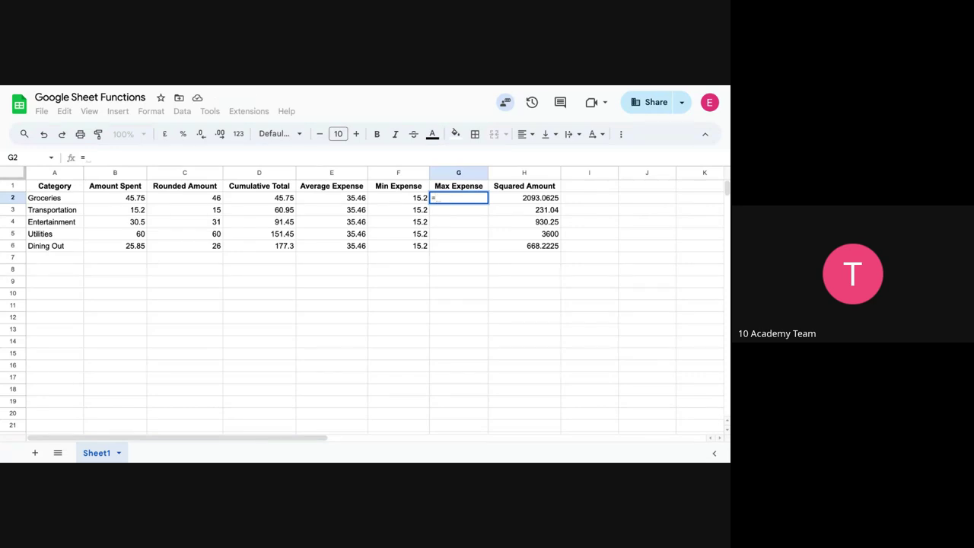
pyautogui.write('MAX')
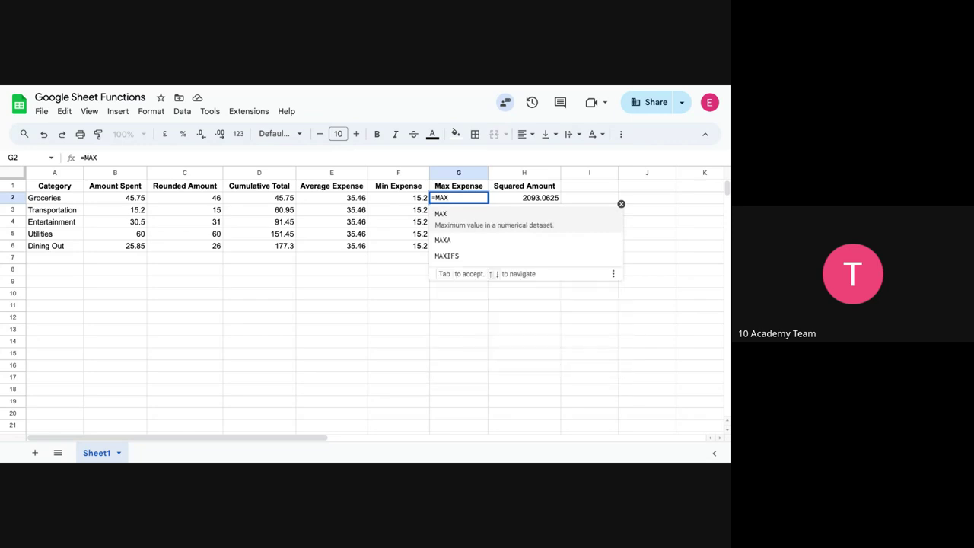
pyautogui.write('()')
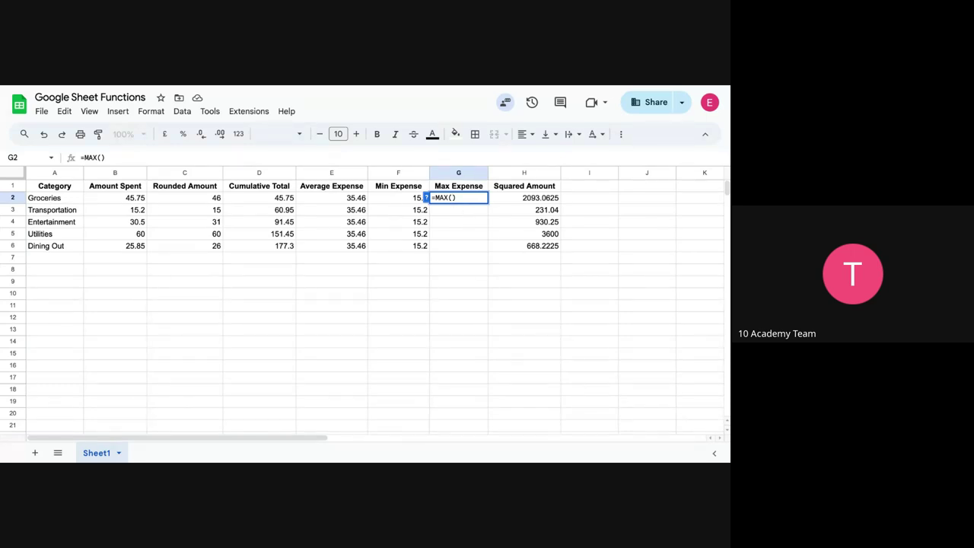
pyautogui.click(133, 200)
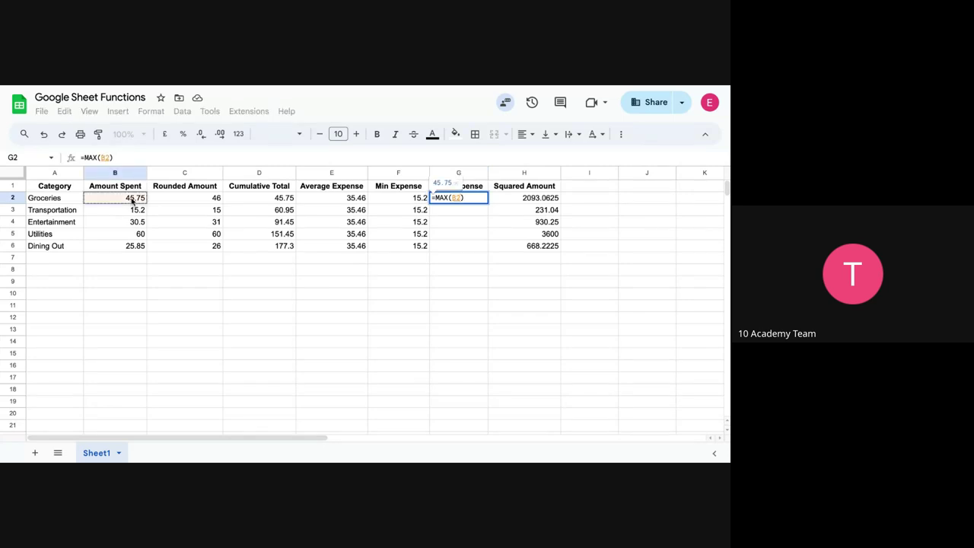
pyautogui.click(129, 247)
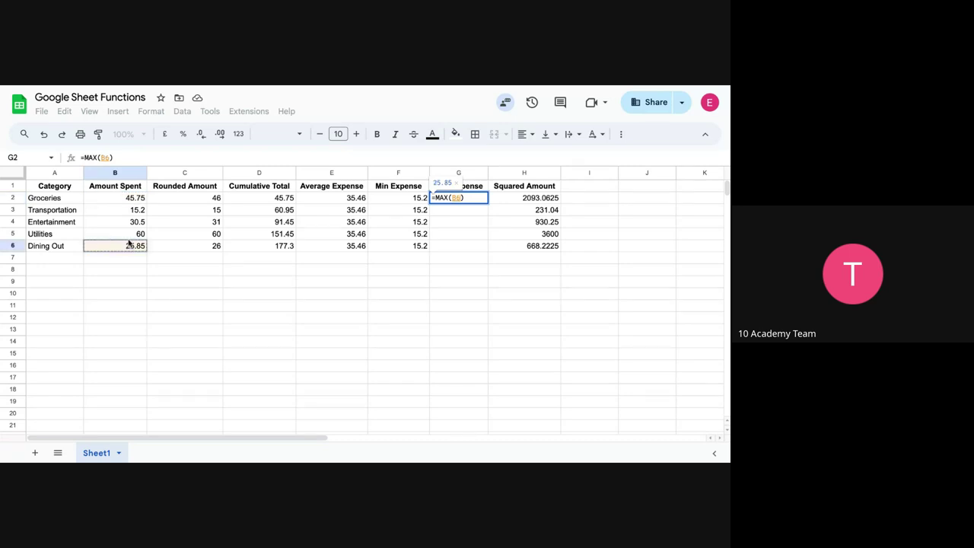
pyautogui.moveTo(136, 198); pyautogui.dragTo(134, 247)
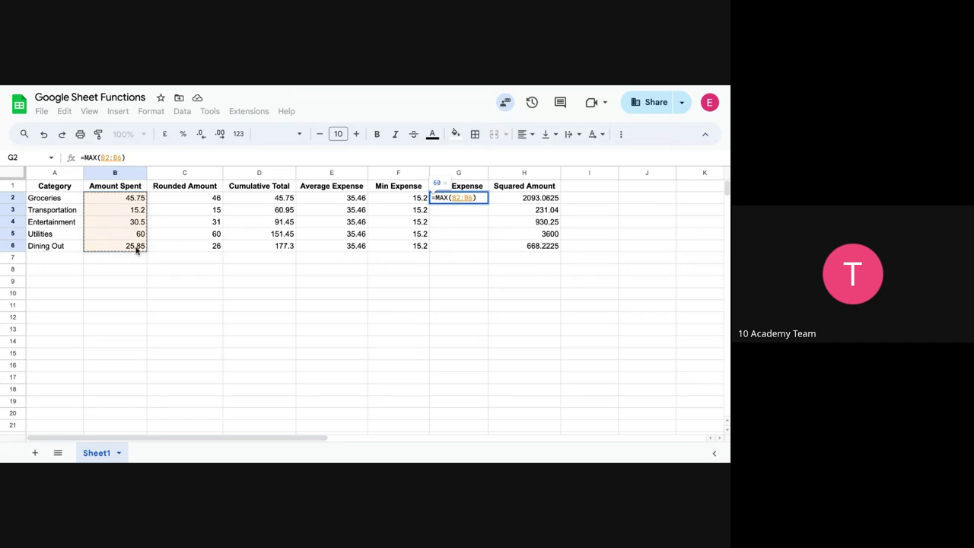
pyautogui.press('Return')
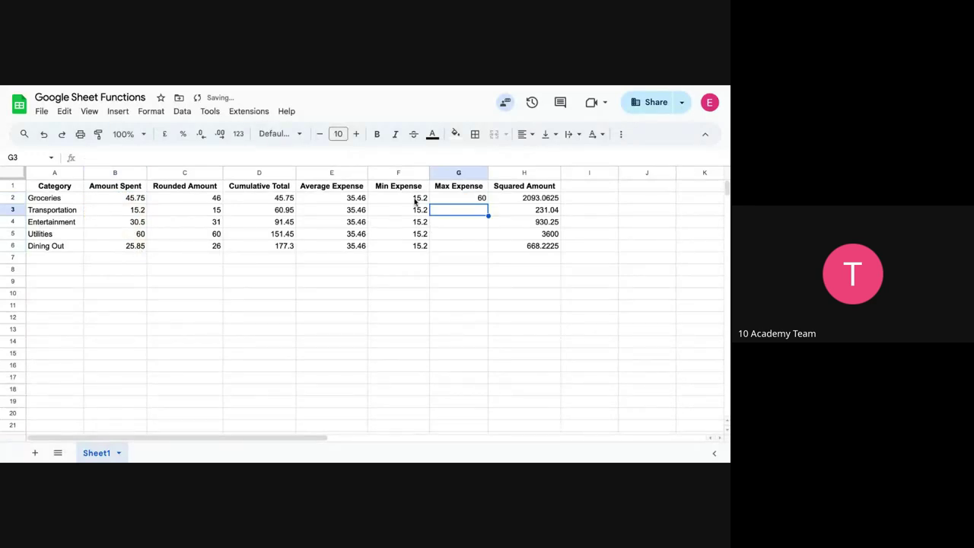
# Compare the MAX formula in G2 with the amounts in B2:B6 and fill it down to G6.
pyautogui.click(470, 199)
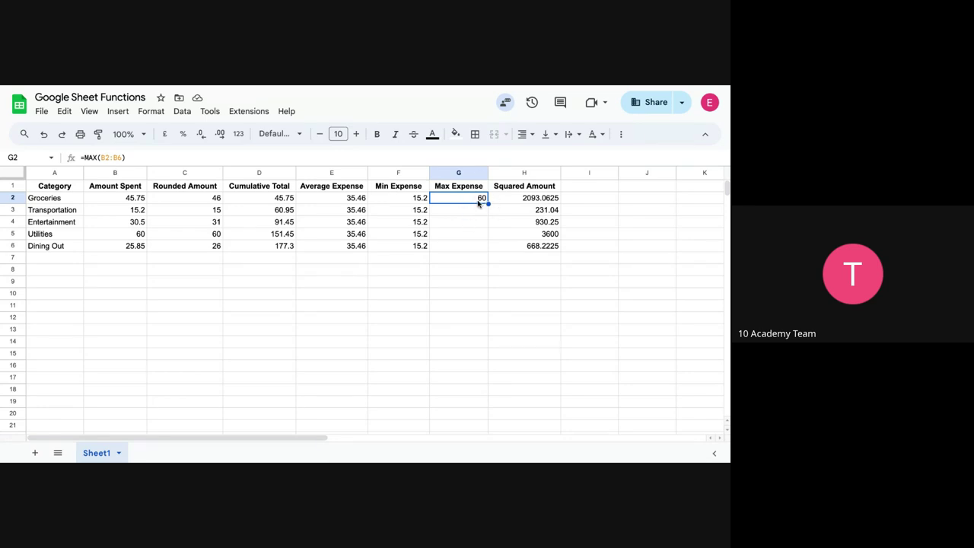
pyautogui.moveTo(137, 197); pyautogui.dragTo(141, 247)
pyautogui.click(143, 199)
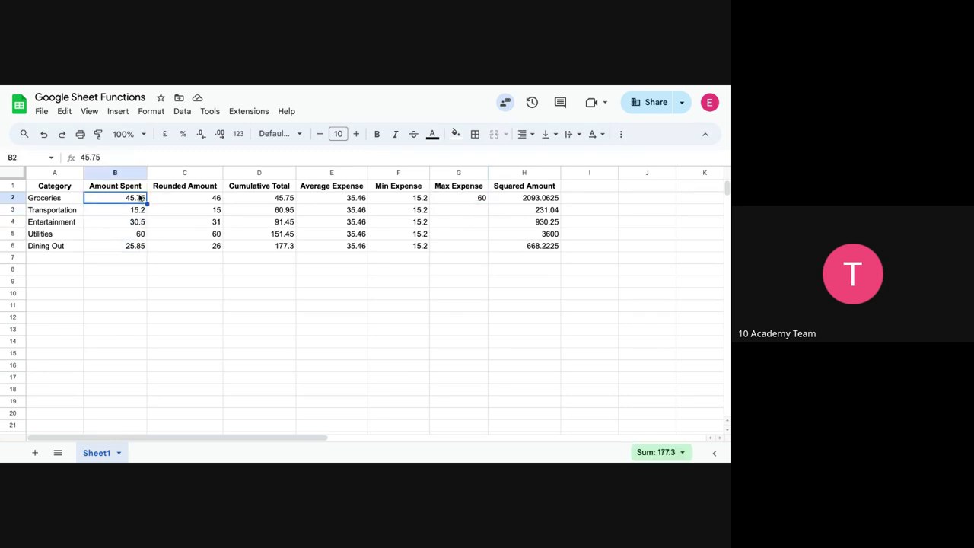
pyautogui.click(470, 200)
pyautogui.moveTo(488, 204); pyautogui.dragTo(487, 244)
# Compare the filled MAX formulas in G3 and G5 with the original in G2.
pyautogui.click(481, 211)
pyautogui.click(480, 236)
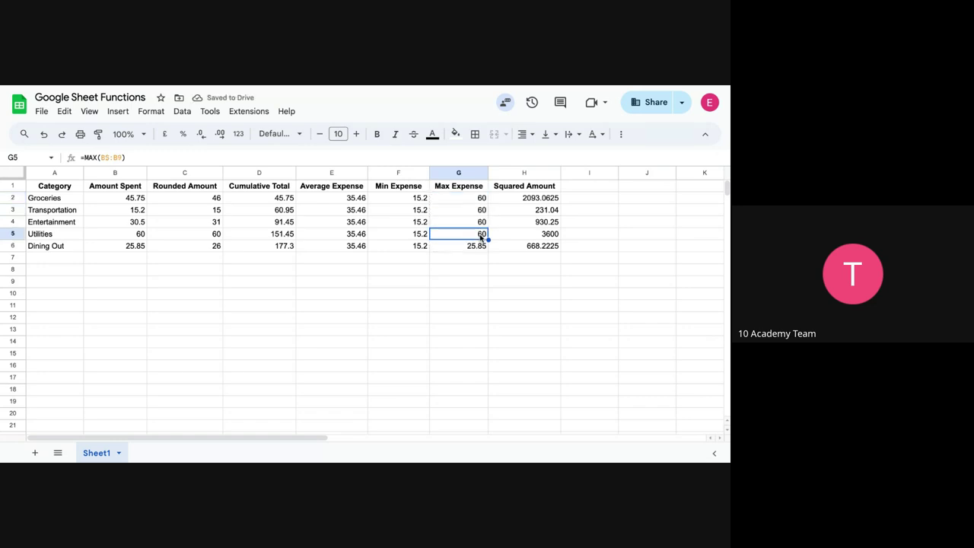
pyautogui.click(481, 199)
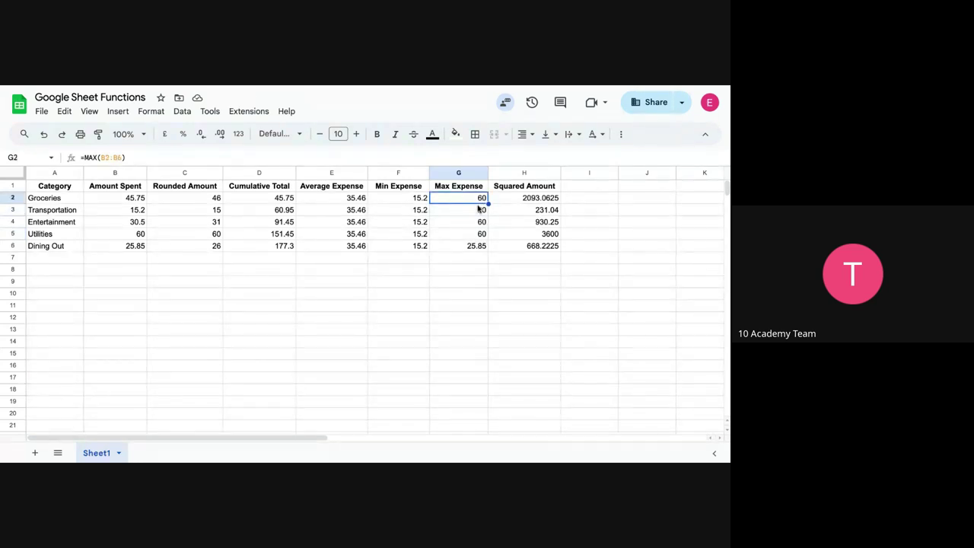
pyautogui.click(478, 210)
# Copy the text of the MAX formula from G2 and review its B2:B6 range.
pyautogui.click(482, 200)
pyautogui.tripleClick(151, 157)
pyautogui.hotkey('ctrl', 'c')
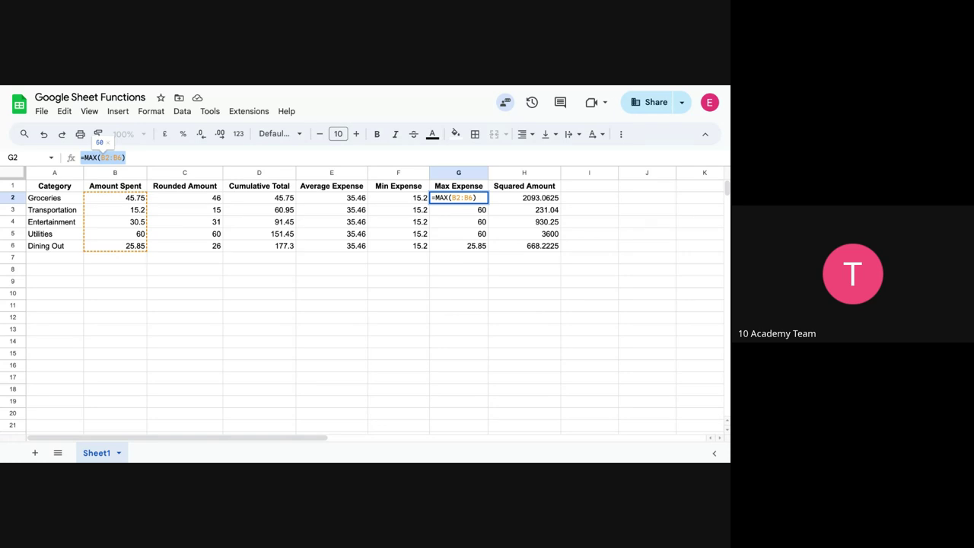
pyautogui.press('Return')
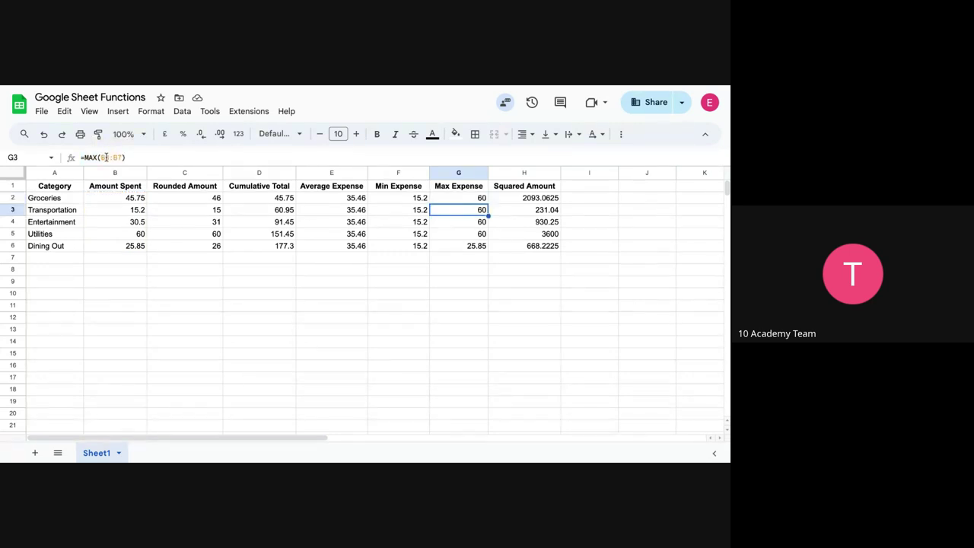
pyautogui.click(456, 198)
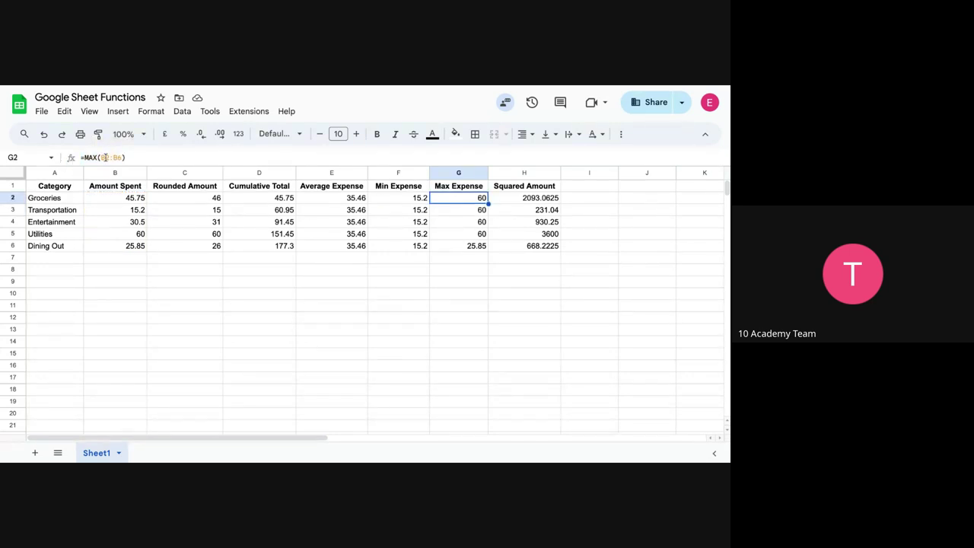
pyautogui.click(105, 157)
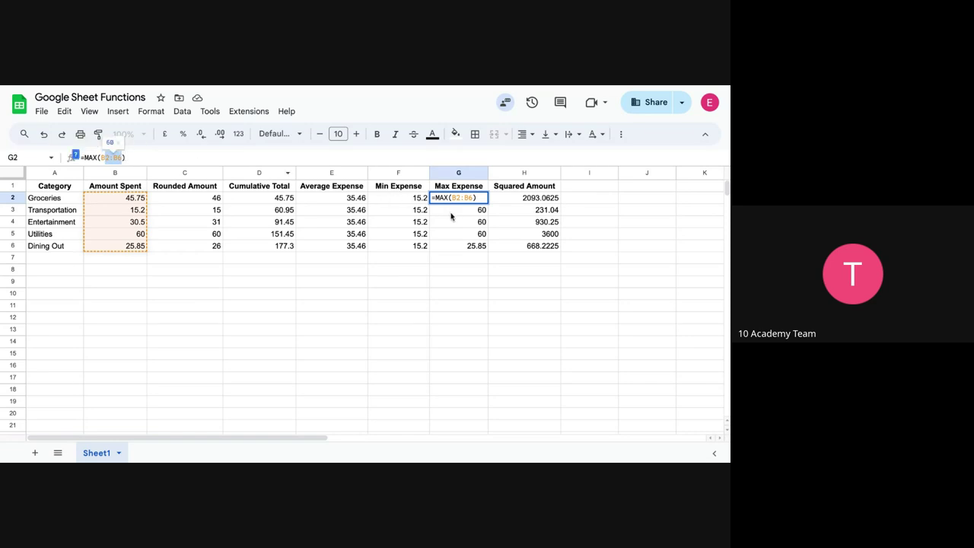
pyautogui.press('Return')
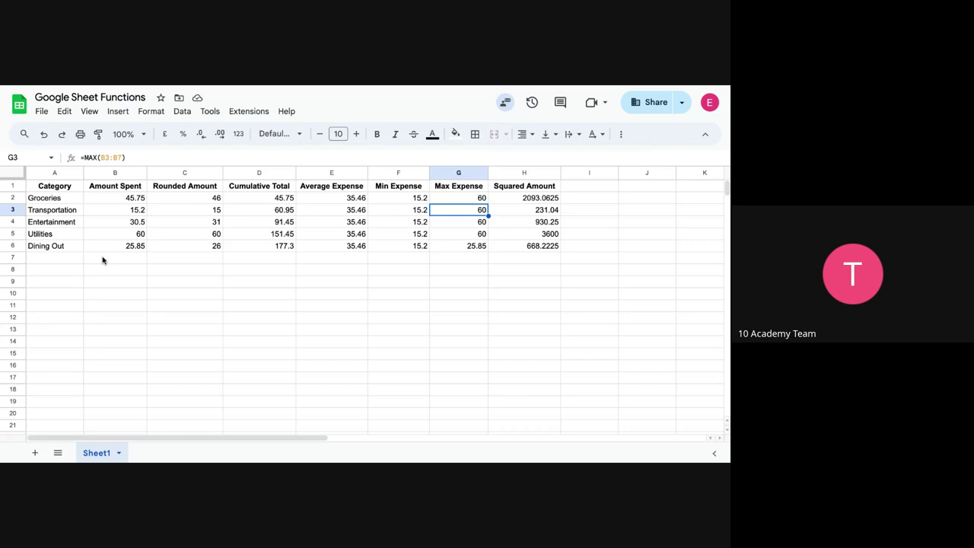
# Replace the shifted formula in G3 with the copied =MAX(B2:B6).
pyautogui.hotkey('ctrl', 'v')
pyautogui.doubleClick(479, 212)
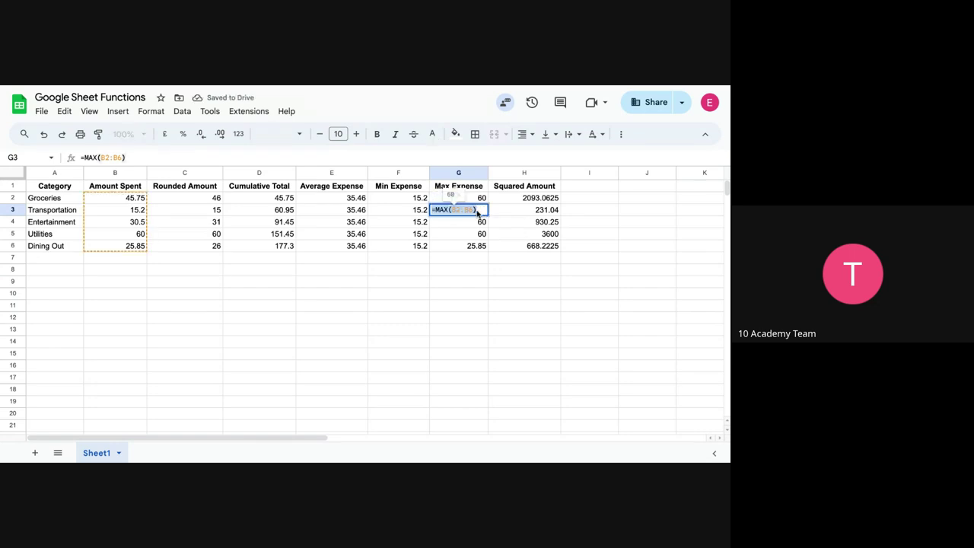
pyautogui.hotkey('ctrl', 'a')
pyautogui.press('BackSpace')
pyautogui.press('Escape')
pyautogui.press('Down')
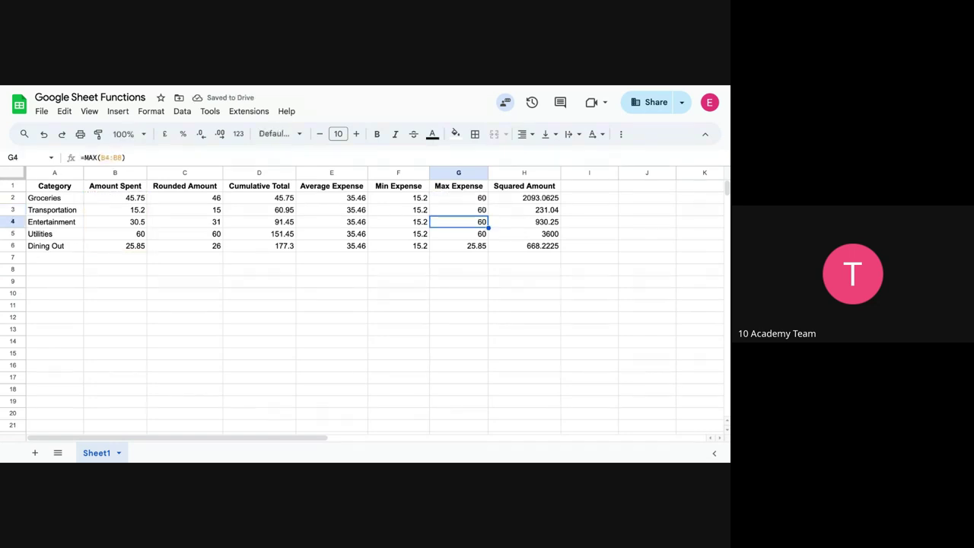
# Replace the shifted formula in G4 with the copied =MAX(B2:B6).
pyautogui.doubleClick(479, 225)
pyautogui.hotkey('ctrl', 'a')
pyautogui.press('BackSpace')
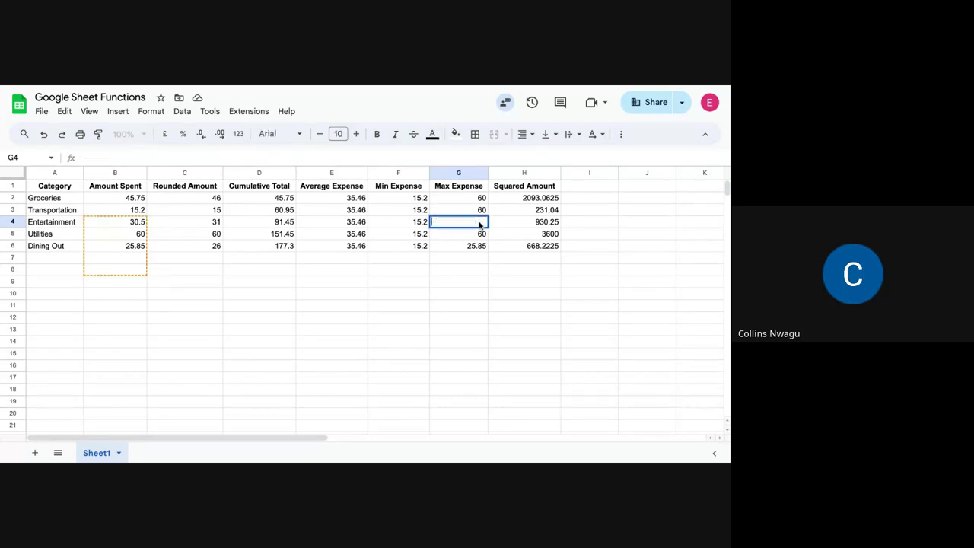
pyautogui.press('Escape')
pyautogui.press('Down')
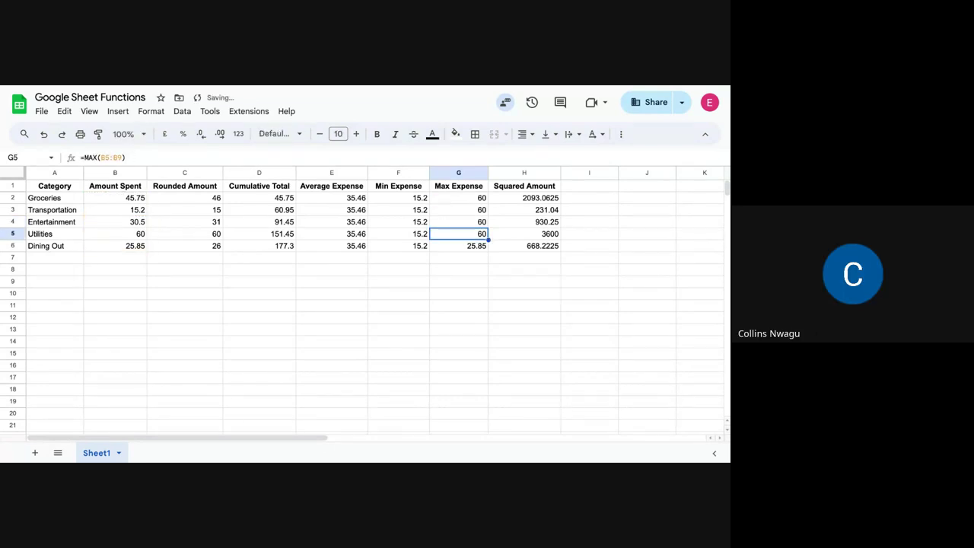
# Replace the shifted formula in G5 with the copied =MAX(B2:B6).
pyautogui.doubleClick(476, 238)
pyautogui.hotkey('ctrl', 'a')
pyautogui.press('BackSpace')
pyautogui.hotkey('ctrl', 'z')
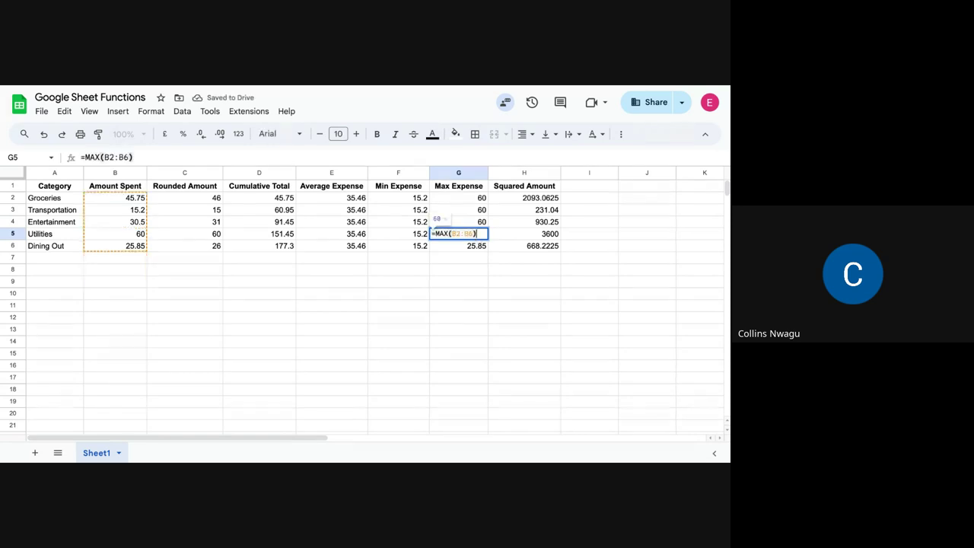
pyautogui.press('Escape')
pyautogui.press('Down')
# Replace the shifted formula in G6 with the copied =MAX(B2:B6).
pyautogui.doubleClick(470, 245)
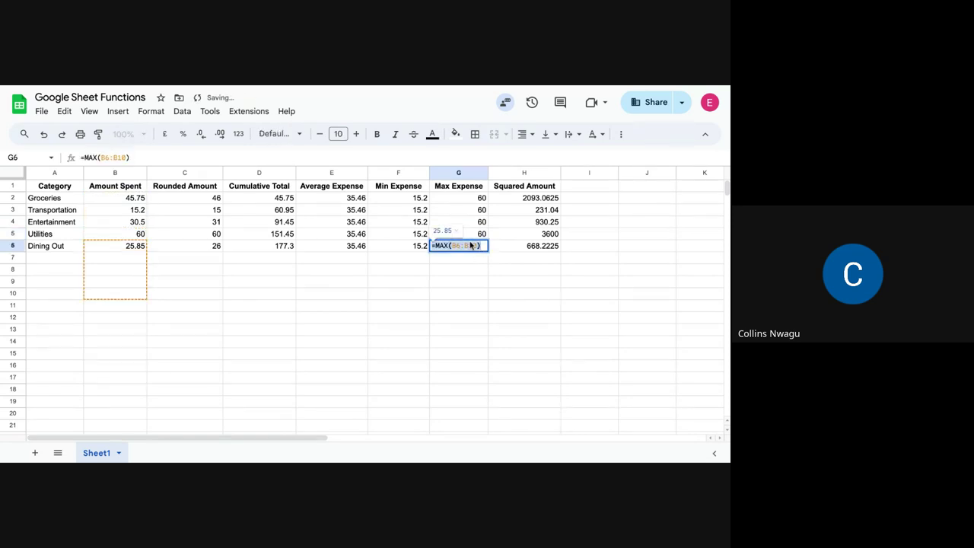
pyautogui.hotkey('ctrl', 'a')
pyautogui.press('BackSpace')
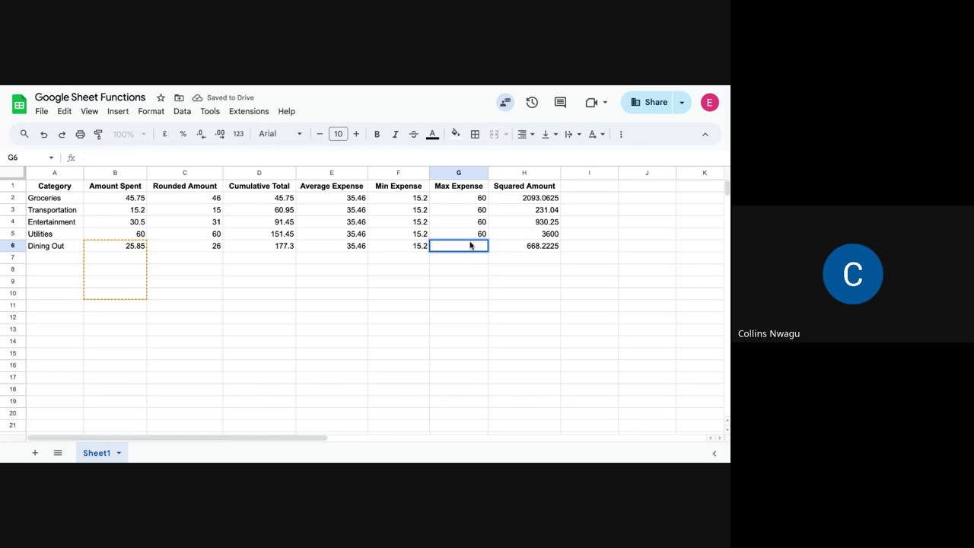
pyautogui.press('Escape')
# Review the Amount Spent values in B2:B6 that the MAX formulas cover.
pyautogui.click(135, 199)
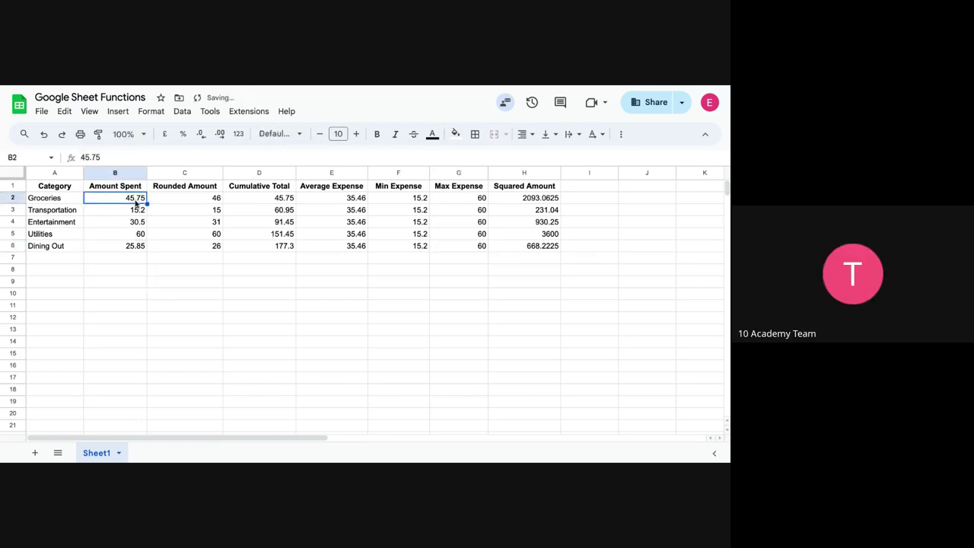
pyautogui.moveTo(136, 202); pyautogui.dragTo(136, 246)
pyautogui.click(136, 245)
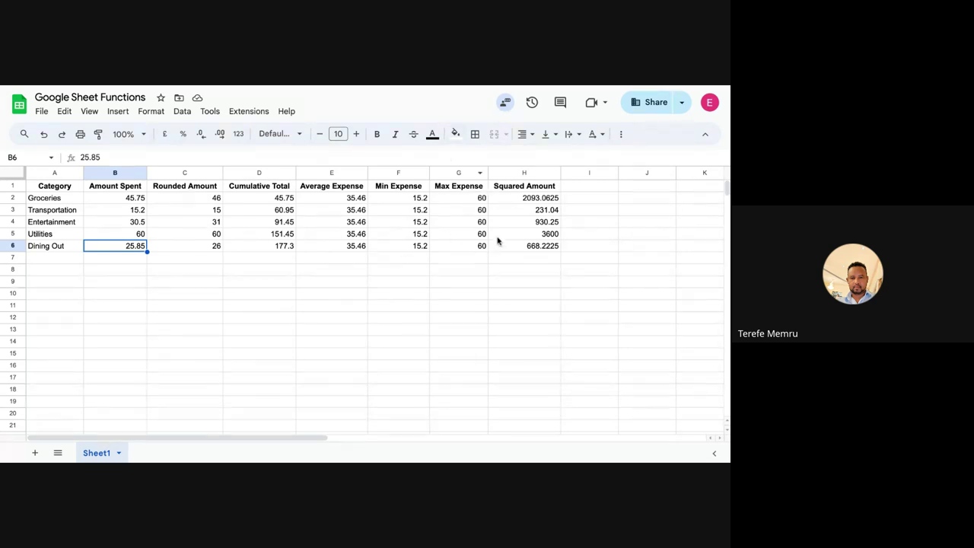
# Change the exponent of the POWER formula in H2 to 3 to try cubing the amount.
pyautogui.click(524, 199)
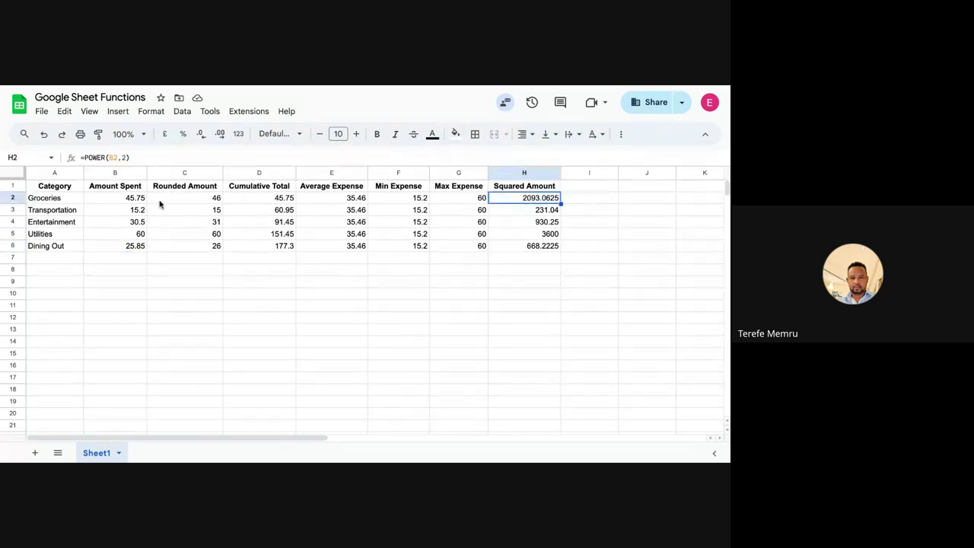
pyautogui.click(126, 156)
pyautogui.press('BackSpace')
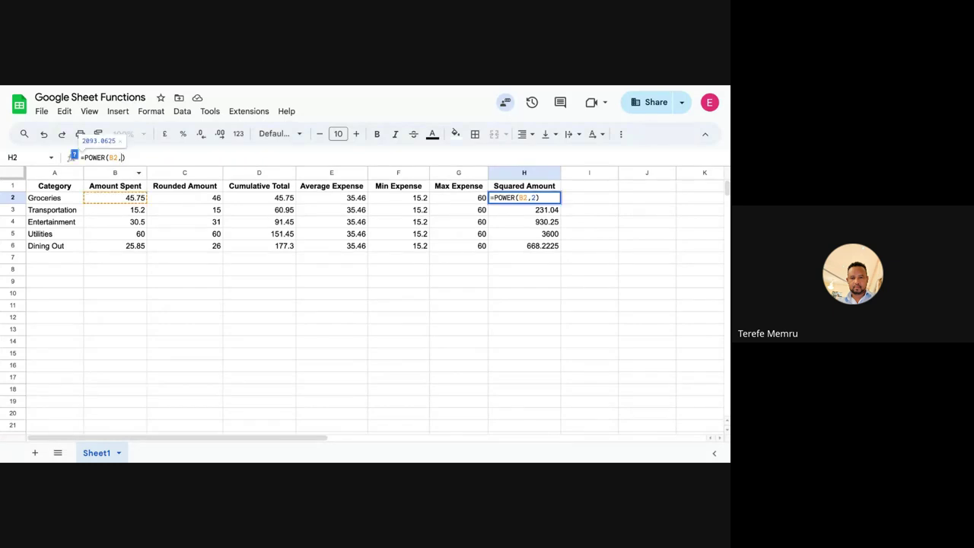
pyautogui.write('3')
pyautogui.press('Return')
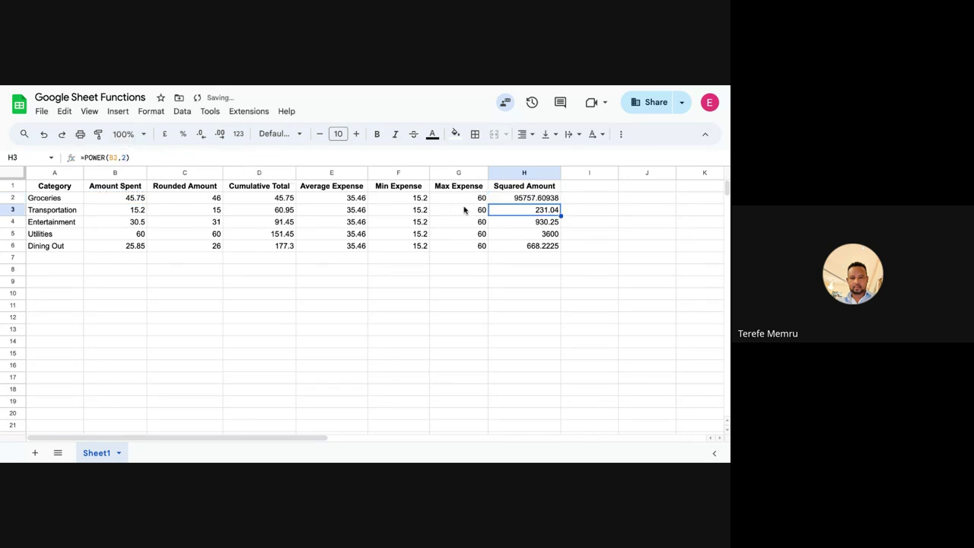
# Set the exponent of the POWER formula in H2 back to 2.
pyautogui.press('Up')
pyautogui.click(128, 156)
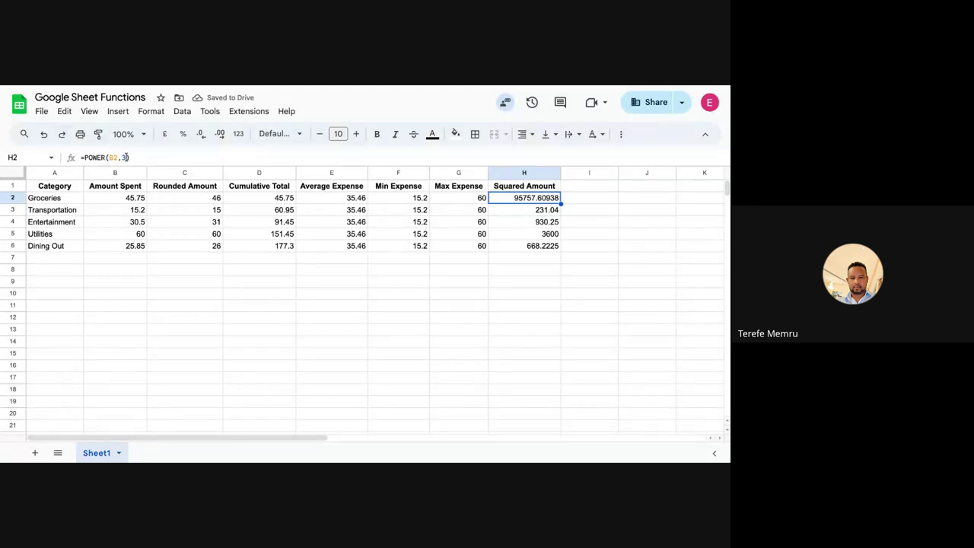
pyautogui.press('BackSpace')
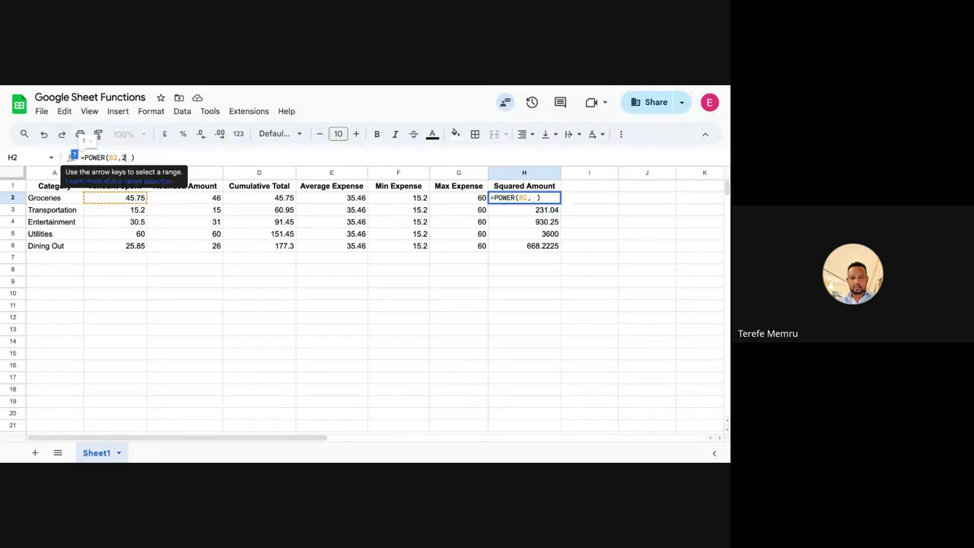
pyautogui.write('2')
pyautogui.press('Return')
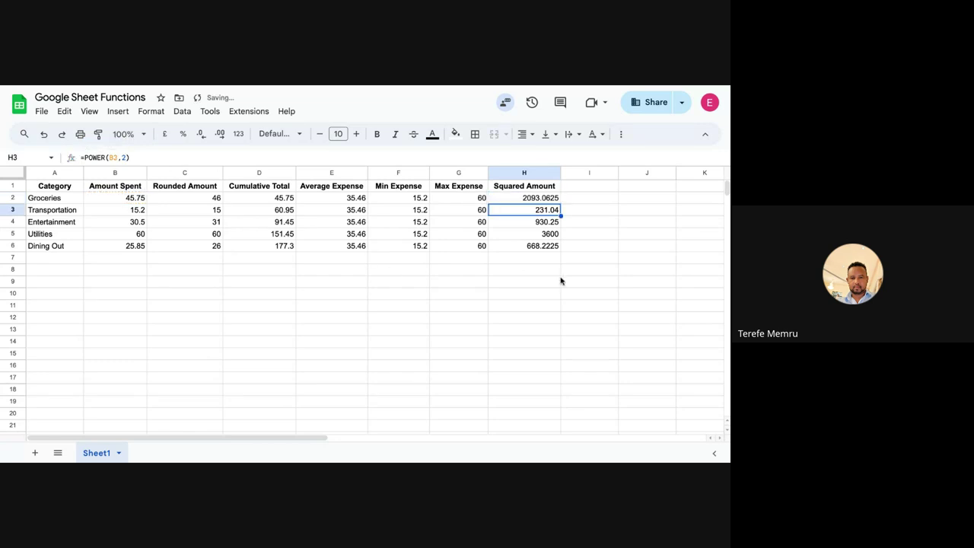
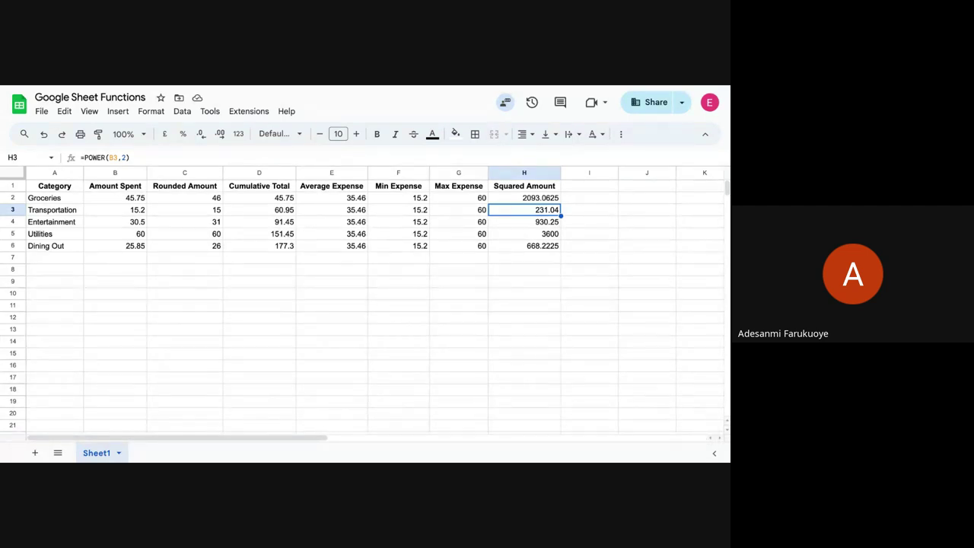
# Switch to the Google Sheet Formulas document in Google Docs and examine the base and exponent parts of its equation.
pyautogui.hotkey('ctrl', 'Tab')
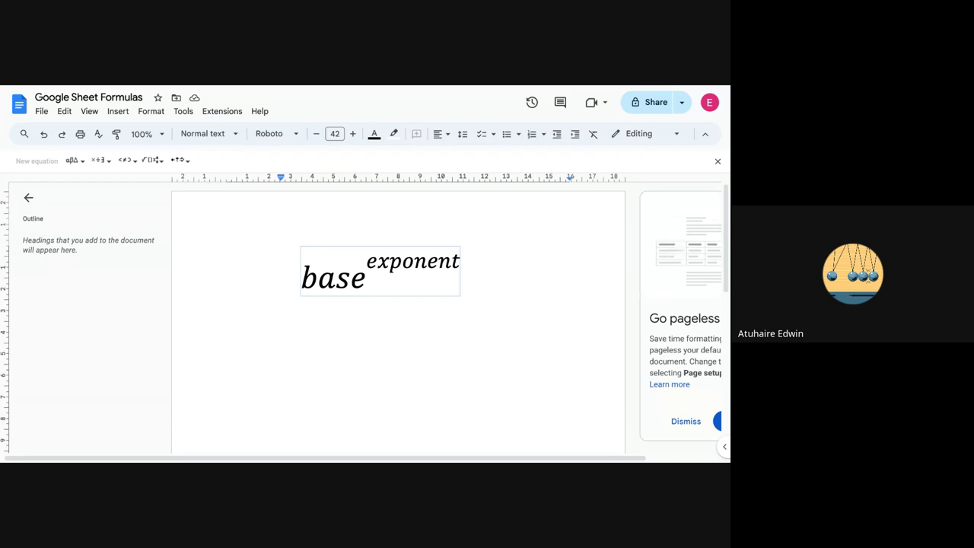
pyautogui.doubleClick(340, 276)
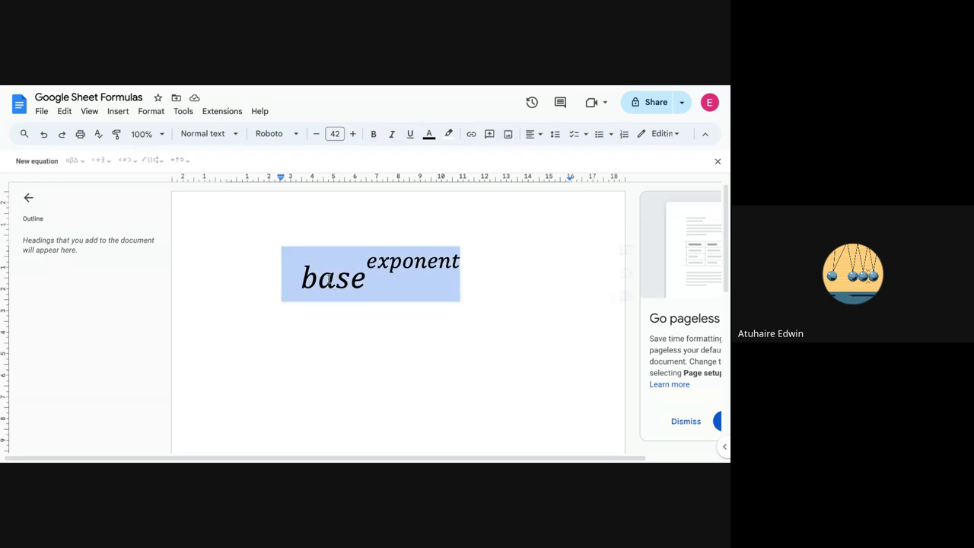
pyautogui.click(337, 277)
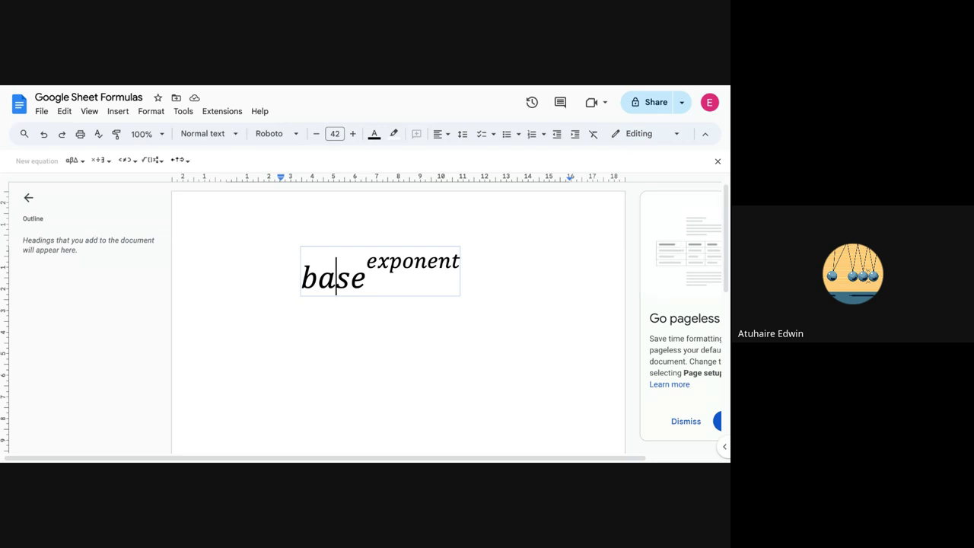
pyautogui.click(302, 276)
pyautogui.click(368, 278)
pyautogui.moveTo(367, 278); pyautogui.dragTo(454, 260)
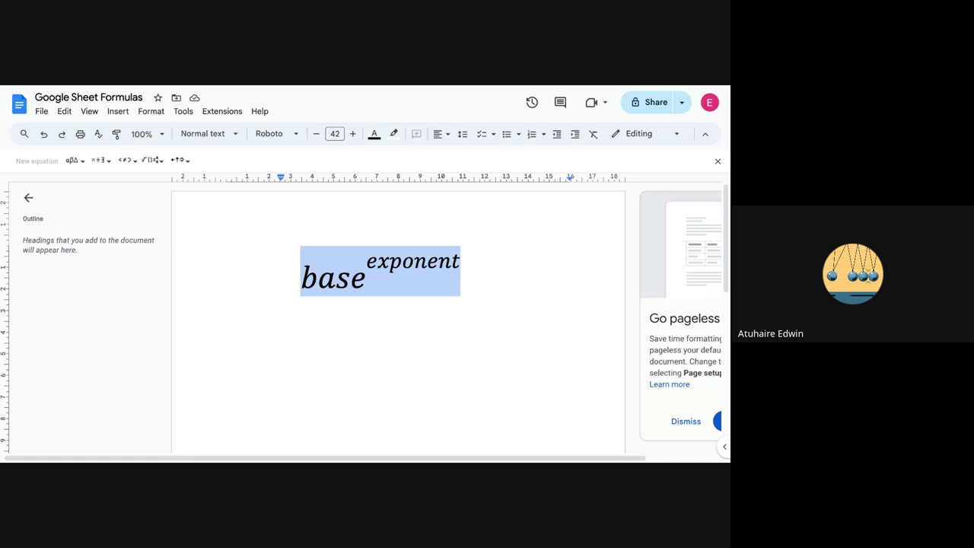
pyautogui.click(300, 277)
pyautogui.moveTo(300, 277); pyautogui.dragTo(374, 277)
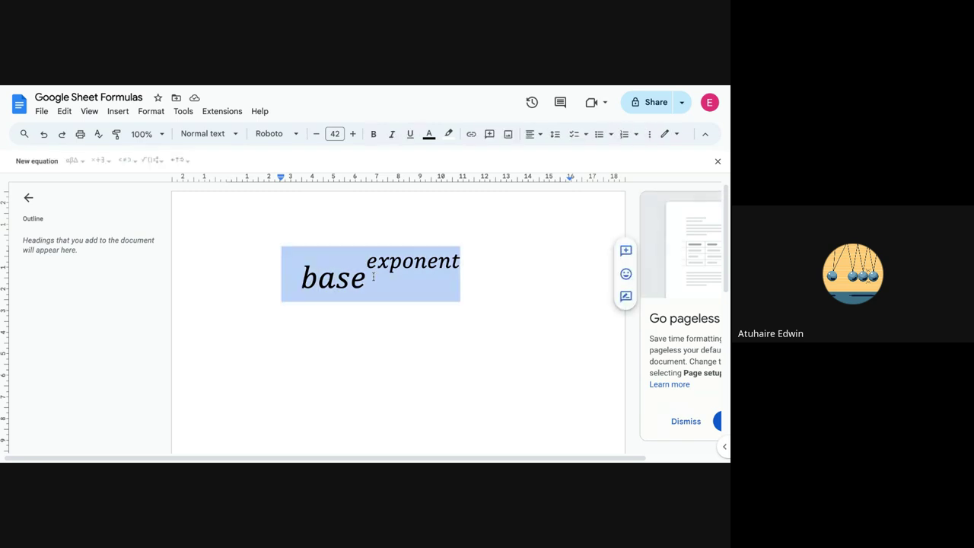
pyautogui.press('Left')
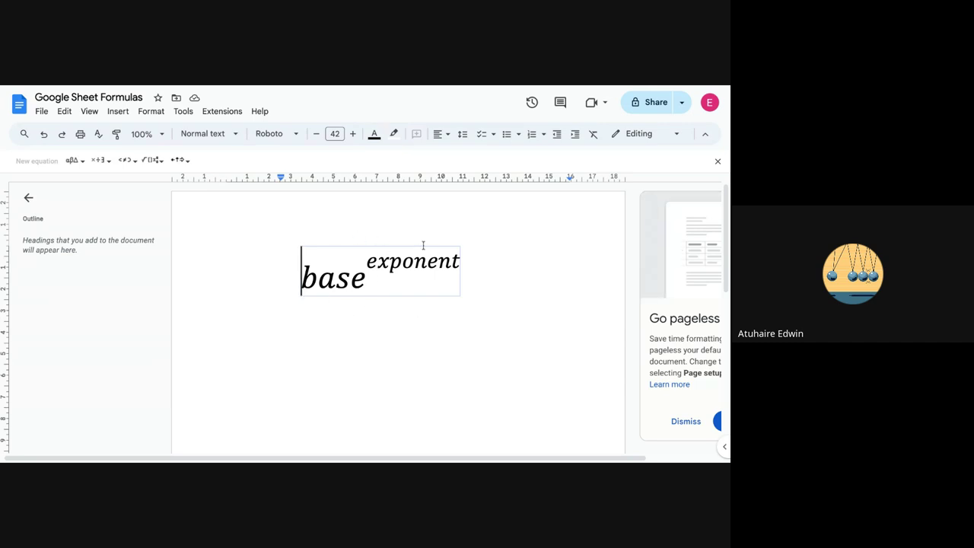
pyautogui.press('Right')
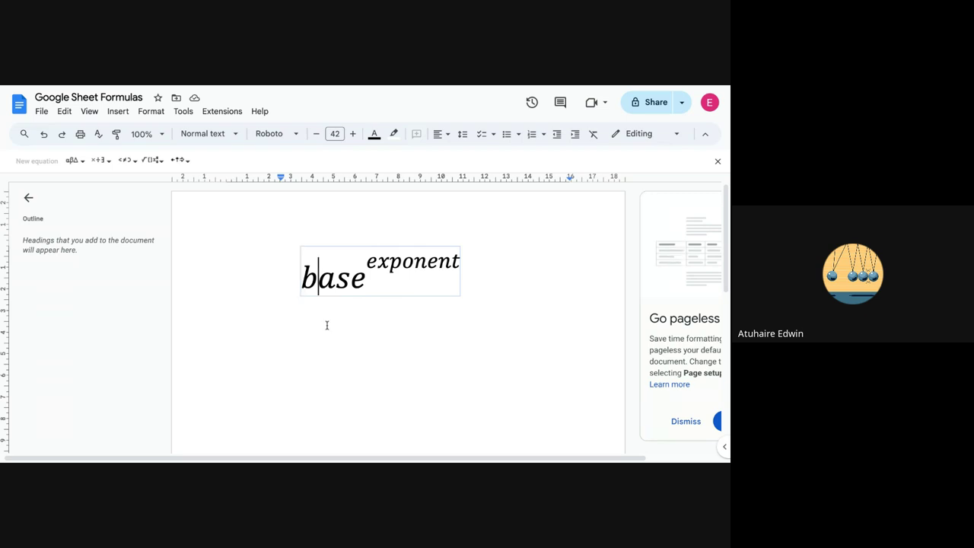
# Add the example equation 2 to the power of 2 on a new line below the base-exponent equation.
pyautogui.click(464, 276)
pyautogui.press('Return')
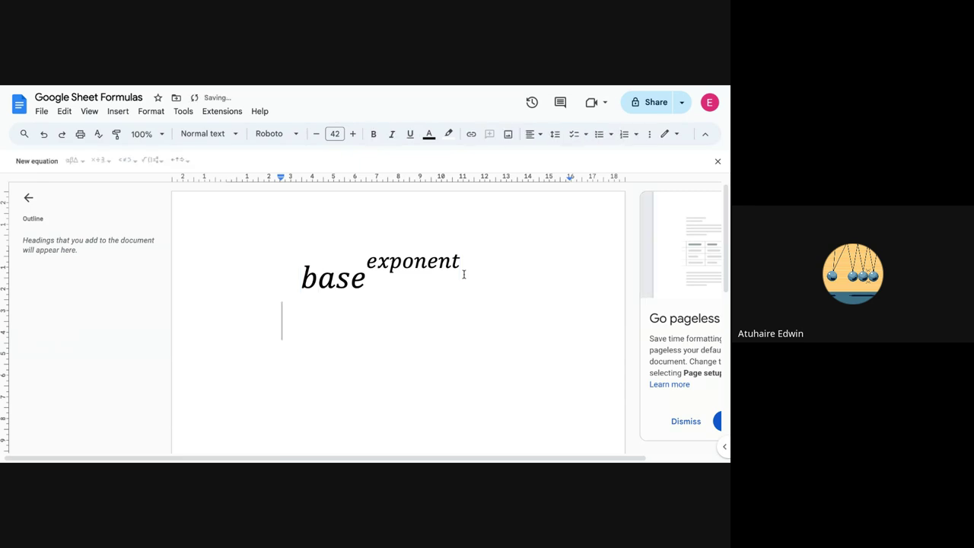
pyautogui.write('2')
pyautogui.hotkey('ctrl', '.')
pyautogui.write('2')
pyautogui.press('Return')
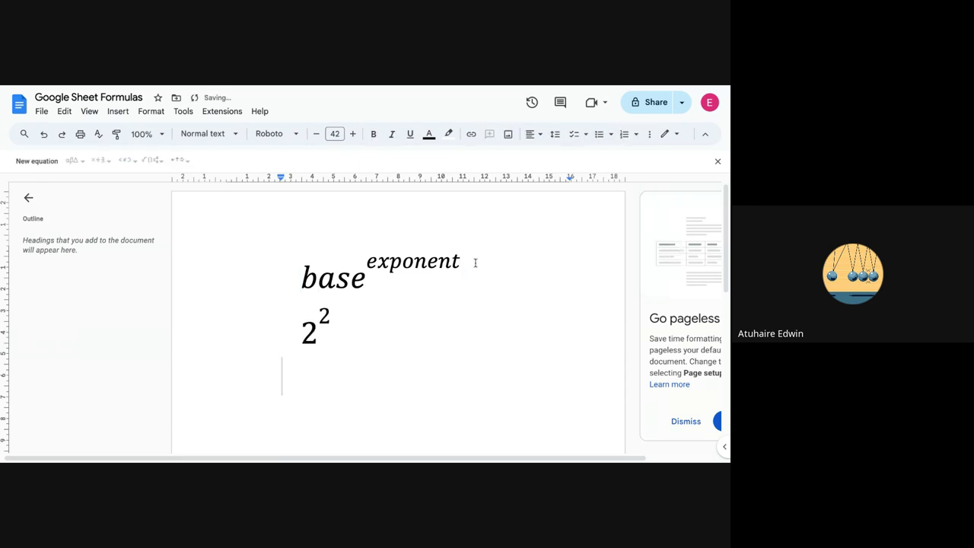
# Change the exponent of the example equation to 4.
pyautogui.click(325, 318)
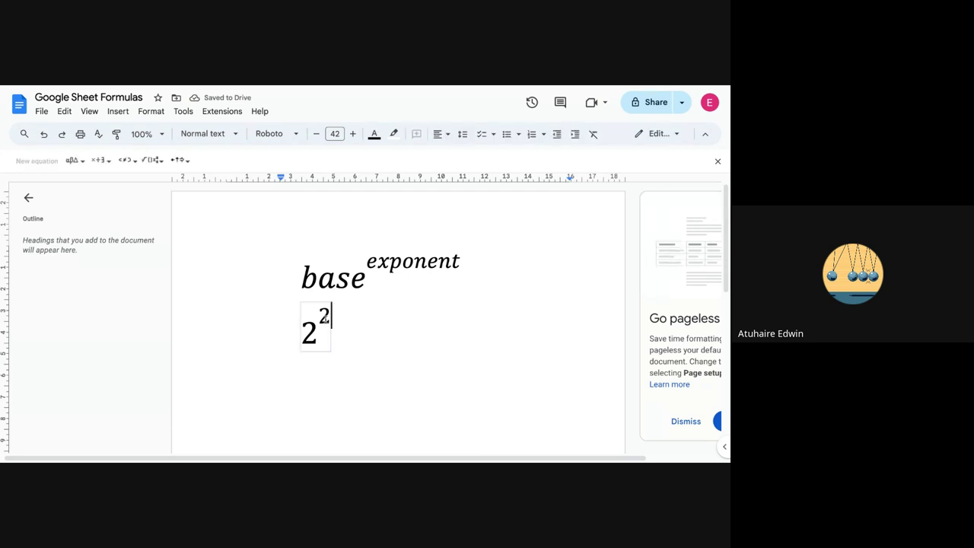
pyautogui.press('BackSpace')
pyautogui.write('4')
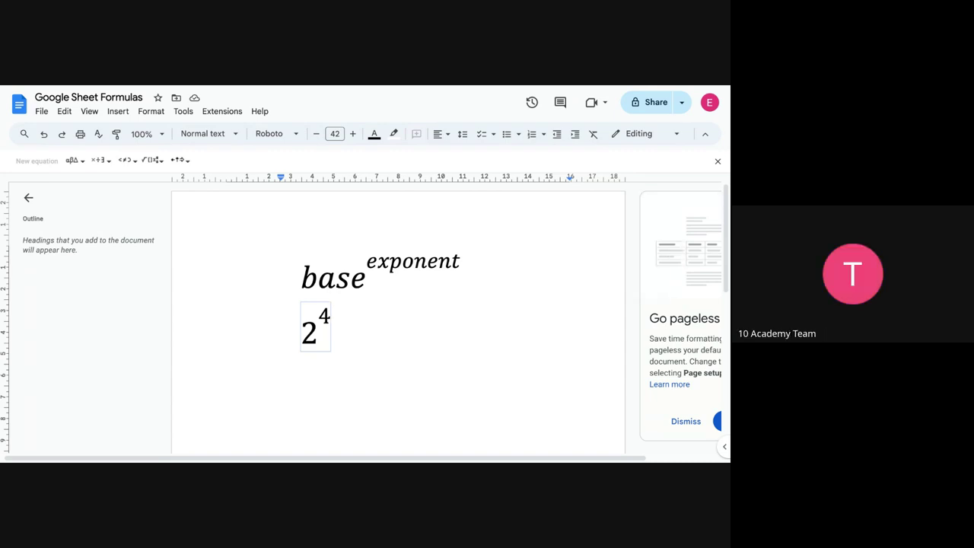
# Examine how the base and exponent in the general equation correspond to the numbers in the example below.
pyautogui.click(295, 276)
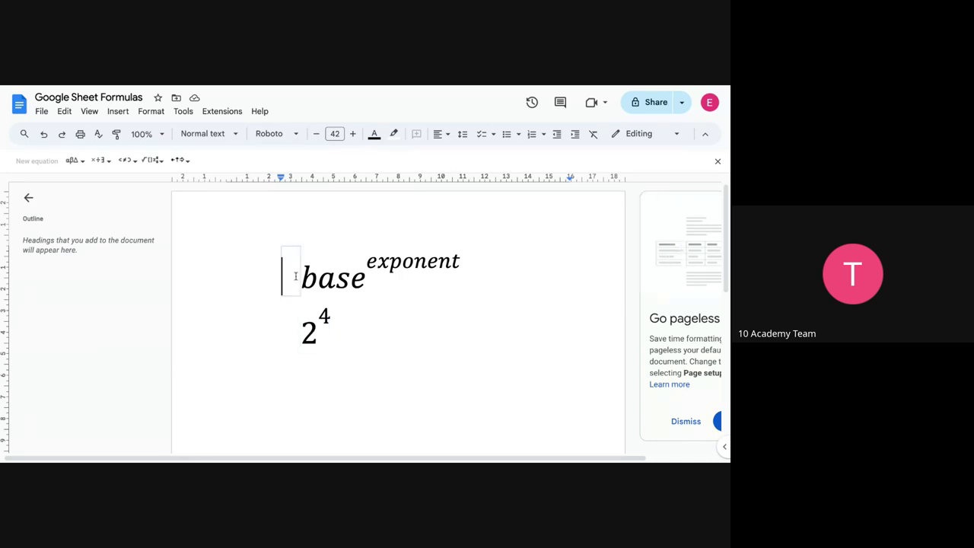
pyautogui.moveTo(295, 276); pyautogui.dragTo(438, 198)
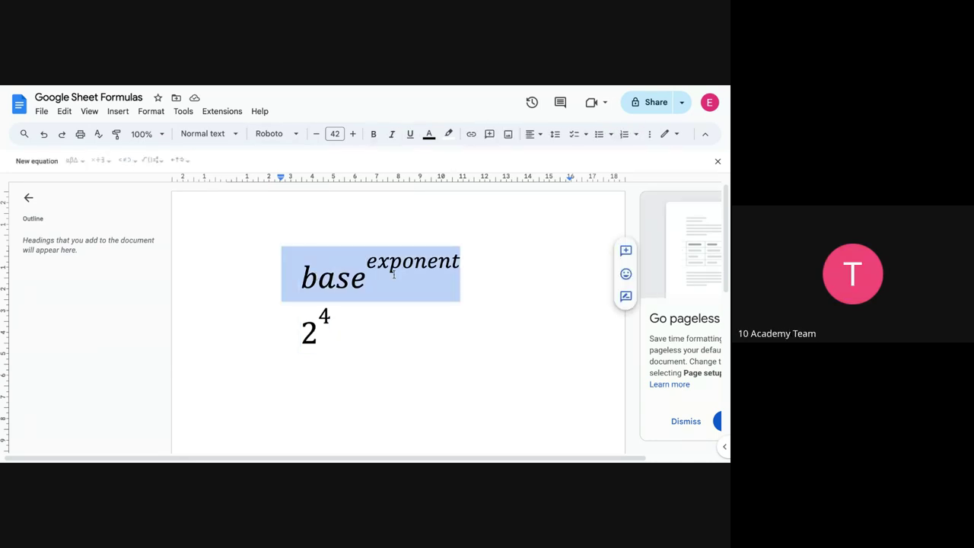
pyautogui.click(403, 259)
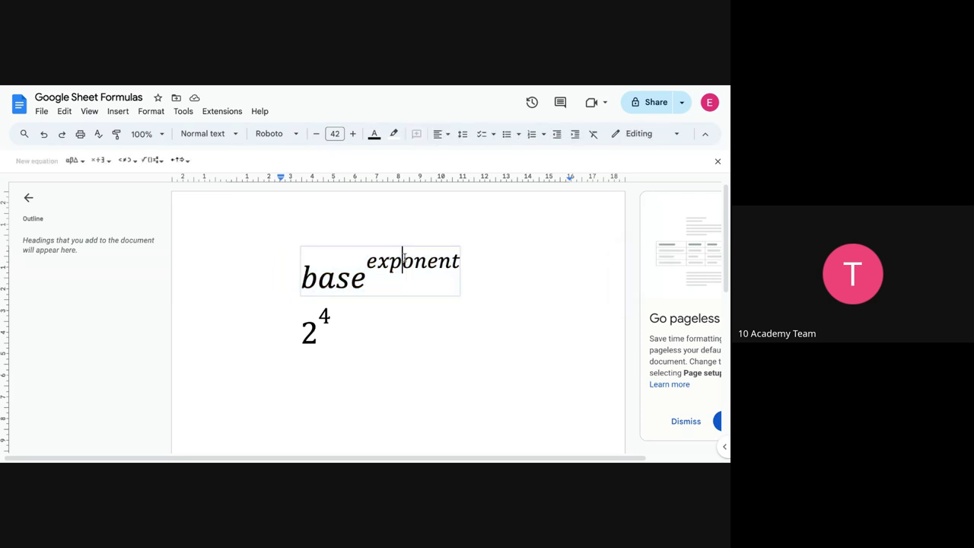
pyautogui.moveTo(404, 259); pyautogui.dragTo(340, 279)
pyautogui.click(476, 276)
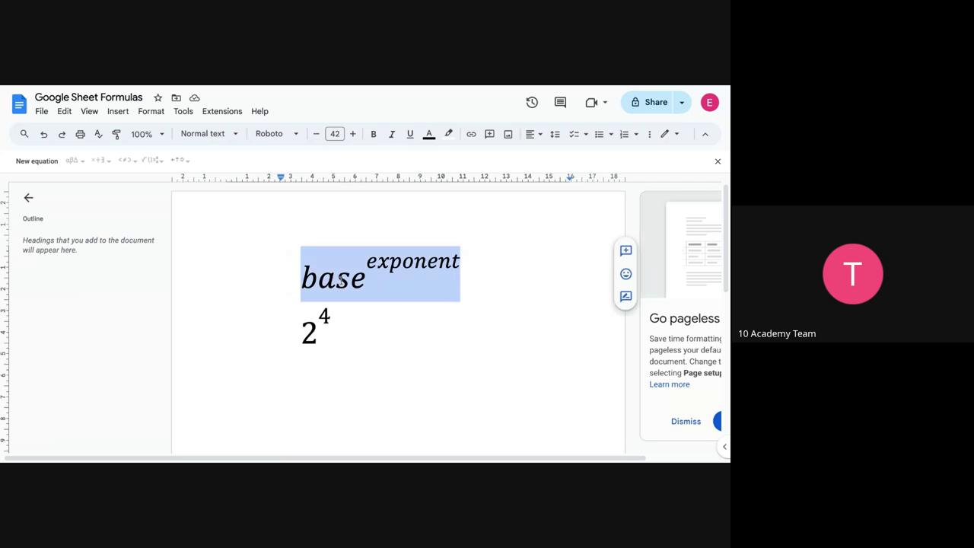
pyautogui.click(289, 276)
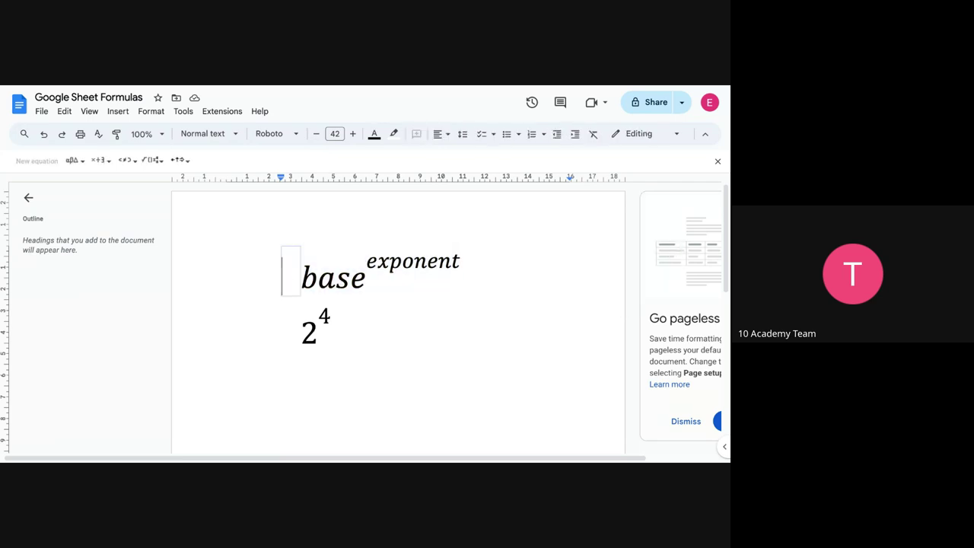
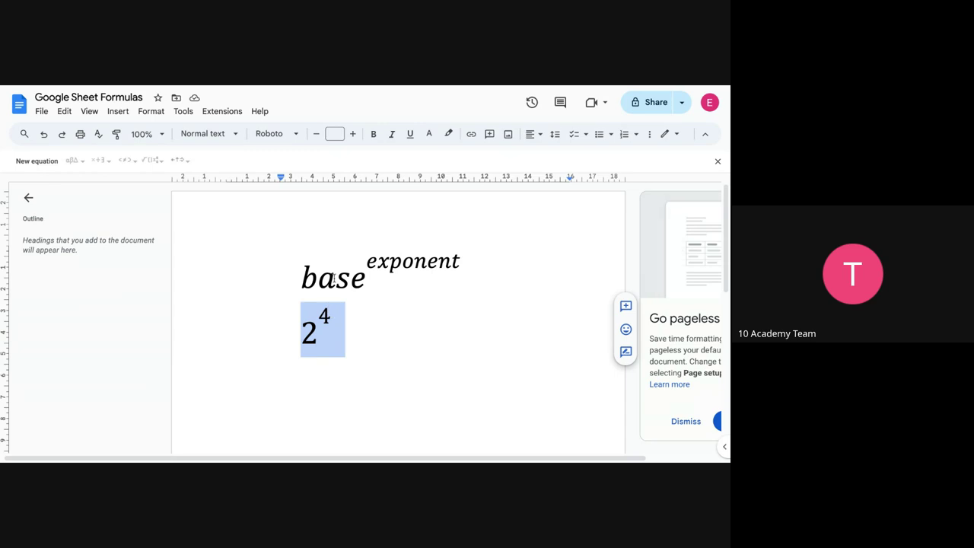
pyautogui.doubleClick(386, 260)
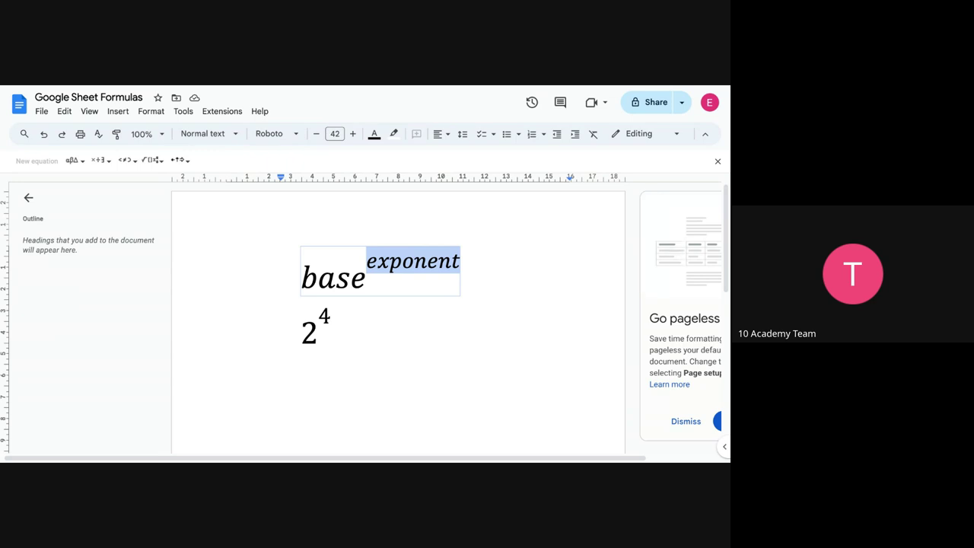
pyautogui.click(337, 275)
pyautogui.doubleClick(337, 278)
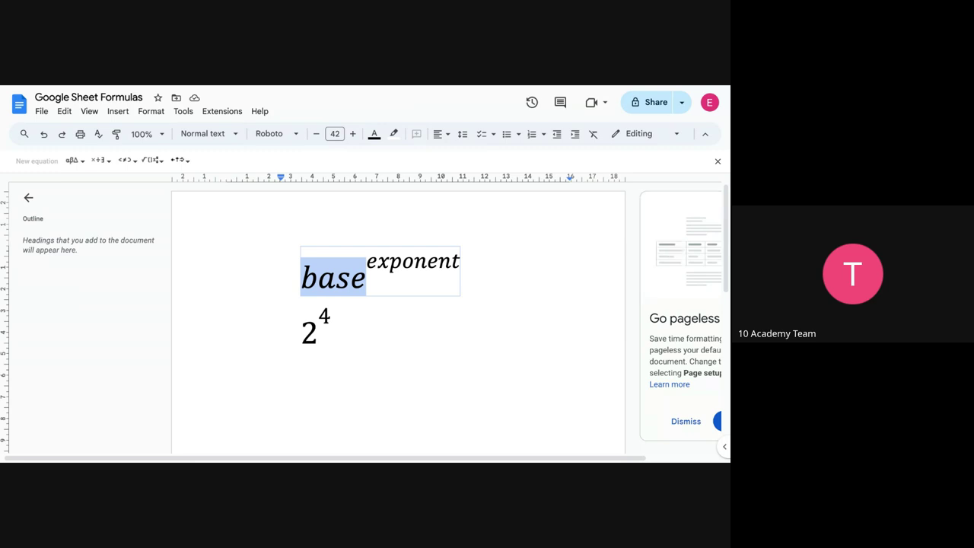
# Change the base of the example equation to 5.
pyautogui.click(304, 323)
pyautogui.click(313, 325)
pyautogui.press('BackSpace')
pyautogui.write('5')
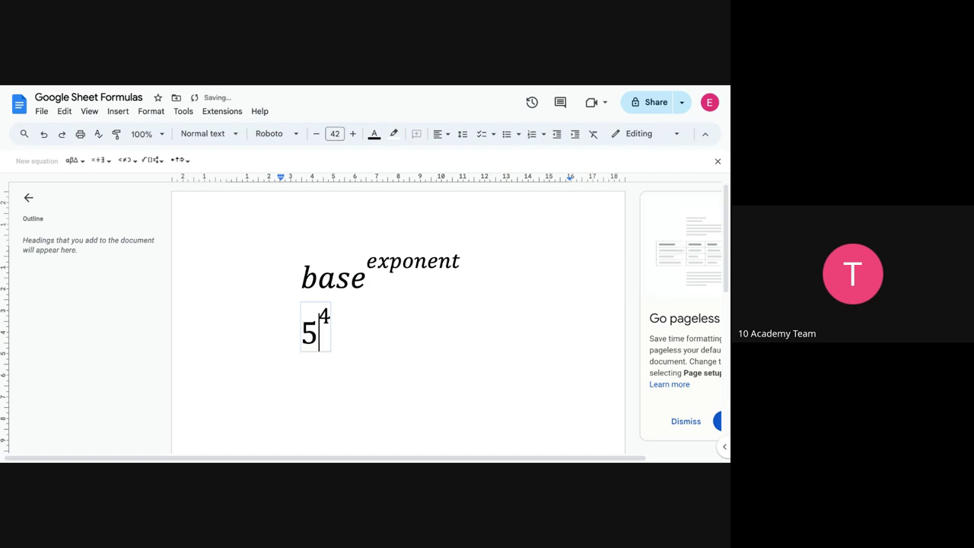
pyautogui.click(325, 318)
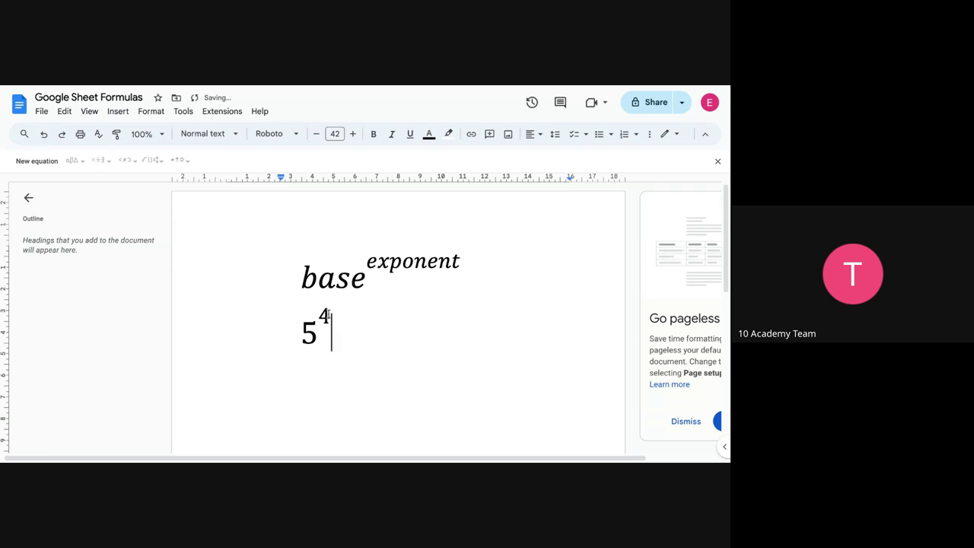
# Change the exponent of the example equation with base 5 to 2.
pyautogui.doubleClick(326, 314)
pyautogui.press('BackSpace')
pyautogui.write('2')
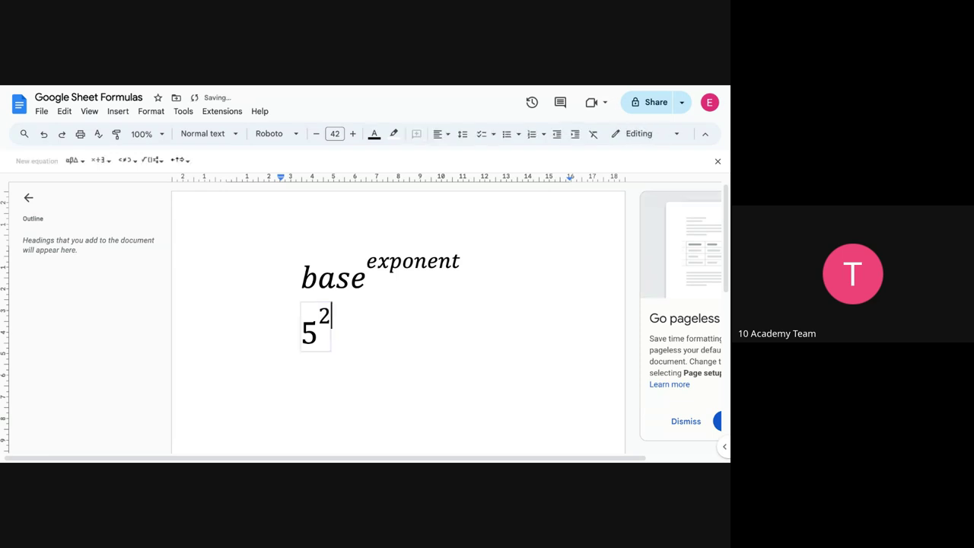
pyautogui.click(329, 376)
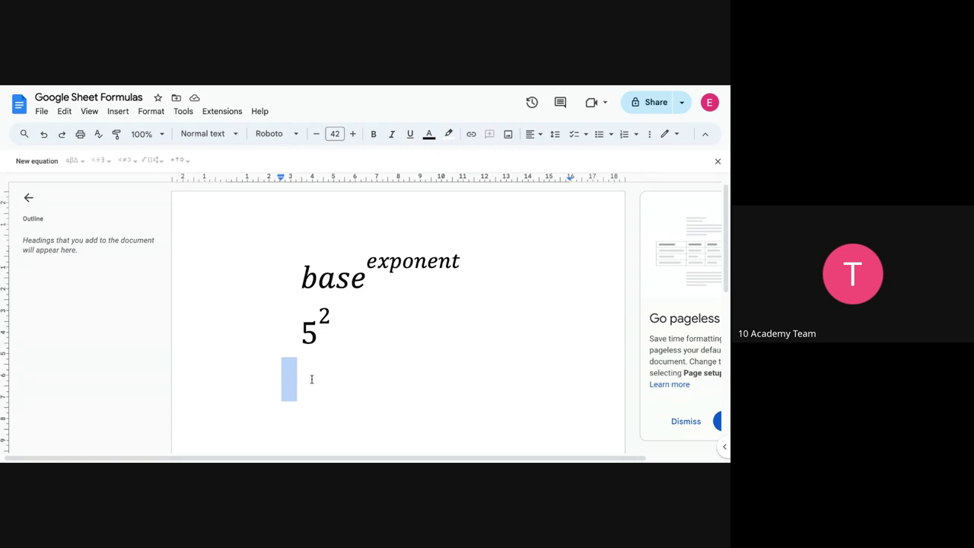
# Change the exponent of the example equation with base 5 to 3.
pyautogui.click(323, 331)
pyautogui.press('BackSpace')
pyautogui.write('3')
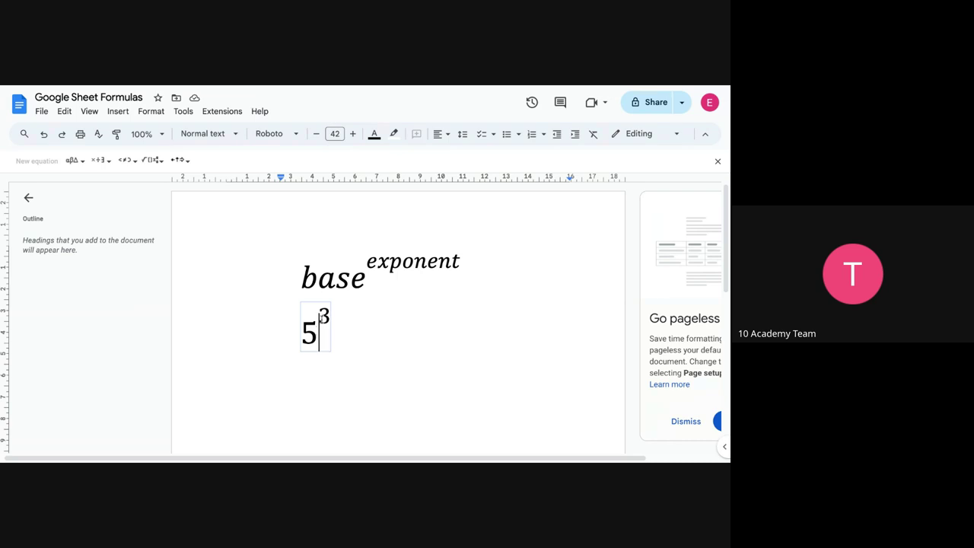
pyautogui.press('Right')
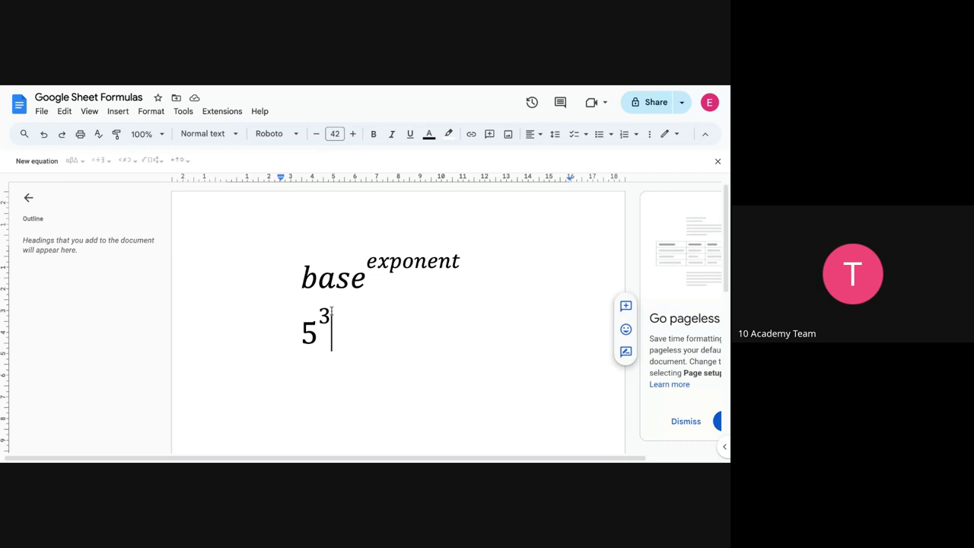
# Set the exponent of the example equation back to 2.
pyautogui.click(329, 305)
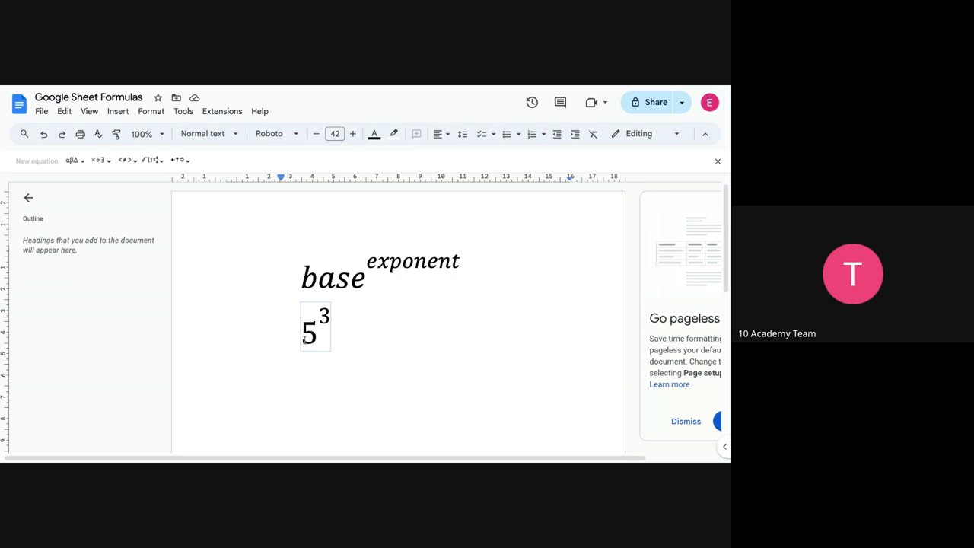
pyautogui.press('BackSpace')
pyautogui.write('2')
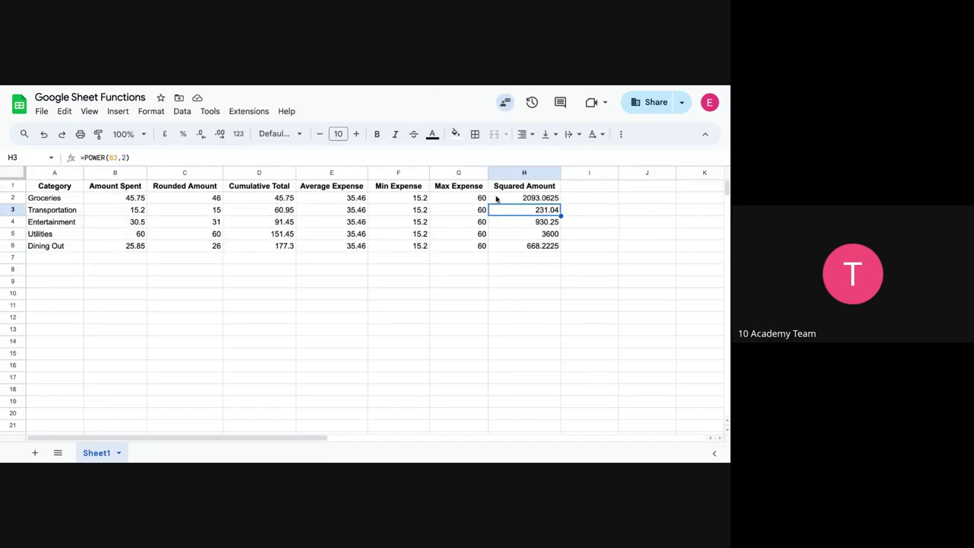
# In the Google Sheet Functions spreadsheet, change the exponent in H2's formula so it reads =POWER(B2,4).
pyautogui.click(537, 199)
pyautogui.doubleClick(125, 157)
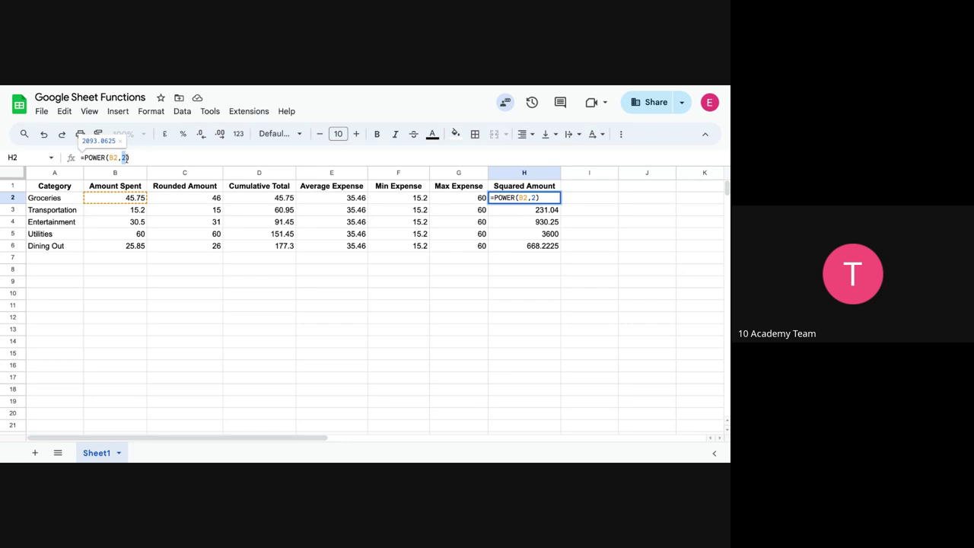
pyautogui.click(125, 158)
pyautogui.click(123, 157)
pyautogui.press('BackSpace')
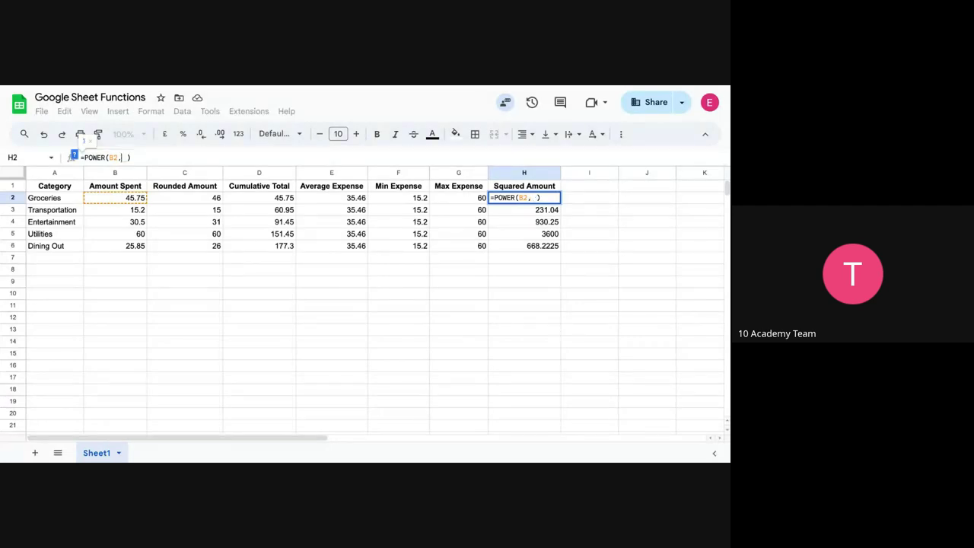
pyautogui.write('4')
pyautogui.press('Return')
# Extend the Groceries amount in B2 into the repeated multiplication 45.75*45.75*45.75*45.75 by copying the number.
pyautogui.click(134, 200)
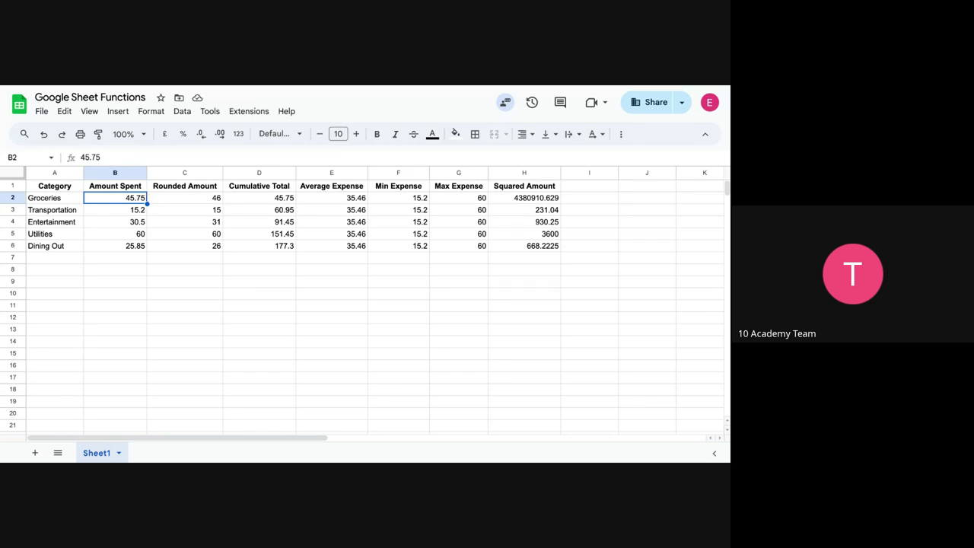
pyautogui.doubleClick(127, 200)
pyautogui.hotkey('ctrl', 'a')
pyautogui.hotkey('ctrl', 'c')
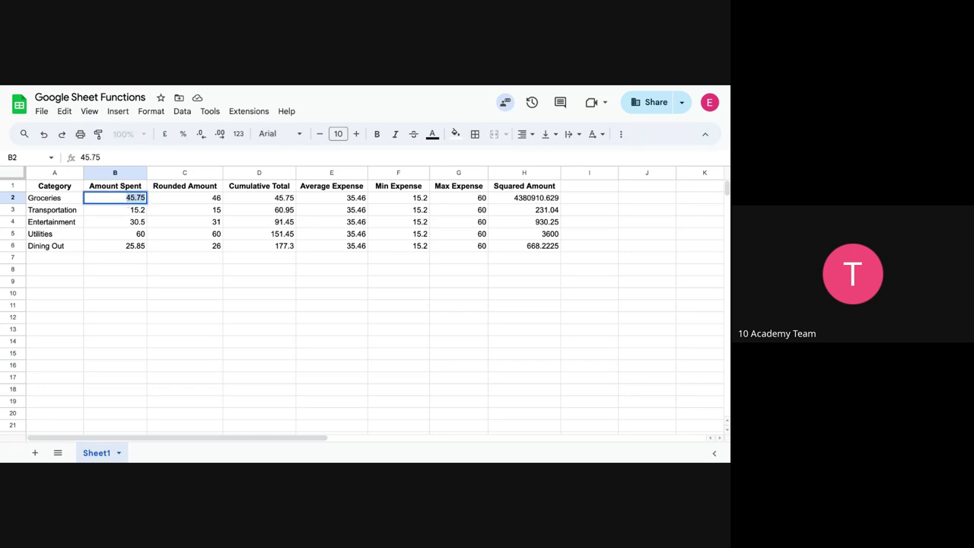
pyautogui.write('**')
pyautogui.hotkey('ctrl', 'z')
pyautogui.click(145, 197)
pyautogui.write('*')
pyautogui.hotkey('ctrl', 'v')
pyautogui.write('*')
pyautogui.hotkey('ctrl', 'v')
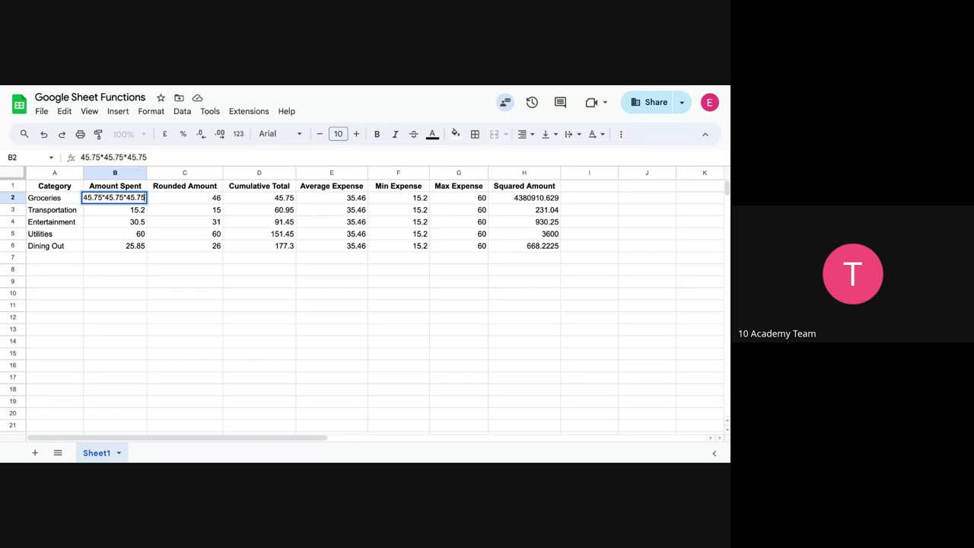
pyautogui.write('*')
pyautogui.hotkey('ctrl', 'v')
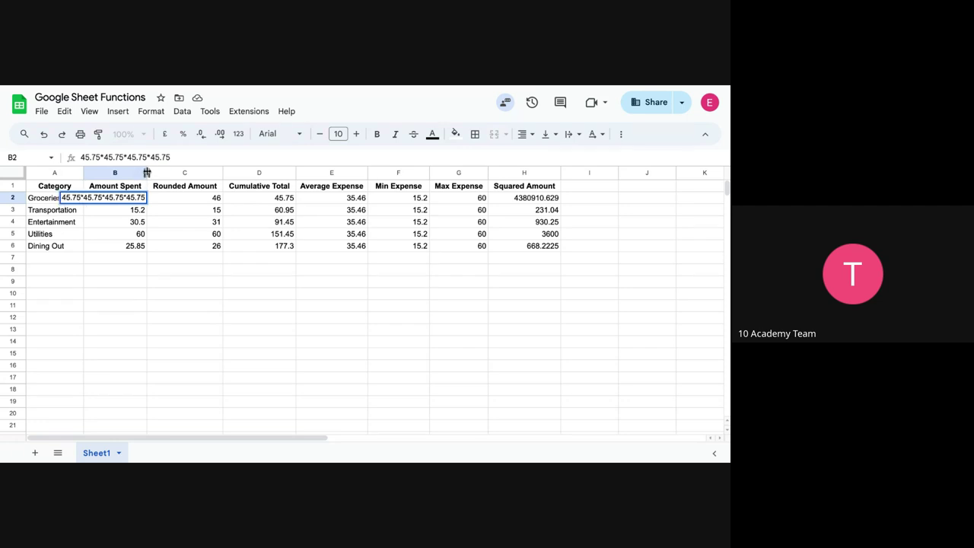
# Widen the Amount Spent column to fit the multiplication, and check how the POWER formula in H2 handles it.
pyautogui.moveTo(150, 173); pyautogui.dragTo(239, 173)
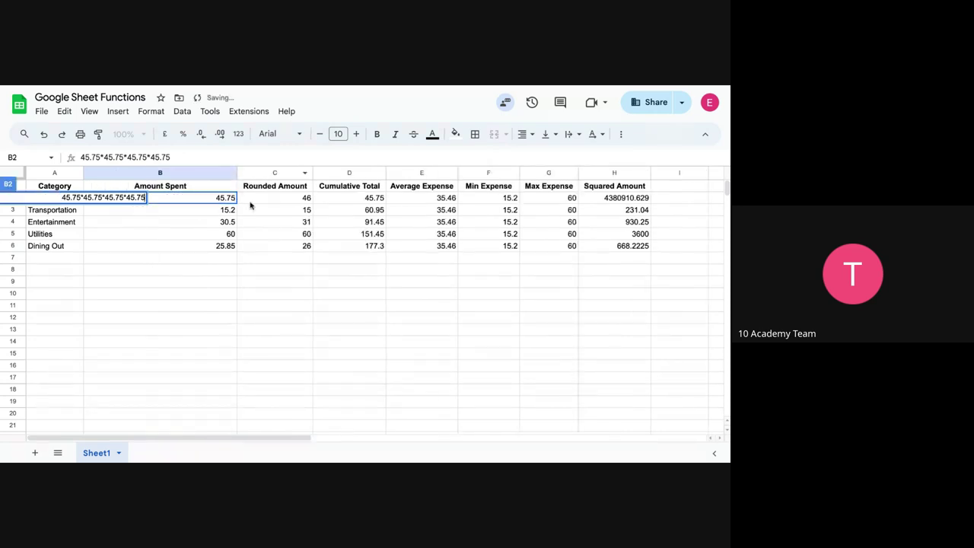
pyautogui.click(179, 200)
pyautogui.click(629, 198)
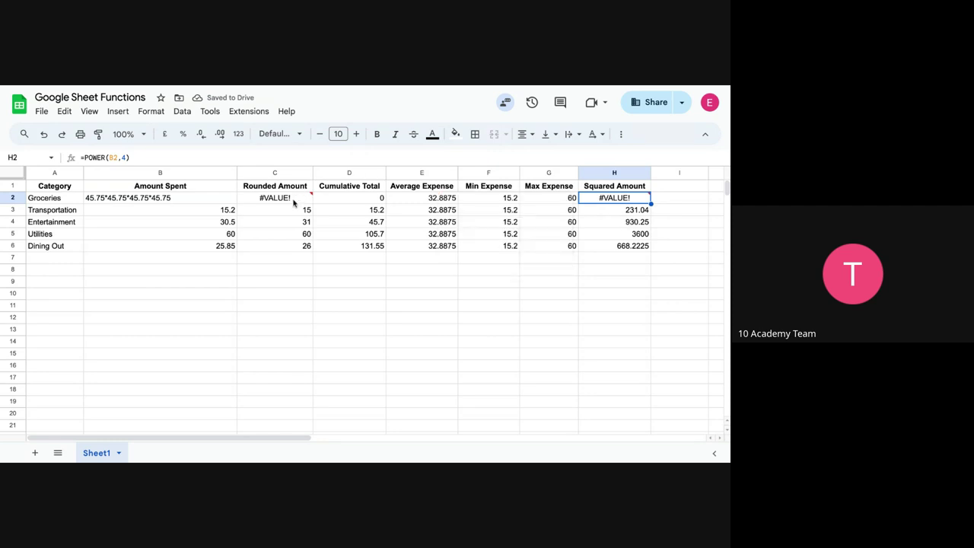
pyautogui.click(200, 199)
pyautogui.click(614, 199)
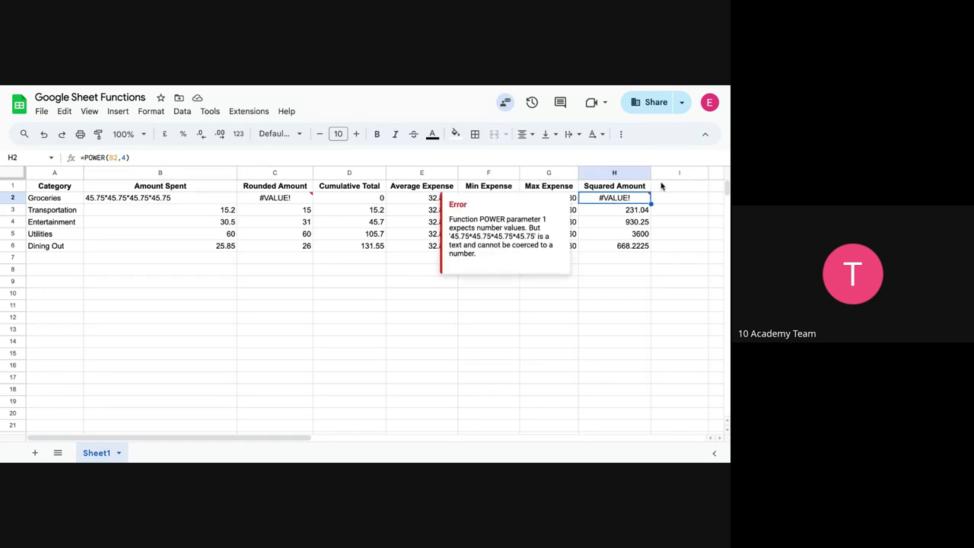
pyautogui.click(204, 204)
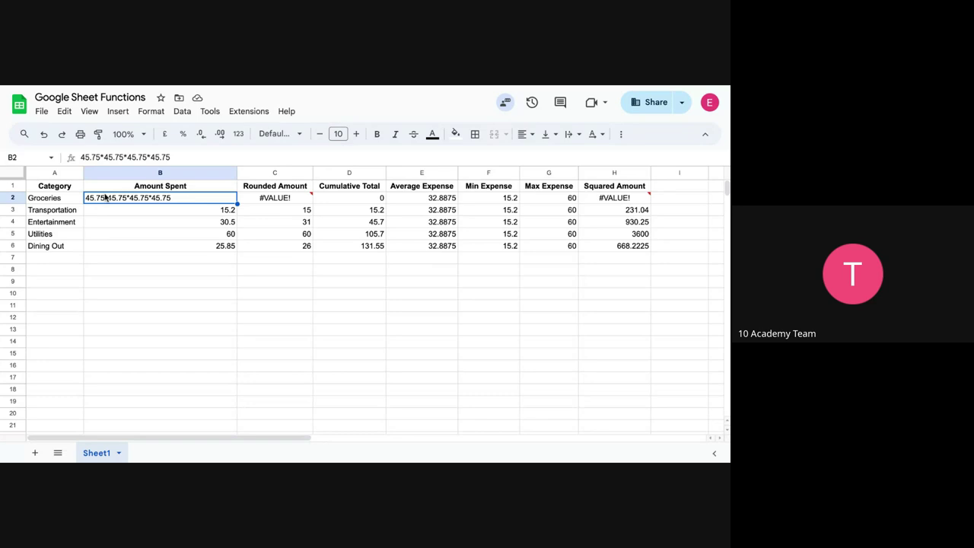
# Remove the repeated multiplication from B2, leaving the Groceries amount as 45.75.
pyautogui.doubleClick(105, 197)
pyautogui.press('BackSpace')
pyautogui.press('BackSpace')
pyautogui.press('BackSpace')
pyautogui.press('BackSpace')
pyautogui.press('BackSpace')
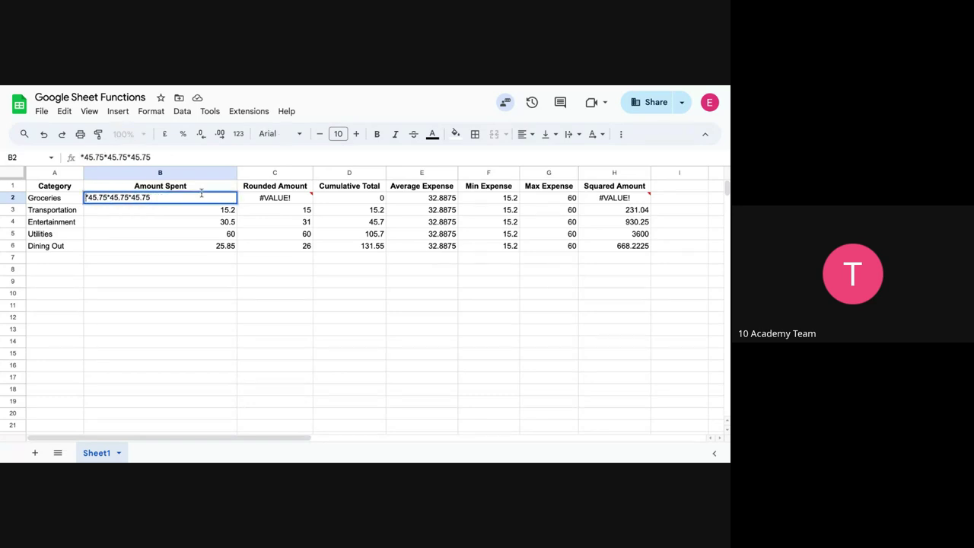
pyautogui.moveTo(129, 197); pyautogui.dragTo(79, 200)
pyautogui.press('BackSpace')
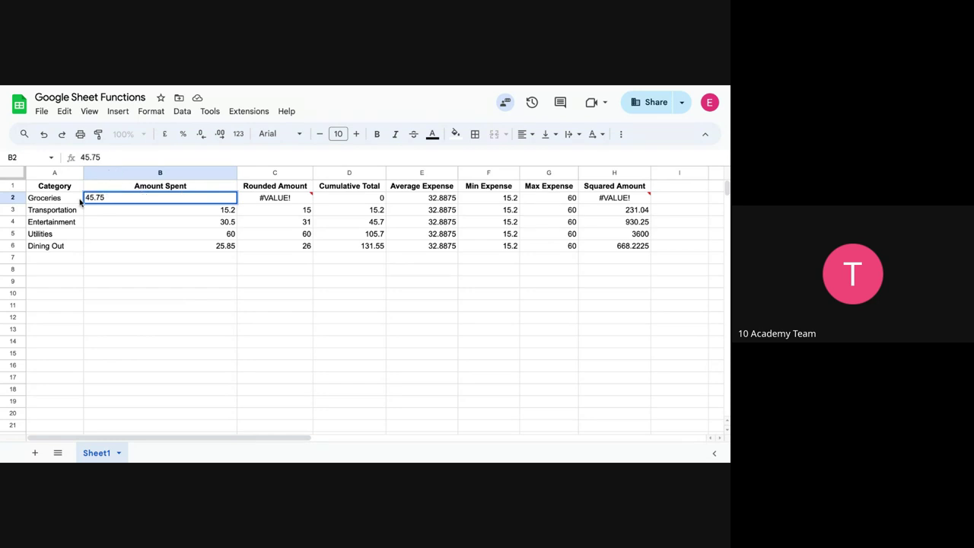
pyautogui.click(142, 210)
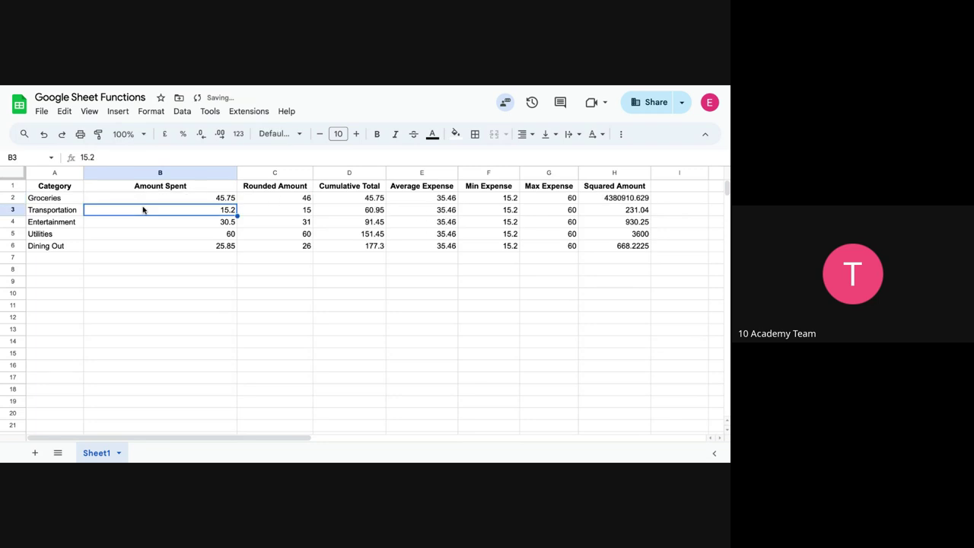
# Set the exponent in H2's Squared Amount formula back to 2, giving =POWER(B2,2).
pyautogui.click(629, 199)
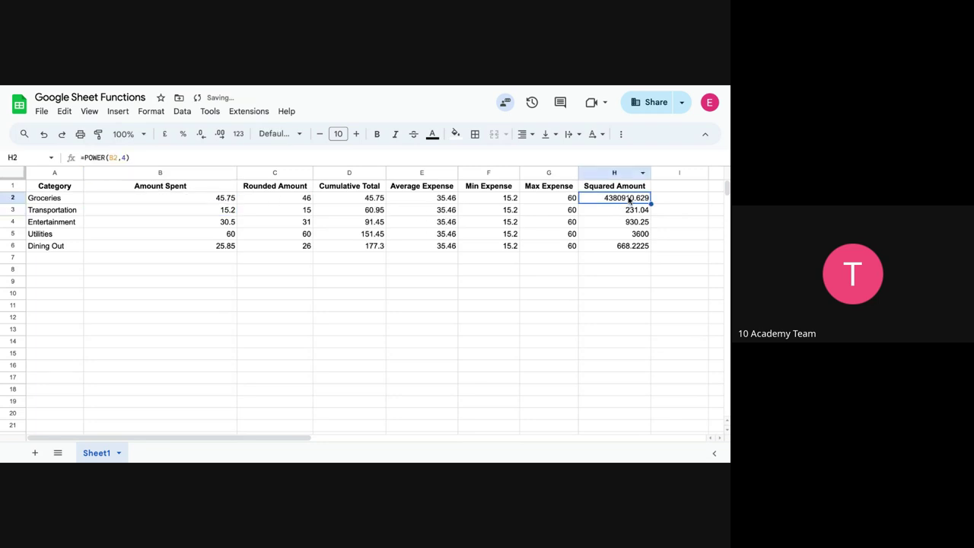
pyautogui.click(124, 158)
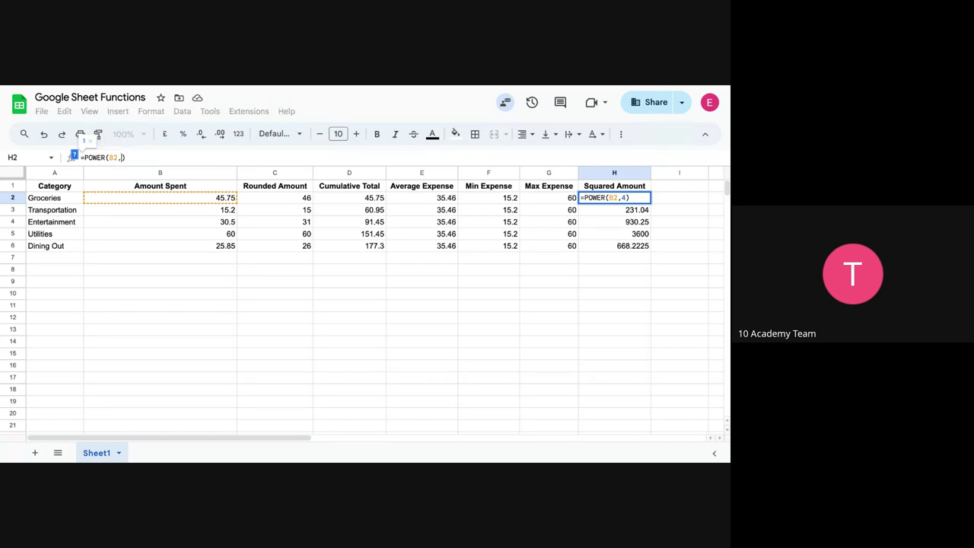
pyautogui.press('BackSpace')
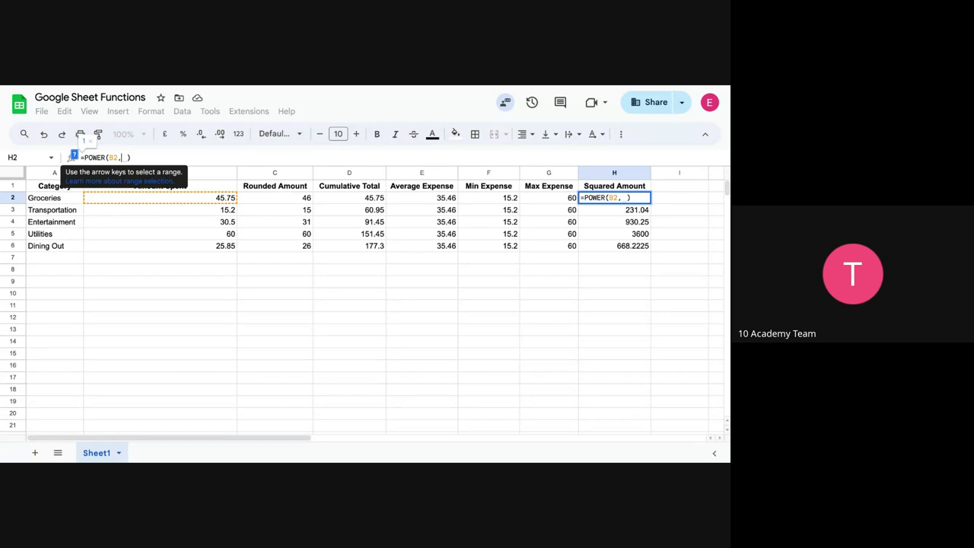
pyautogui.write('2')
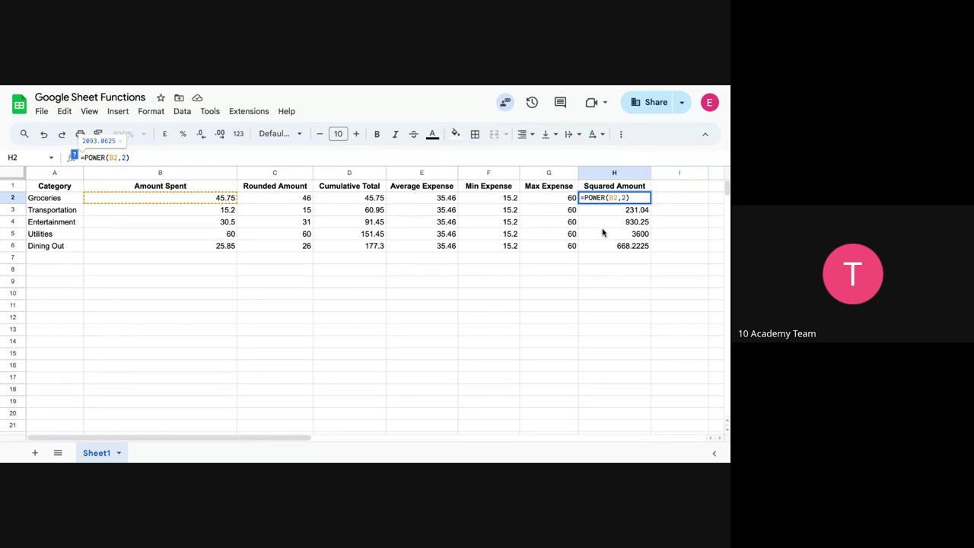
pyautogui.click(655, 199)
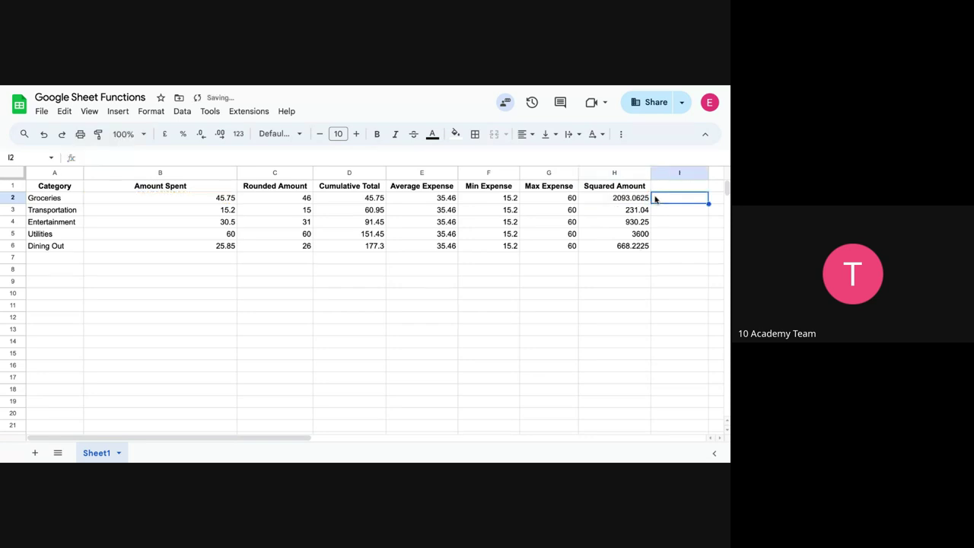
pyautogui.click(638, 199)
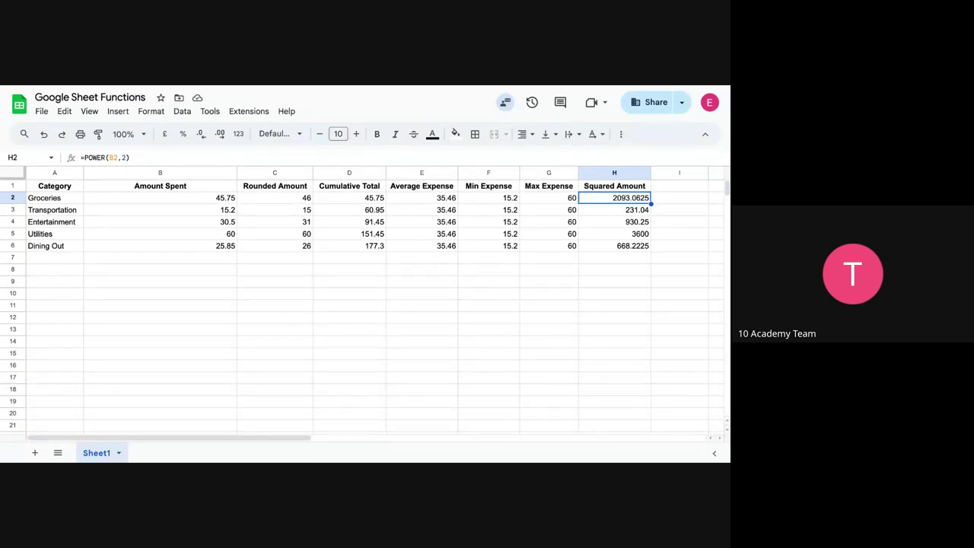
# Examine the function name and cell reference of the Rounded Amount formula in C2.
pyautogui.click(303, 201)
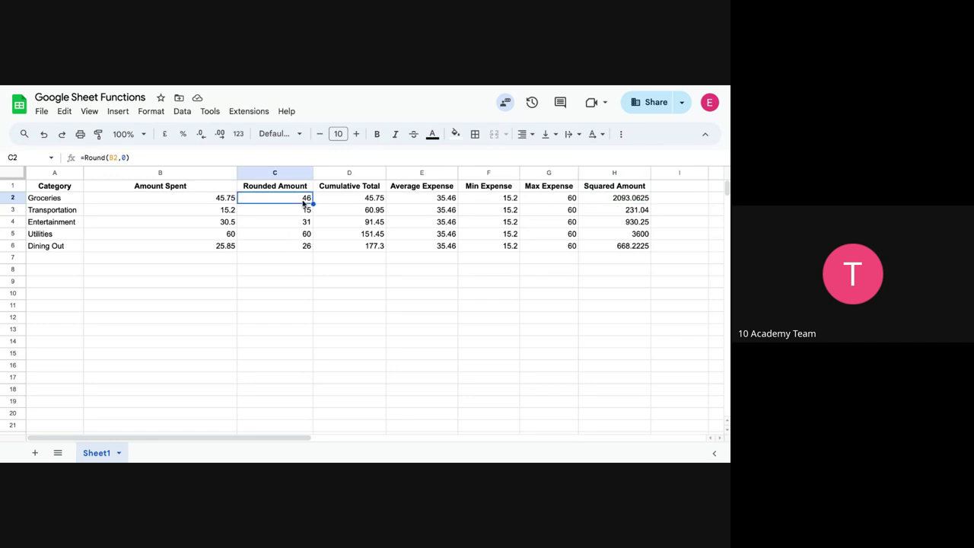
pyautogui.doubleClick(303, 201)
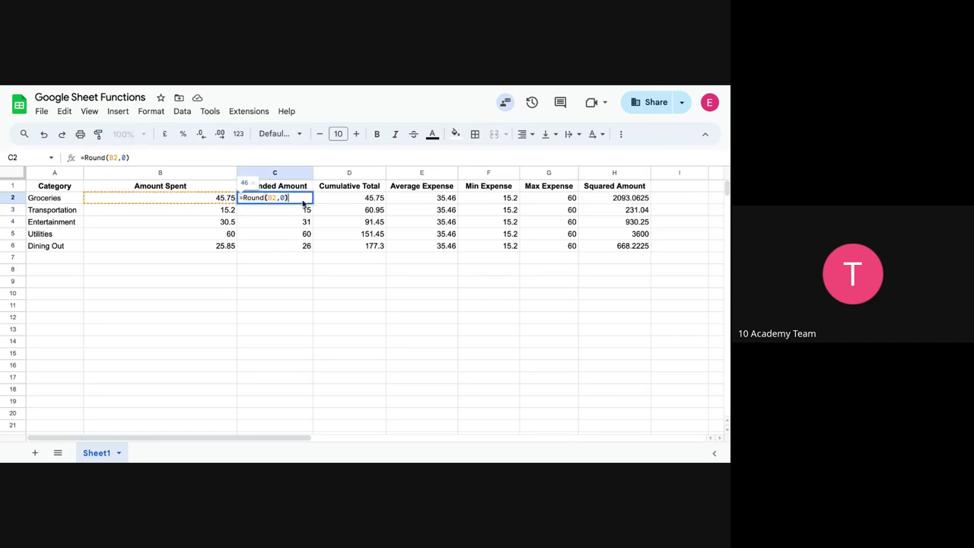
pyautogui.doubleClick(251, 198)
pyautogui.doubleClick(271, 198)
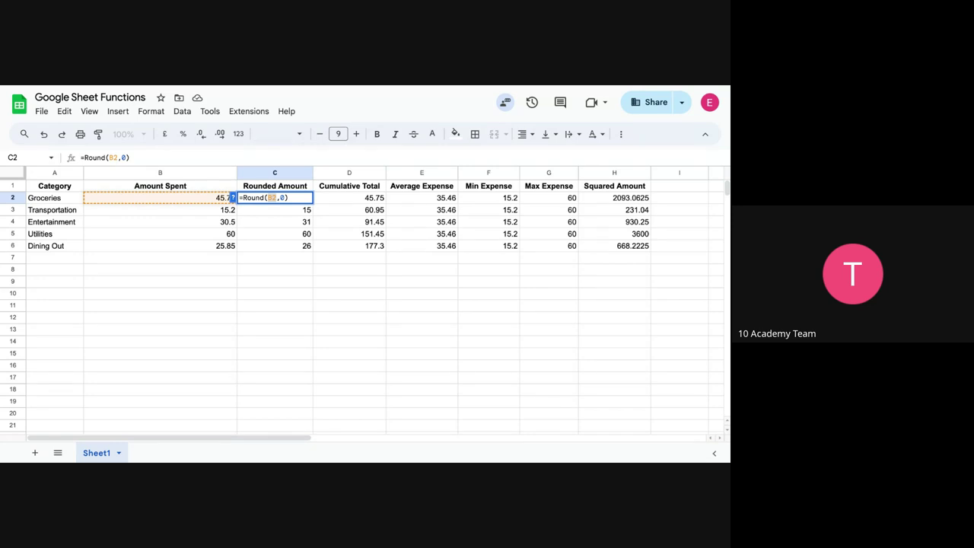
pyautogui.click(275, 212)
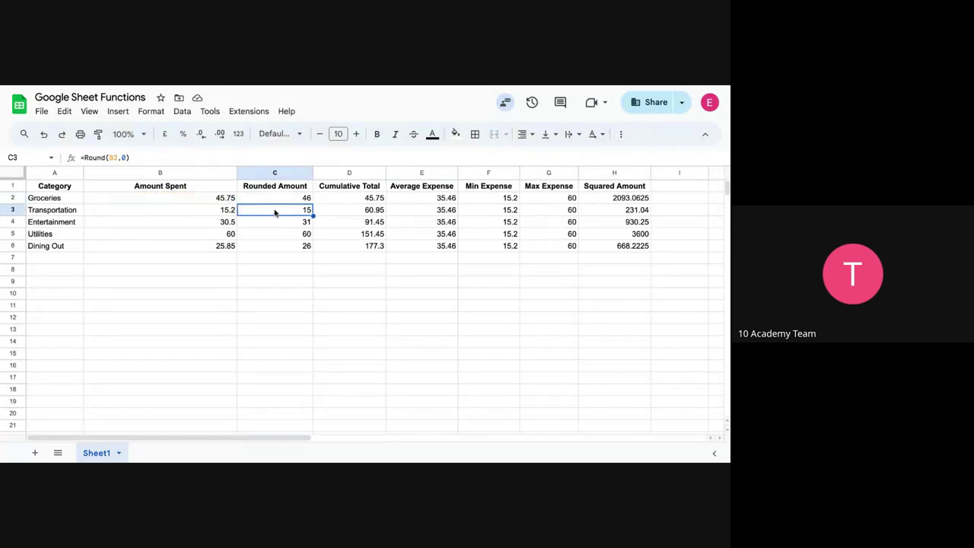
# Copy the formula =Round(B2,0) from C2 into cell C9.
pyautogui.click(286, 198)
pyautogui.doubleClick(286, 198)
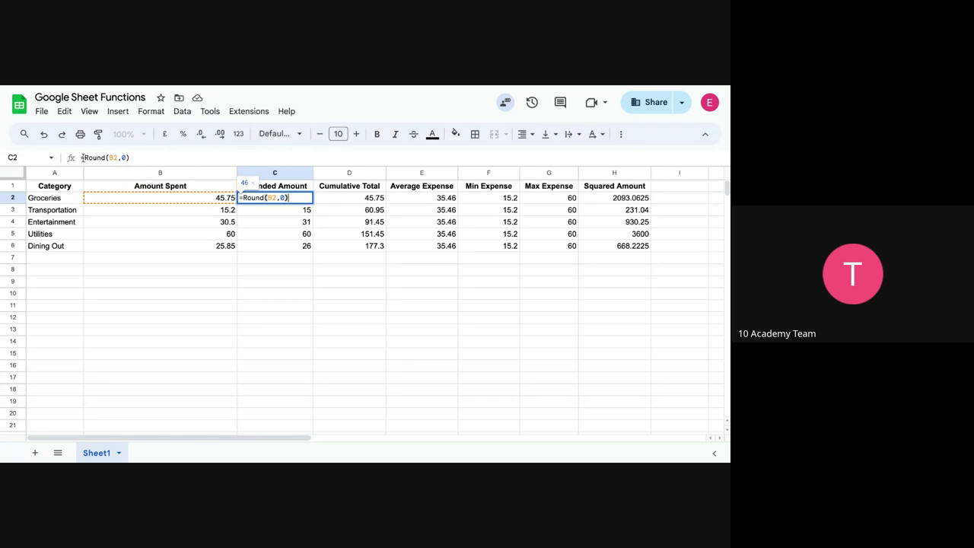
pyautogui.moveTo(82, 157); pyautogui.dragTo(131, 157)
pyautogui.click(132, 157)
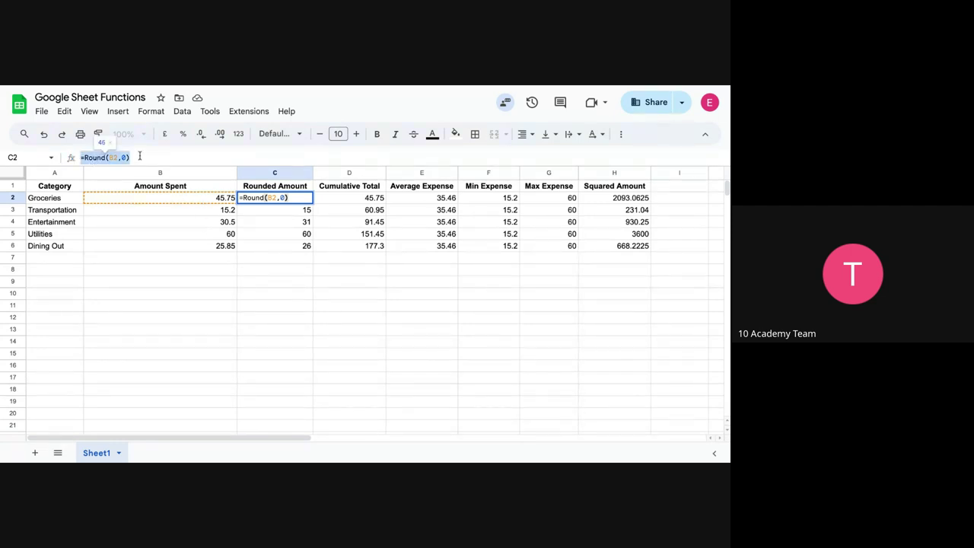
pyautogui.click(267, 283)
pyautogui.hotkey('ctrl', 'v')
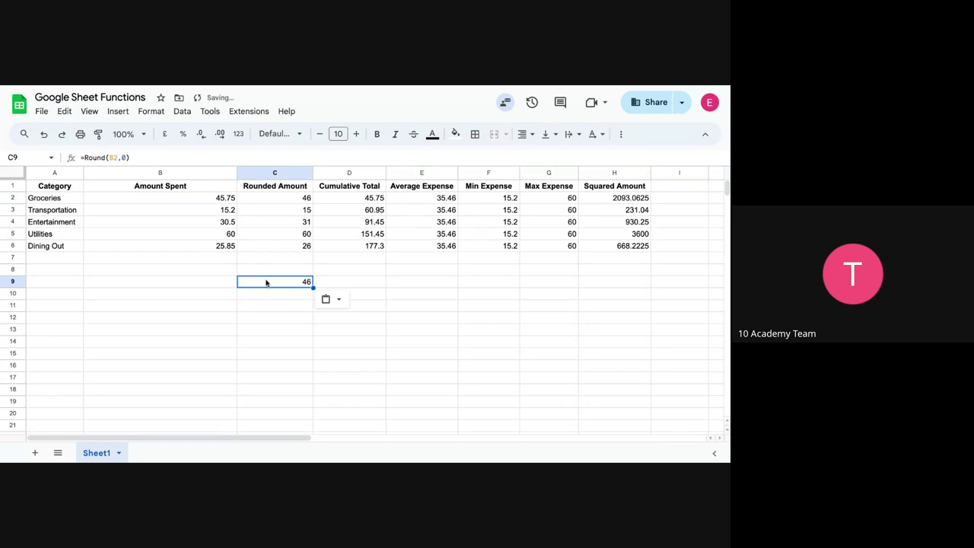
# Strip the arguments from the Round formula in C9, leaving =Round().
pyautogui.doubleClick(267, 282)
pyautogui.press('BackSpace')
pyautogui.press('Right')
pyautogui.press('Right')
pyautogui.press('Right')
pyautogui.press('Right')
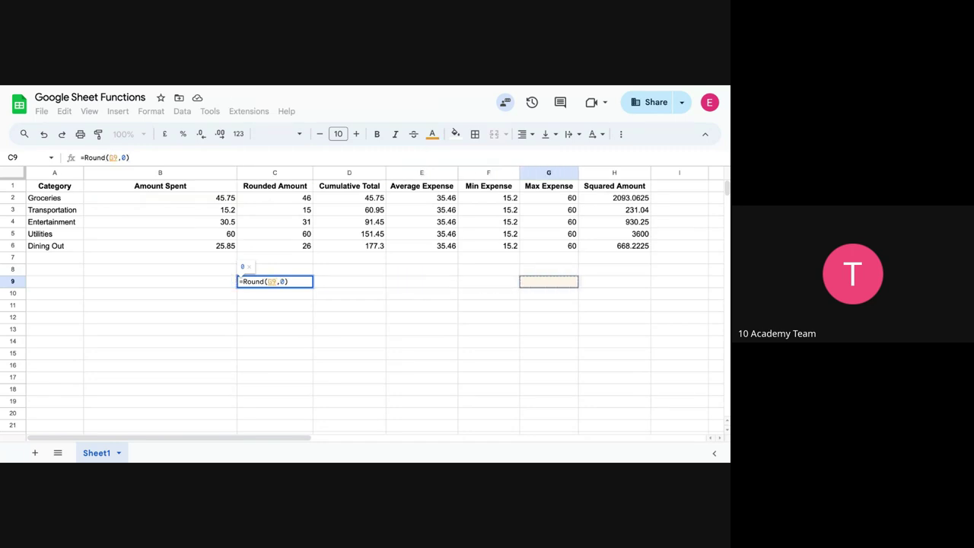
pyautogui.press('BackSpace')
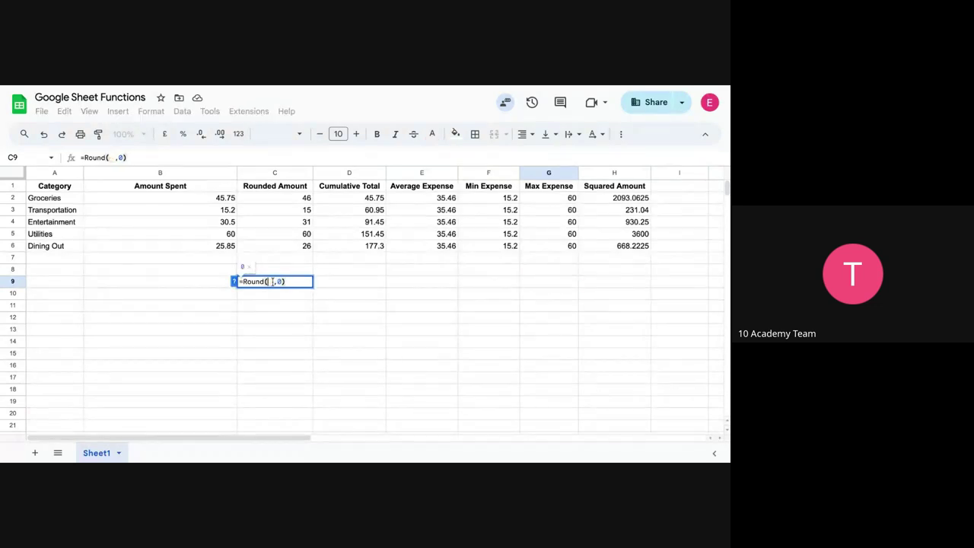
pyautogui.press('Delete')
pyautogui.press('Delete')
pyautogui.press('Delete')
pyautogui.write(')')
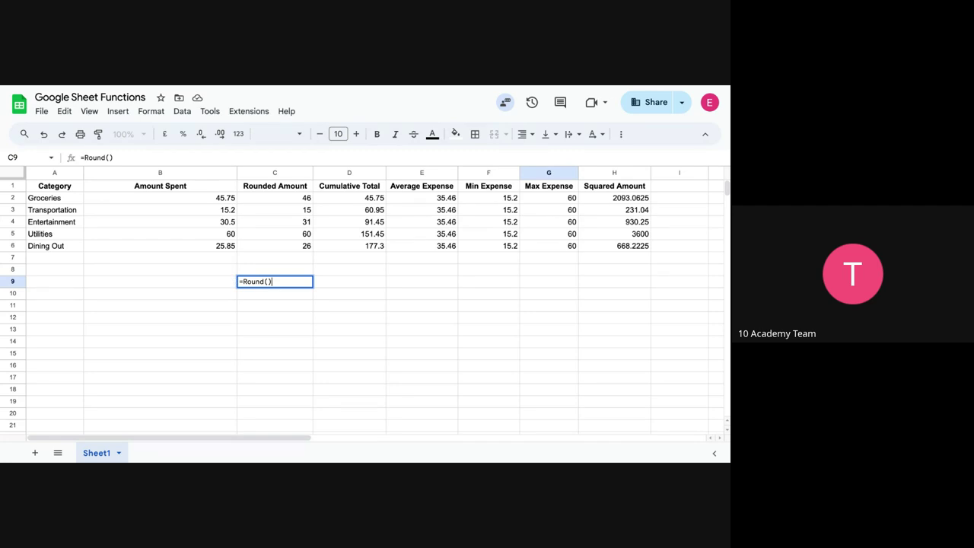
# Highlight the function name in C9's trial formula and clear the cell's contents.
pyautogui.doubleClick(252, 281)
pyautogui.click(244, 282)
pyautogui.doubleClick(244, 282)
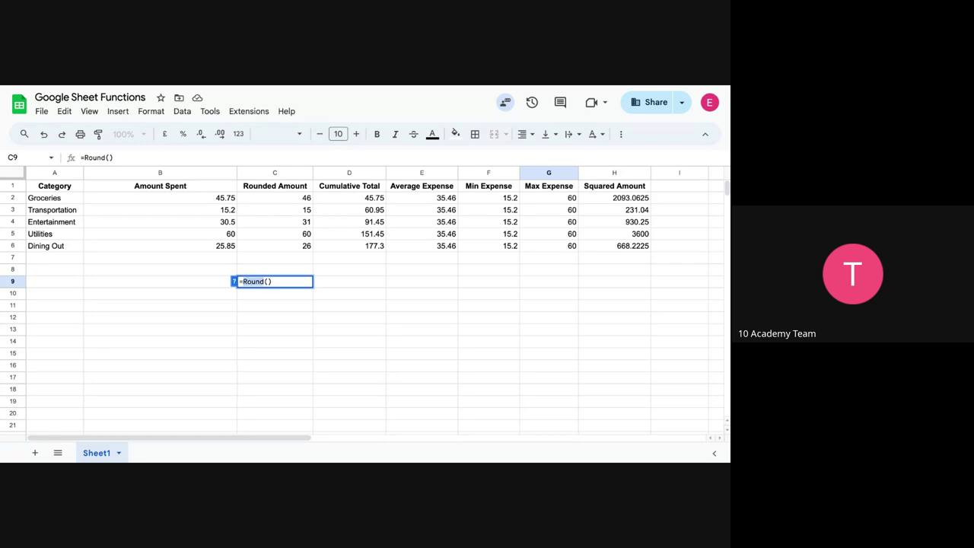
pyautogui.click(300, 222)
pyautogui.tripleClick(265, 281)
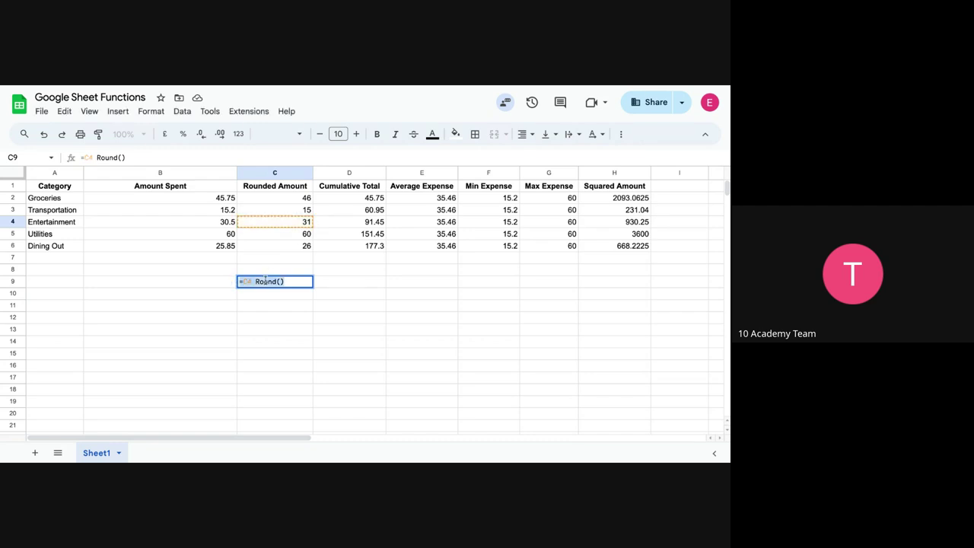
pyautogui.press('BackSpace')
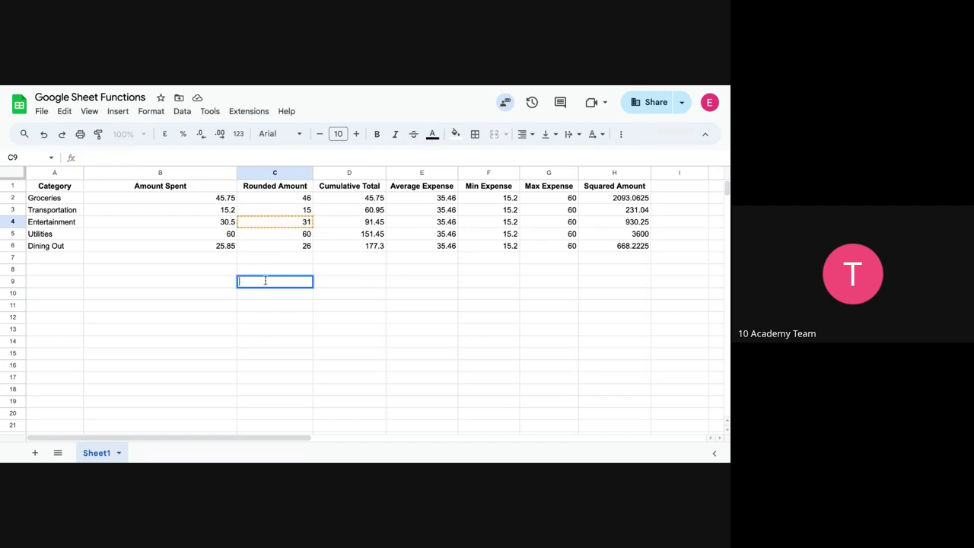
# Highlight the function name in the Entertainment row's Rounded Amount formula and delete the formula from C4.
pyautogui.doubleClick(296, 222)
pyautogui.click(238, 222)
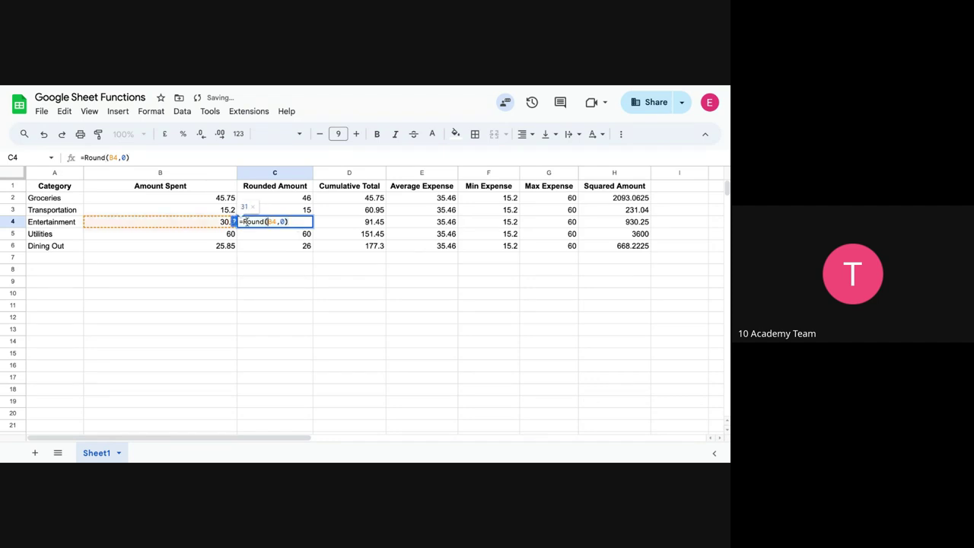
pyautogui.moveTo(239, 222); pyautogui.dragTo(260, 221)
pyautogui.click(271, 222)
pyautogui.hotkey('ctrl', 'a')
pyautogui.press('BackSpace')
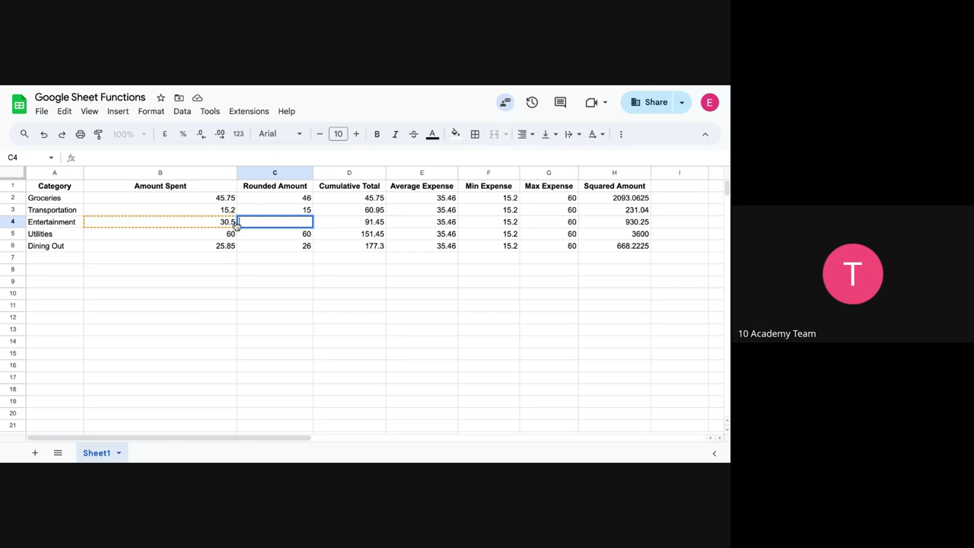
# Begin a ROUND formula in C4 with the Entertainment amount B4 as its first argument.
pyautogui.write('=RO')
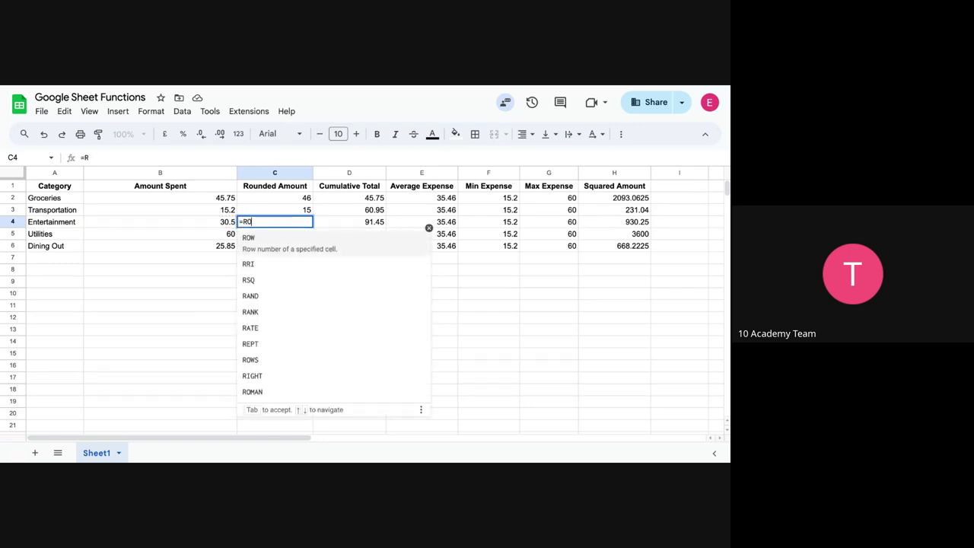
pyautogui.write('UND(')
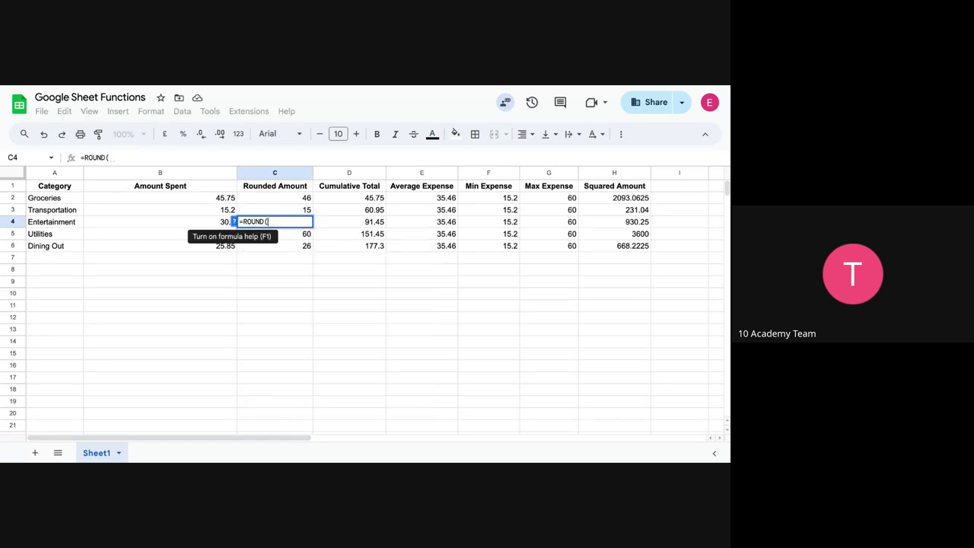
pyautogui.click(221, 223)
pyautogui.write(',')
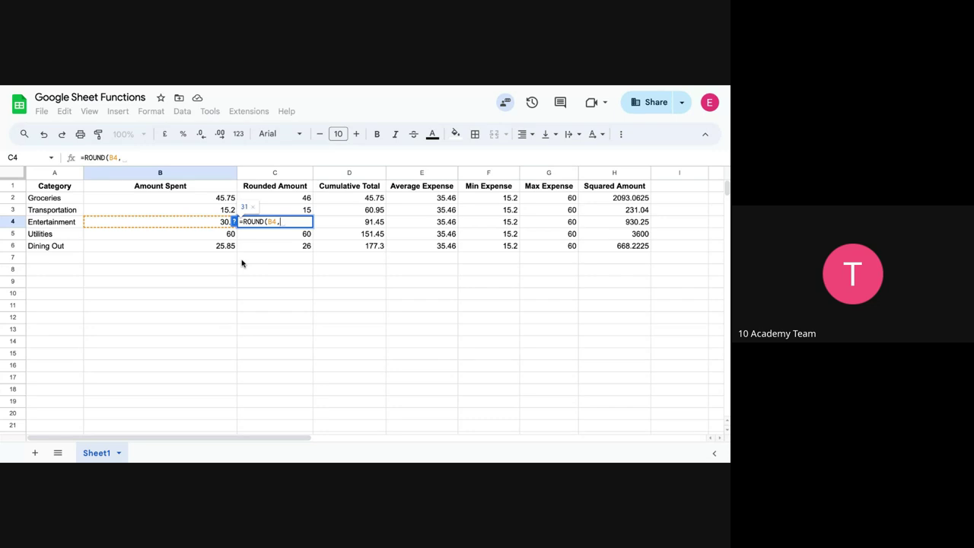
pyautogui.click(220, 200)
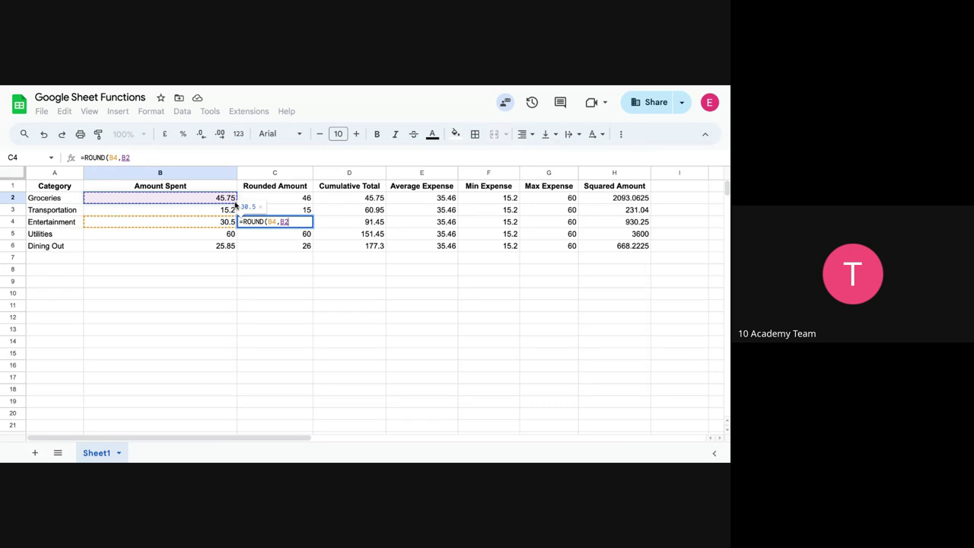
pyautogui.press('BackSpace')
pyautogui.press('BackSpace')
pyautogui.press('BackSpace')
pyautogui.press('BackSpace')
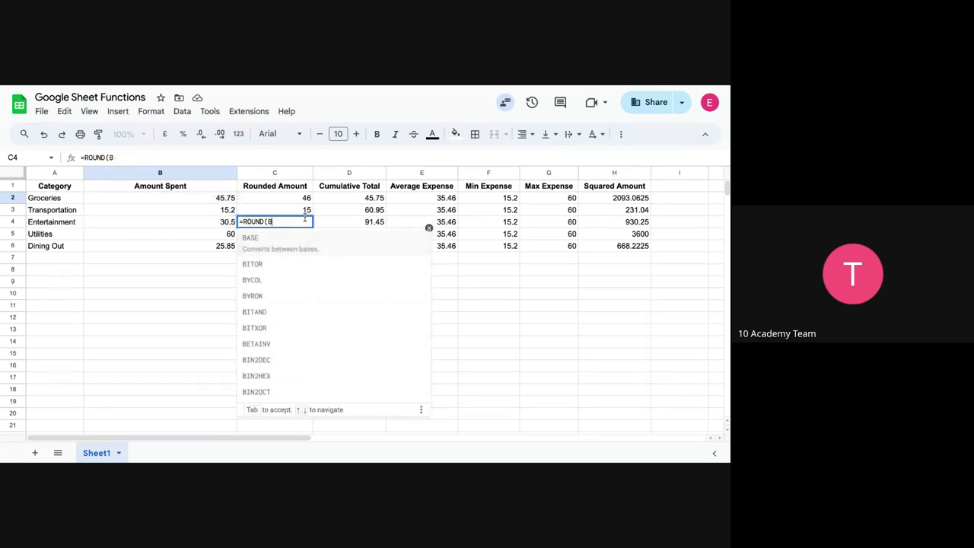
# Complete C4's rounding formula as =ROUND(B4,0).
pyautogui.write('4')
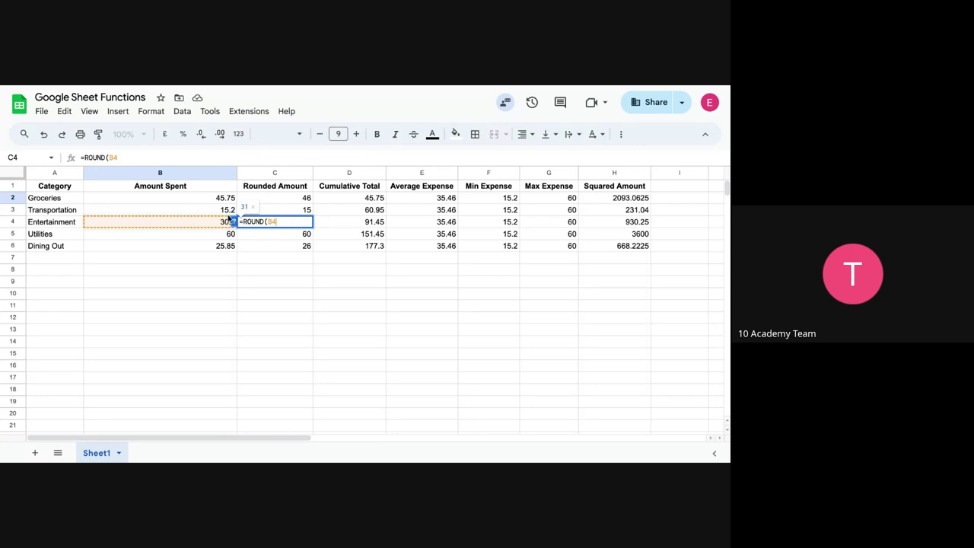
pyautogui.write(',')
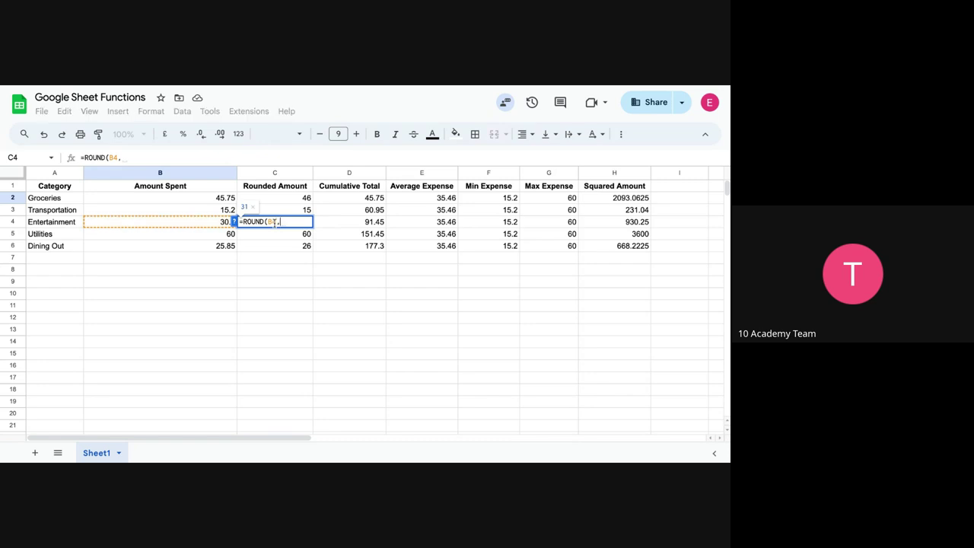
pyautogui.write('0')
pyautogui.click(227, 226)
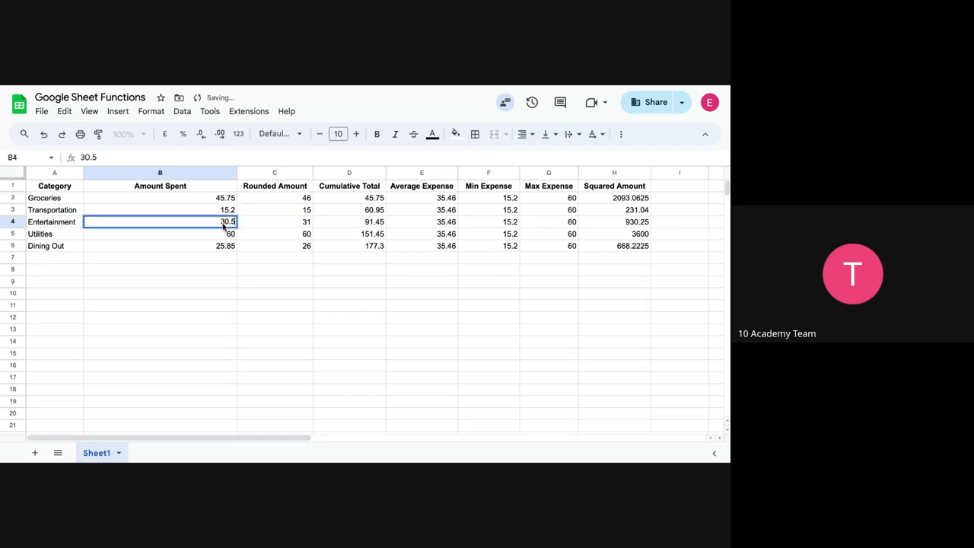
# Examine the cell reference and decimal-places argument of the ROUND formula in C4.
pyautogui.doubleClick(261, 222)
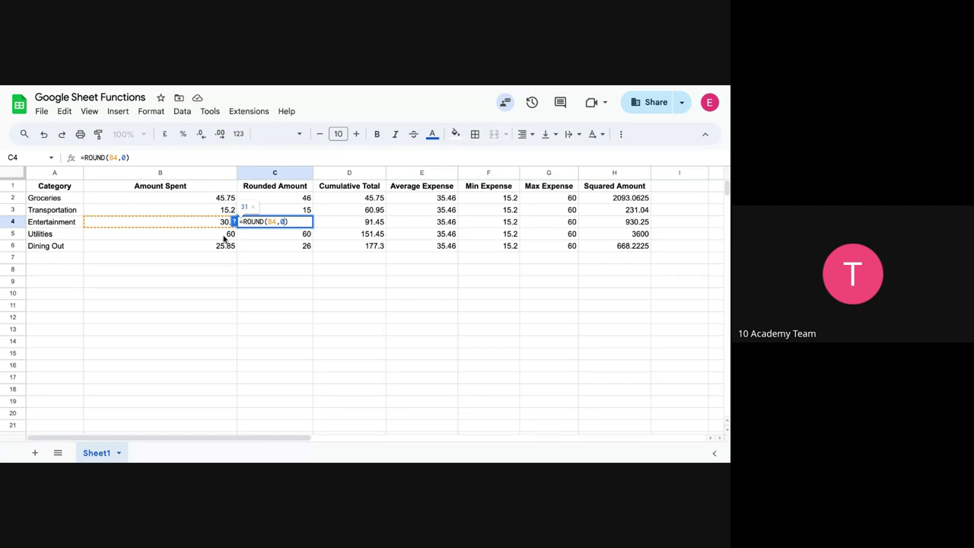
pyautogui.press('Return')
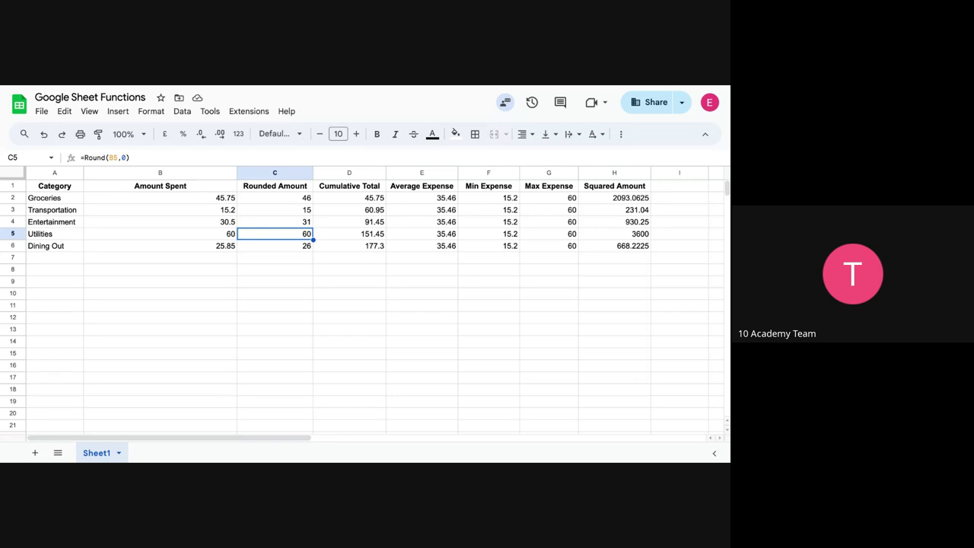
pyautogui.click(240, 222)
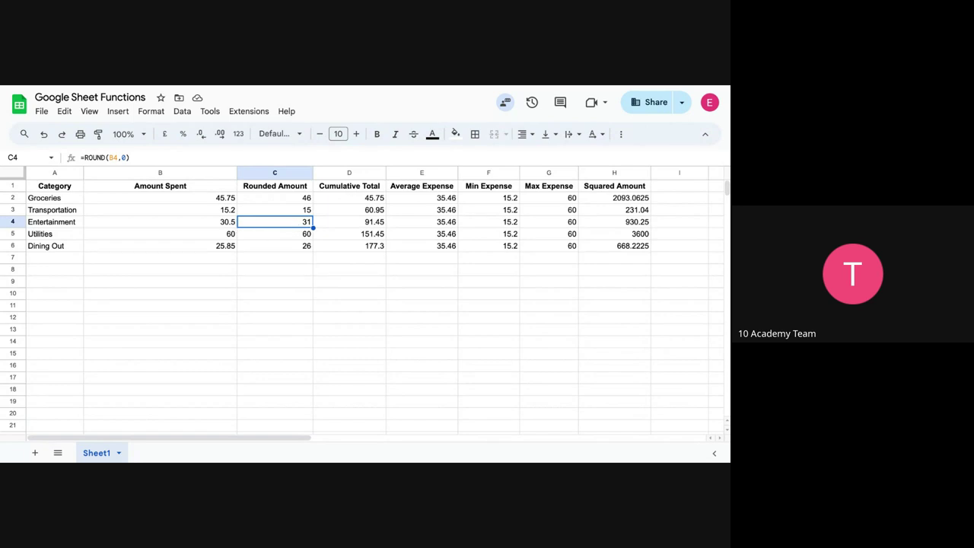
# Try 1 decimal place in C4's ROUND formula and accept the suggested formula =ROUND(B4,0).
pyautogui.doubleClick(268, 223)
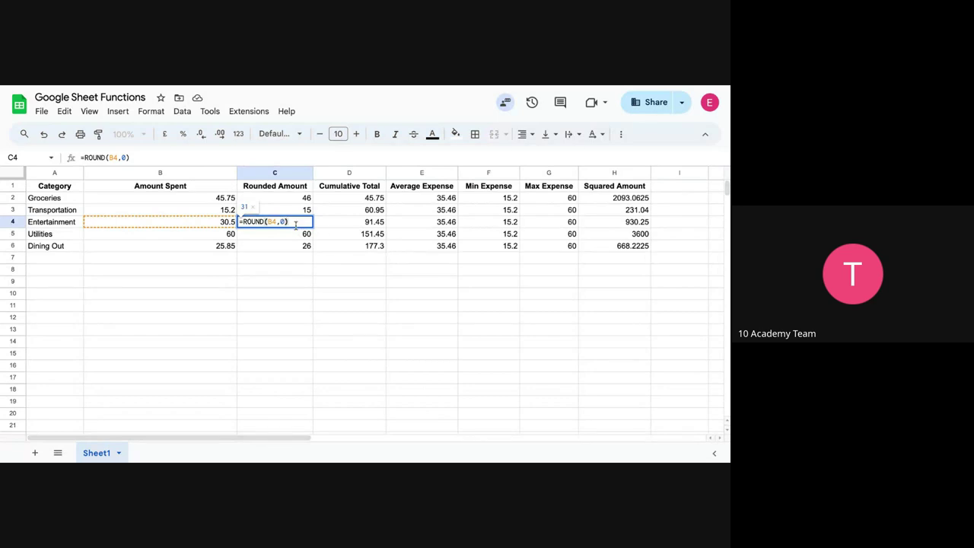
pyautogui.press('BackSpace')
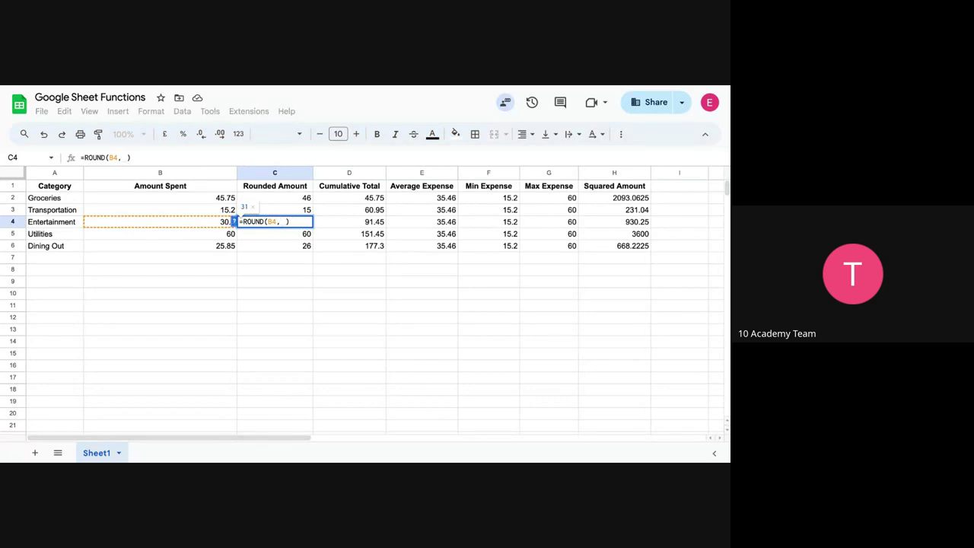
pyautogui.write('1')
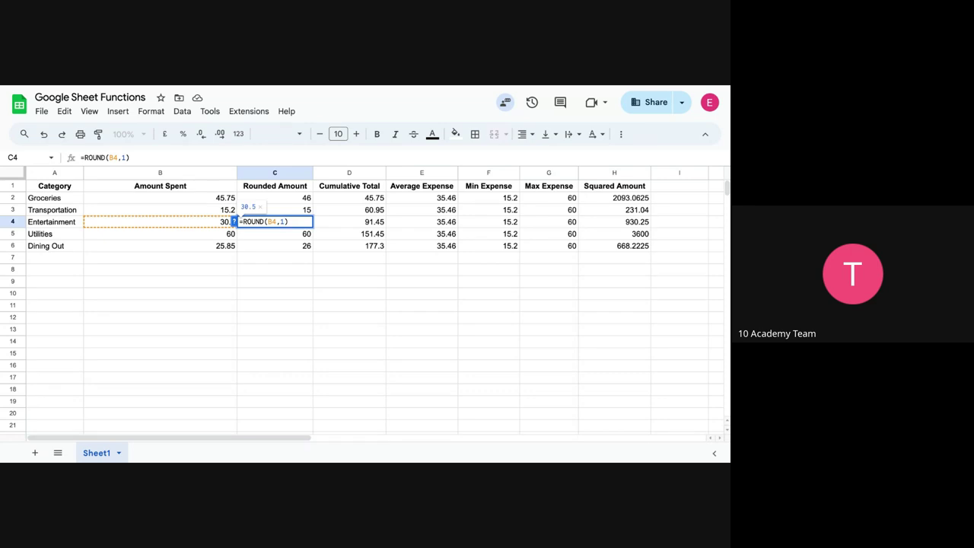
pyautogui.press('Return')
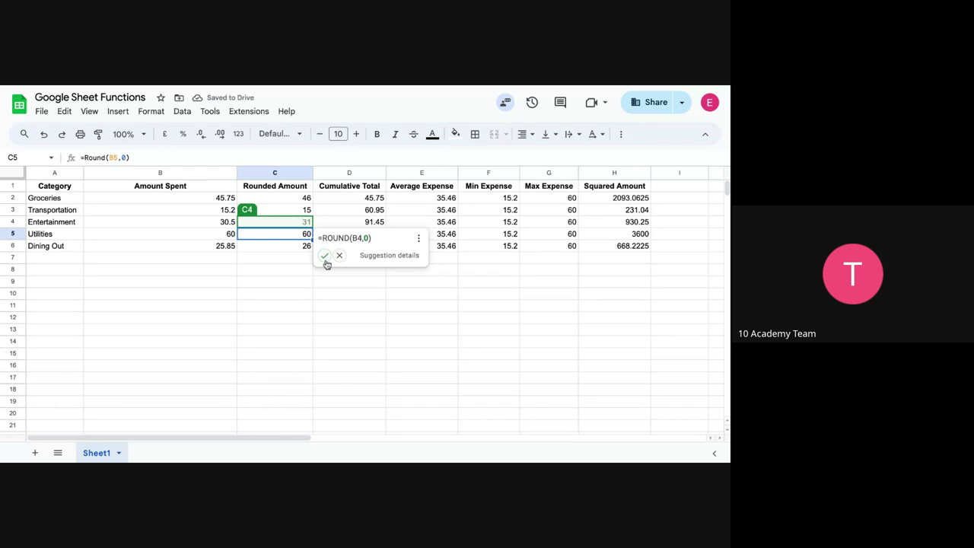
pyautogui.click(324, 256)
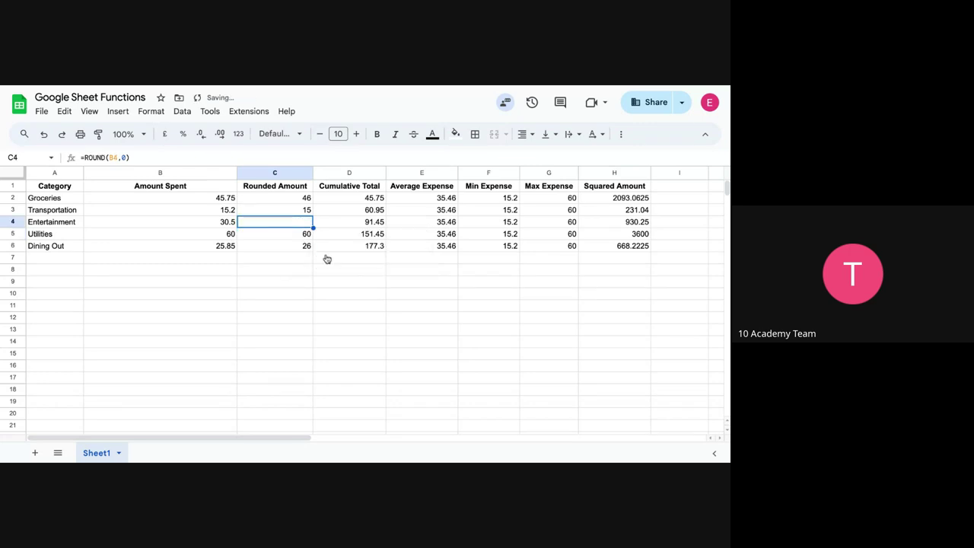
# Change C4's formula to =ROUND(B4,1) and reject the suggested formula.
pyautogui.doubleClick(296, 223)
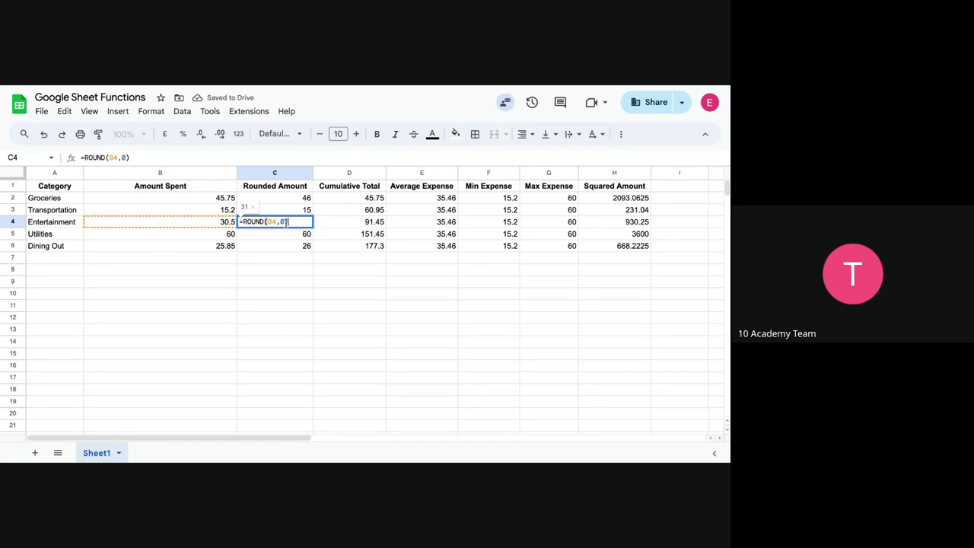
pyautogui.press('BackSpace')
pyautogui.press('BackSpace')
pyautogui.write('1)')
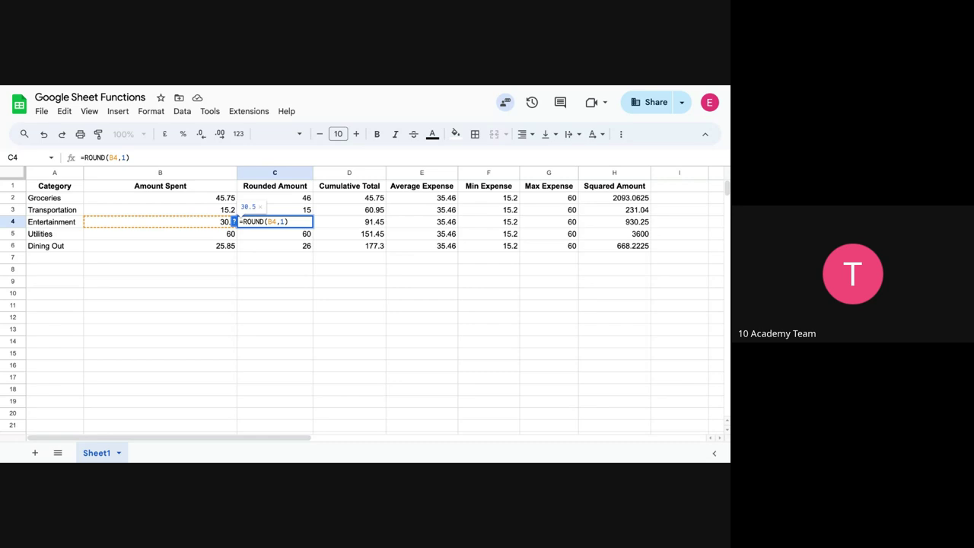
pyautogui.press('Return')
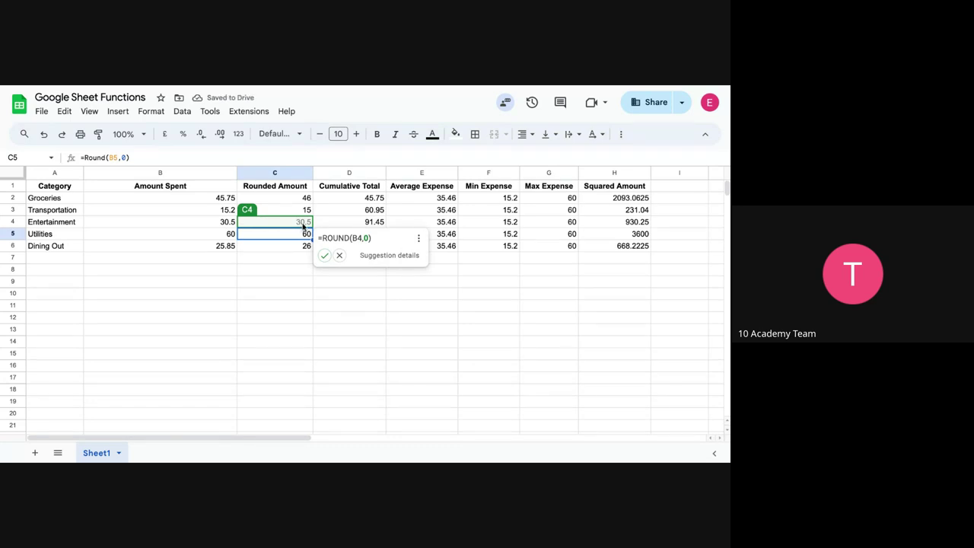
pyautogui.click(340, 256)
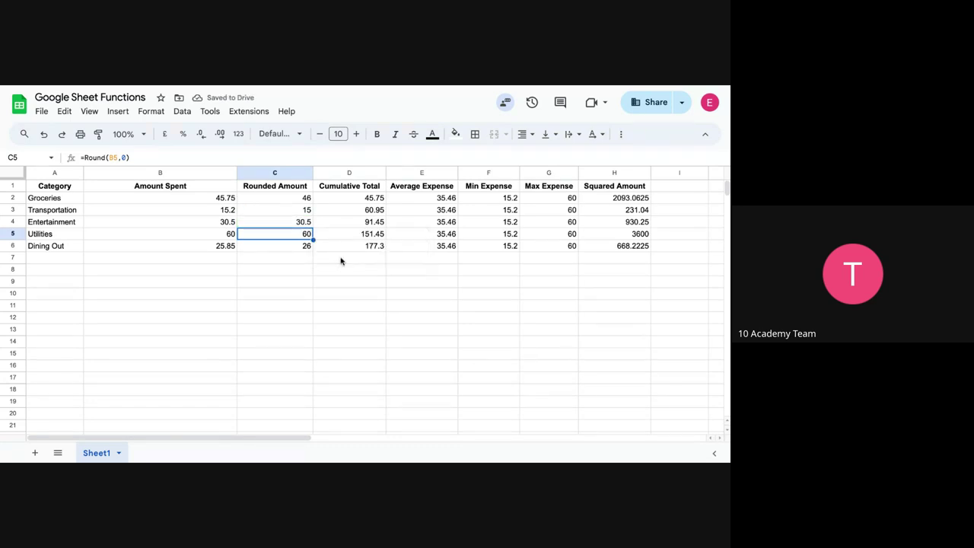
# Remove the decimal-places argument from C4's formula and accept the suggested =ROUND(B4,0).
pyautogui.doubleClick(281, 221)
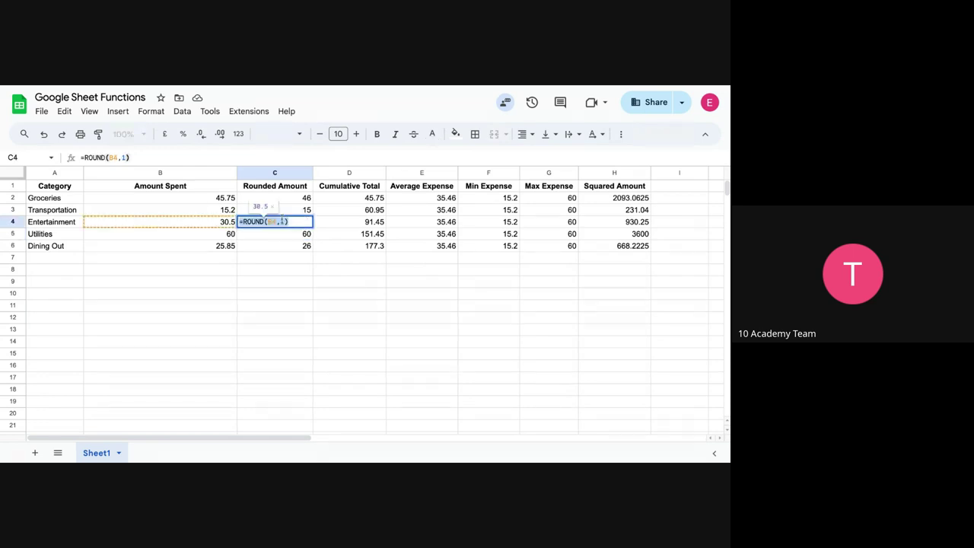
pyautogui.press('BackSpace')
pyautogui.press('BackSpace')
pyautogui.press('BackSpace')
pyautogui.press('BackSpace')
pyautogui.press('BackSpace')
pyautogui.press('BackSpace')
pyautogui.press('BackSpace')
pyautogui.press('BackSpace')
pyautogui.press('BackSpace')
pyautogui.press('BackSpace')
pyautogui.press('BackSpace')
pyautogui.press('BackSpace')
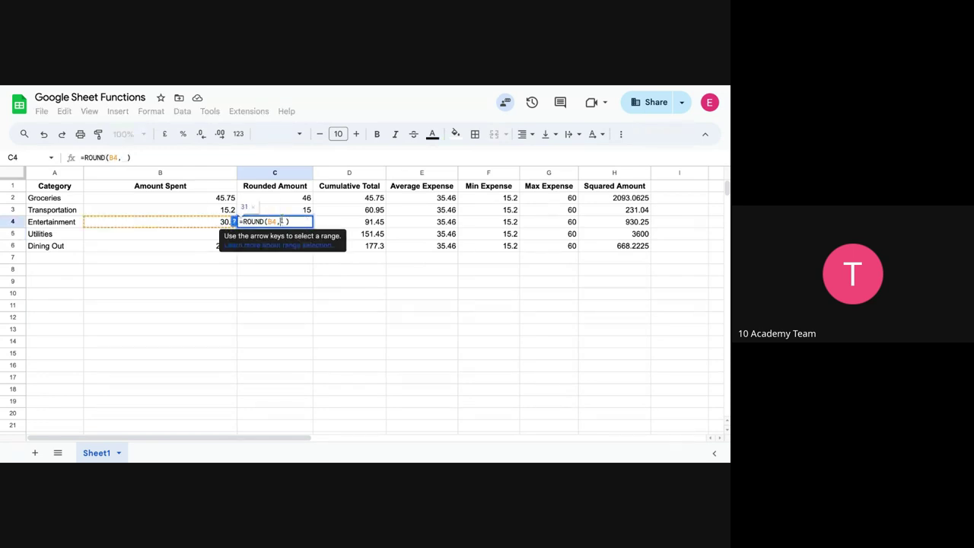
pyautogui.press('Return')
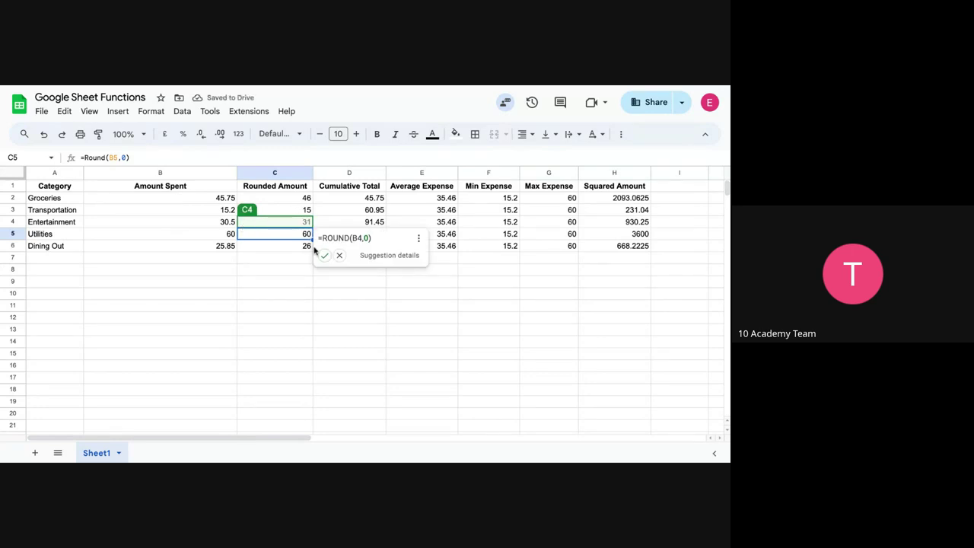
pyautogui.click(324, 255)
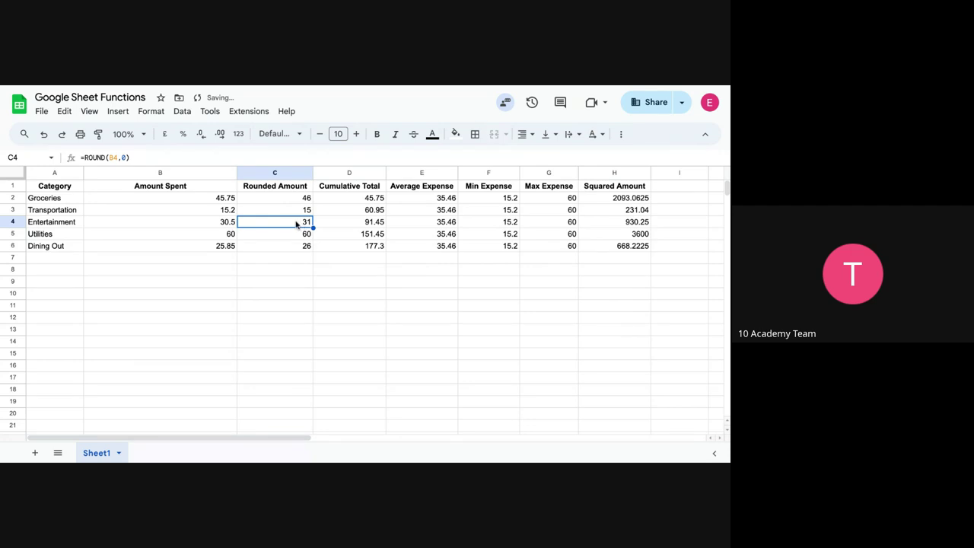
# Examine the rounding formulas in the Rounded Amount column, from C2 to C6.
pyautogui.doubleClick(298, 222)
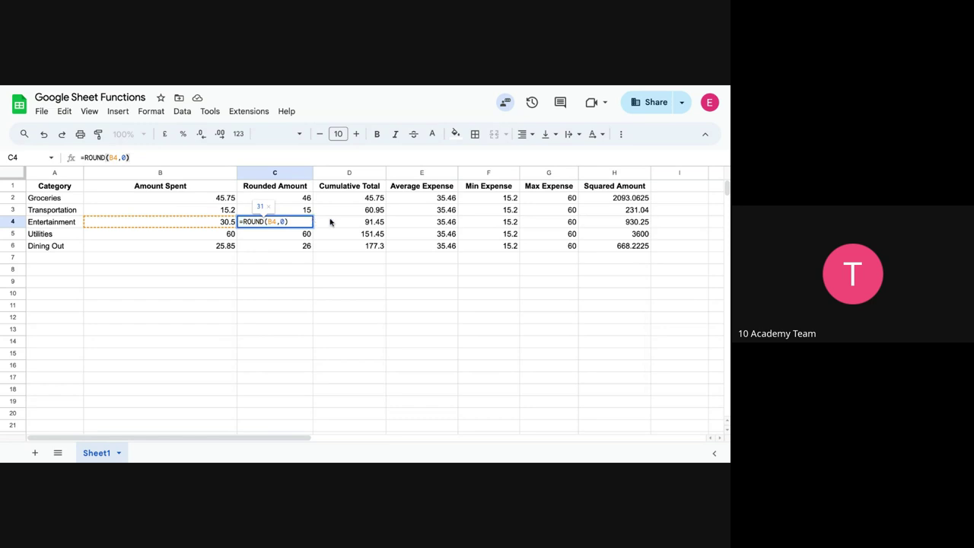
pyautogui.click(287, 200)
pyautogui.press('Down')
pyautogui.press('Down')
pyautogui.press('Down')
pyautogui.press('Down')
pyautogui.press('Up')
pyautogui.press('Up')
pyautogui.press('Up')
# Examine how the SUM range grows in the Cumulative Total formulas from D2 to D6.
pyautogui.click(378, 199)
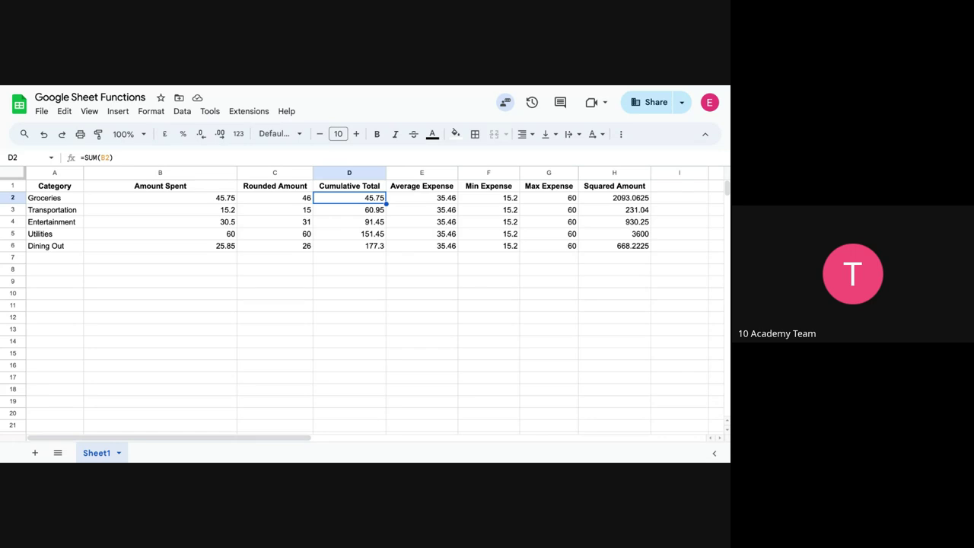
pyautogui.click(335, 213)
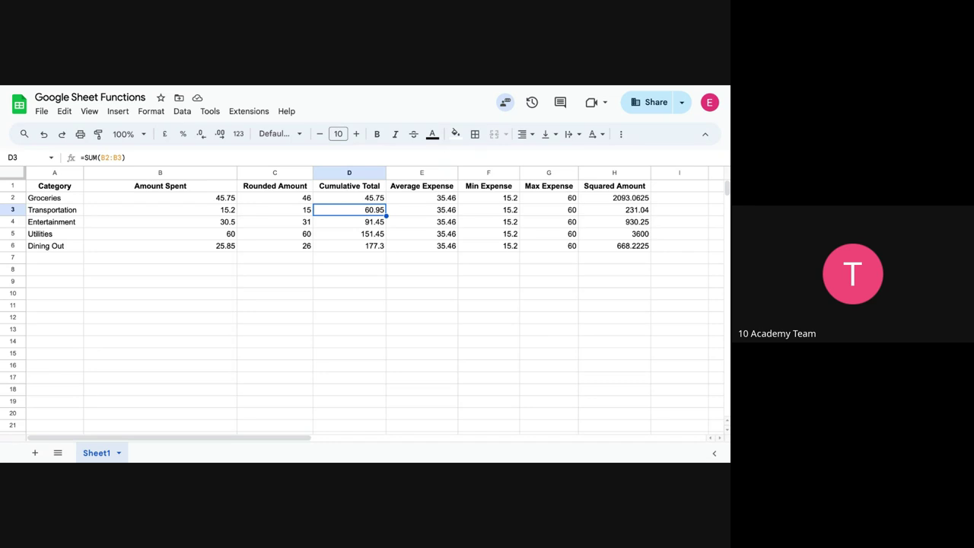
pyautogui.click(336, 225)
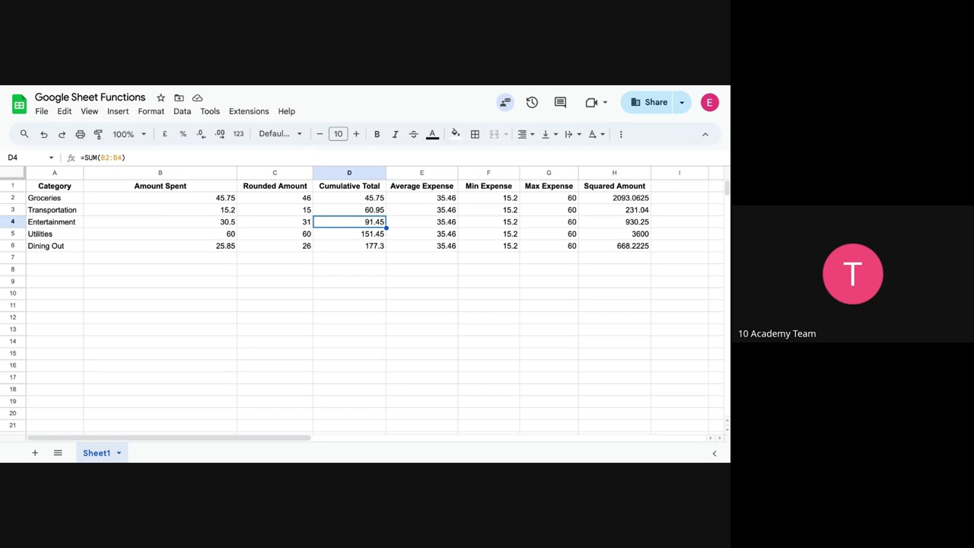
pyautogui.click(341, 236)
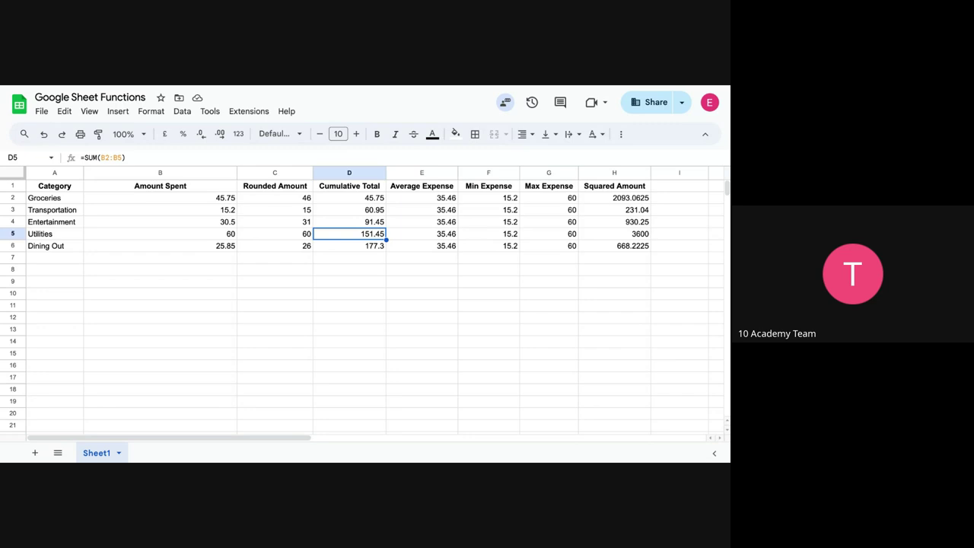
pyautogui.click(343, 246)
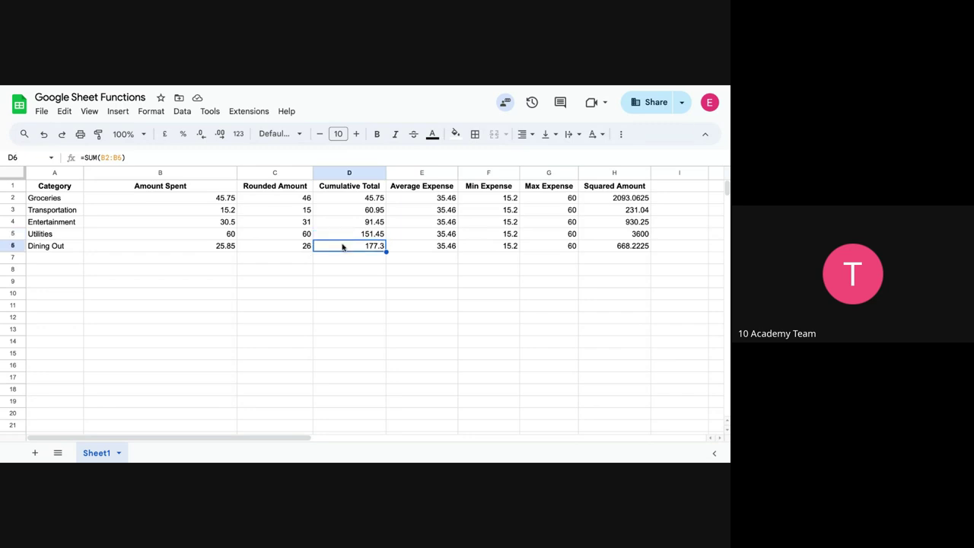